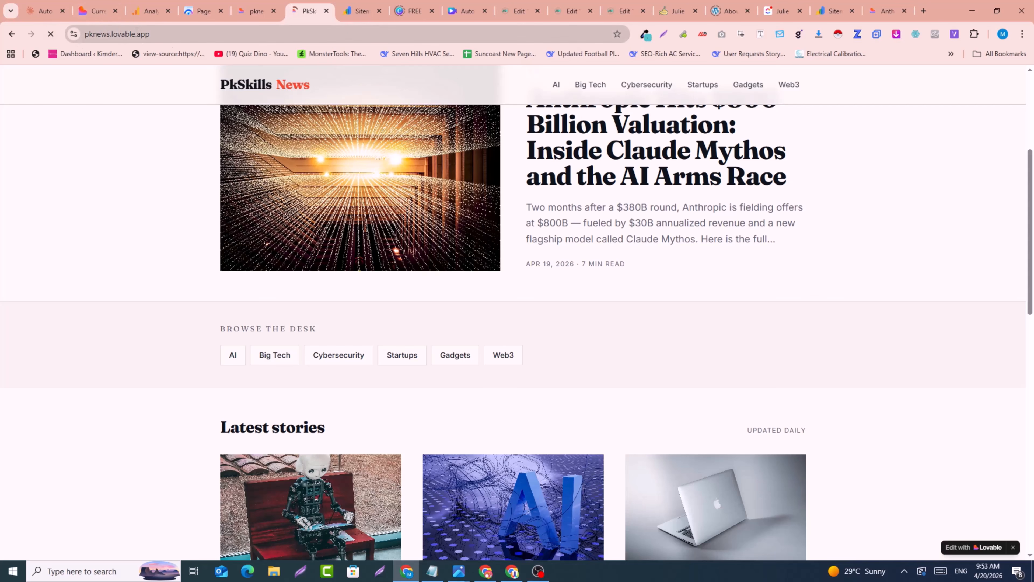
- Look over the PkSkills News homepage and check the pknews.lovable.app entry on the Google AdSense Ads page
{"action": "scroll", "coordinate": [708, 244], "scroll_direction": "up", "scroll_amount": 5}
{"action": "scroll", "coordinate": [718, 268], "scroll_direction": "down", "scroll_amount": 1}
{"action": "scroll", "coordinate": [669, 377], "scroll_direction": "up", "scroll_amount": 1}
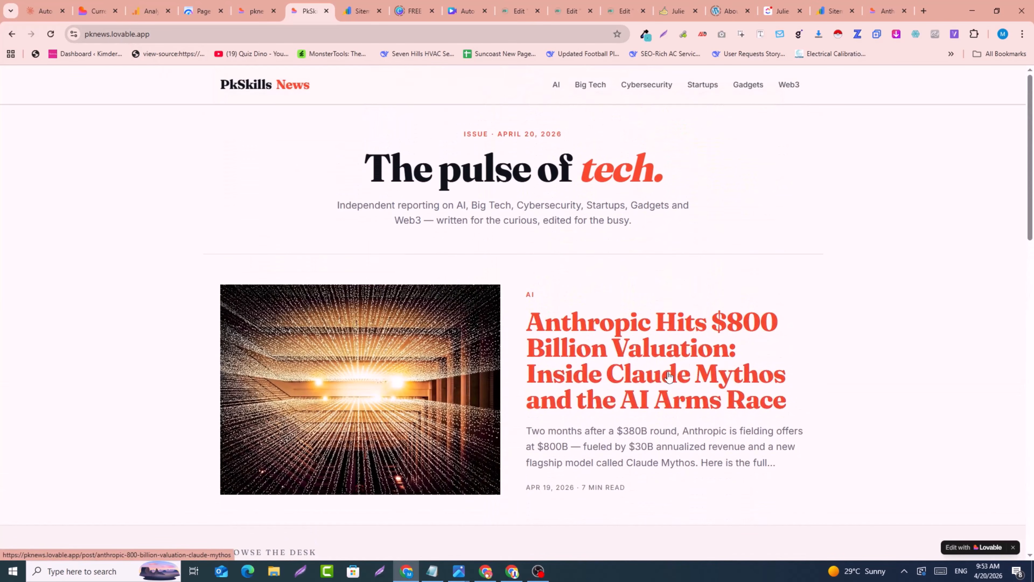
{"action": "left_click", "coordinate": [514, 571]}
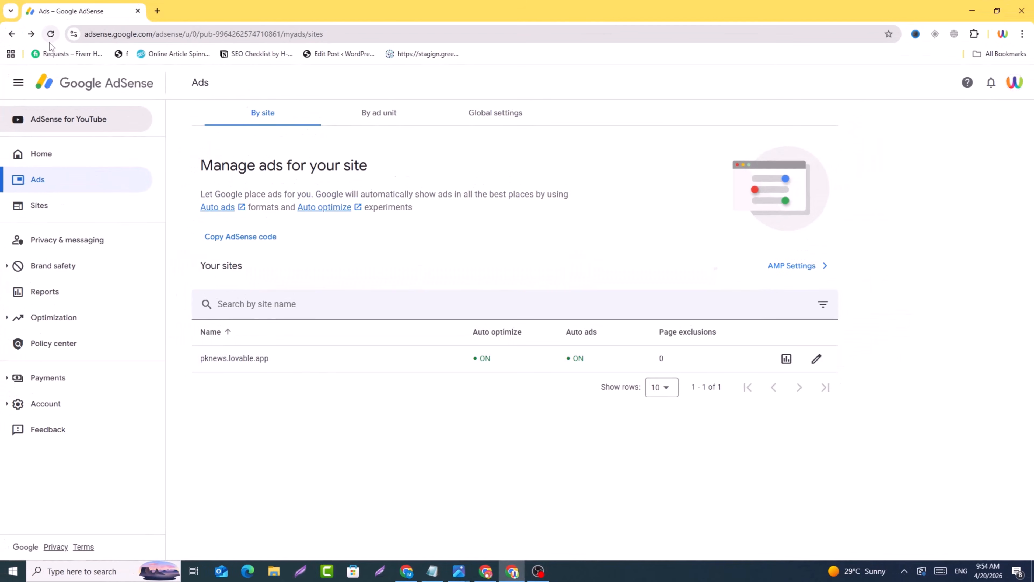
{"action": "left_click", "coordinate": [50, 34]}
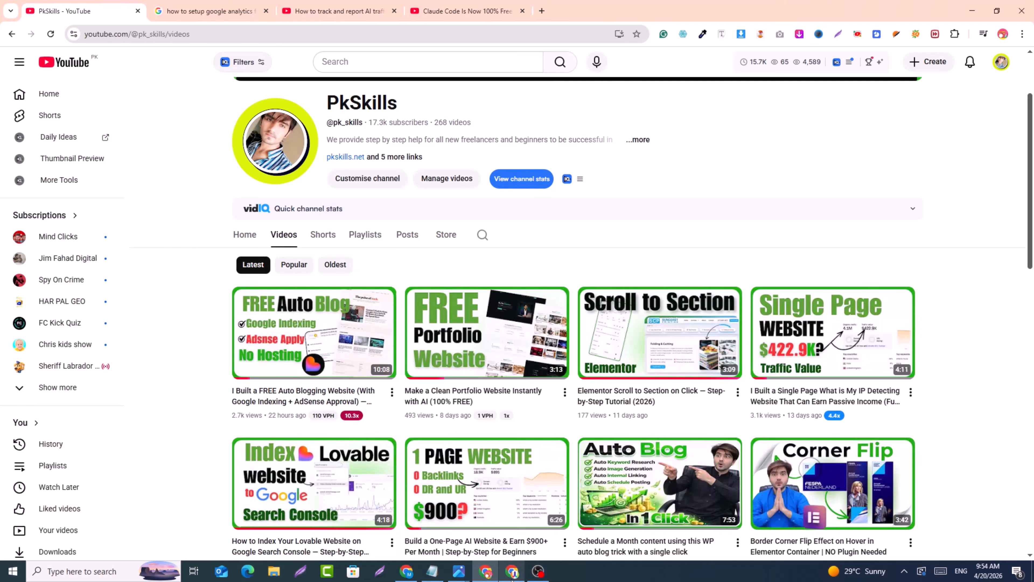
{"action": "mouse_move", "coordinate": [512, 570]}
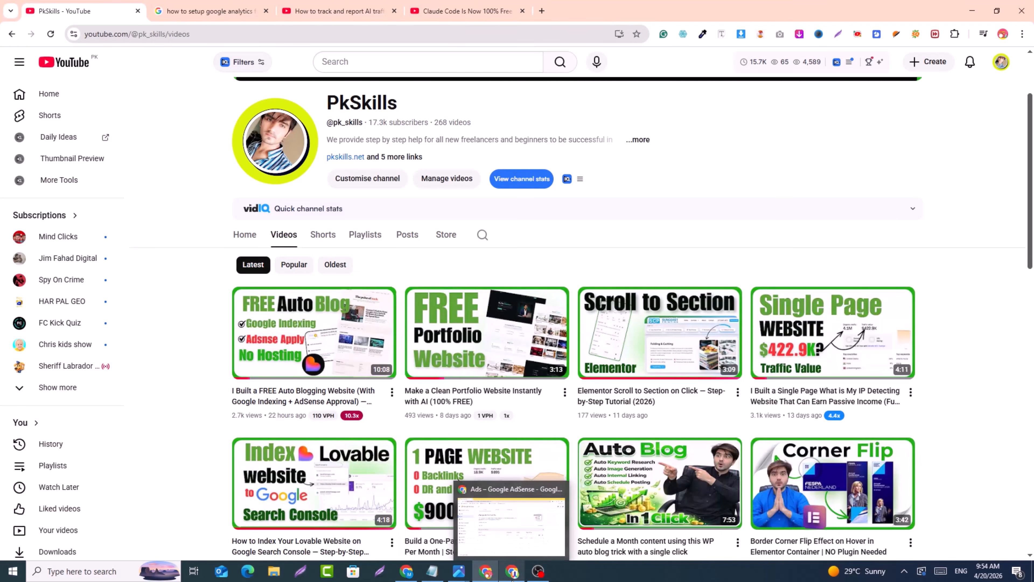
{"action": "left_click", "coordinate": [511, 521]}
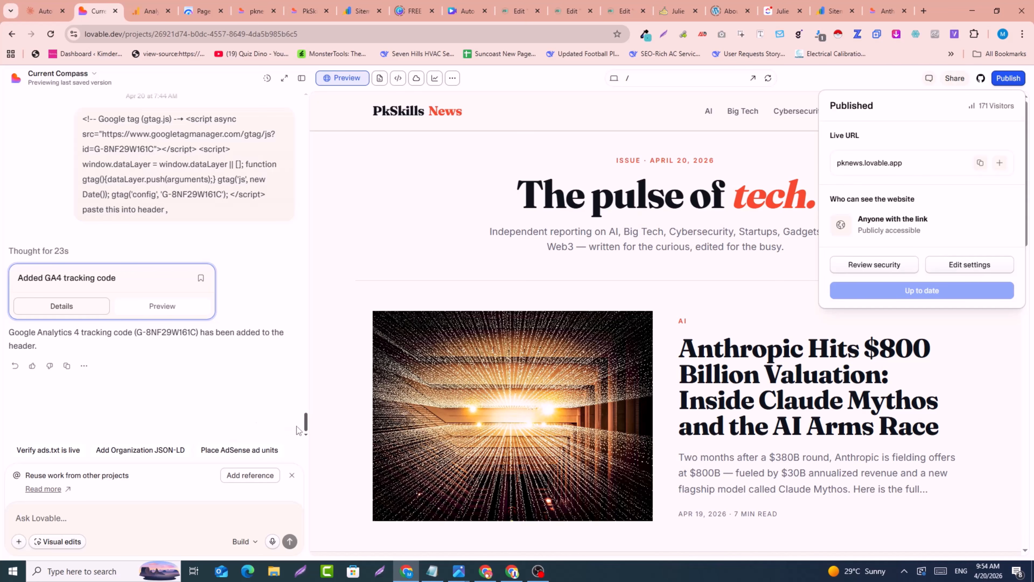
- Open the Lovable project's analytics and review its visitor metrics, traffic sources, pages, countries and devices
{"action": "mouse_move", "coordinate": [305, 426]}
{"action": "left_mouse_down"}
{"action": "mouse_move", "coordinate": [305, 406]}
{"action": "mouse_move", "coordinate": [311, 444]}
{"action": "left_mouse_up"}
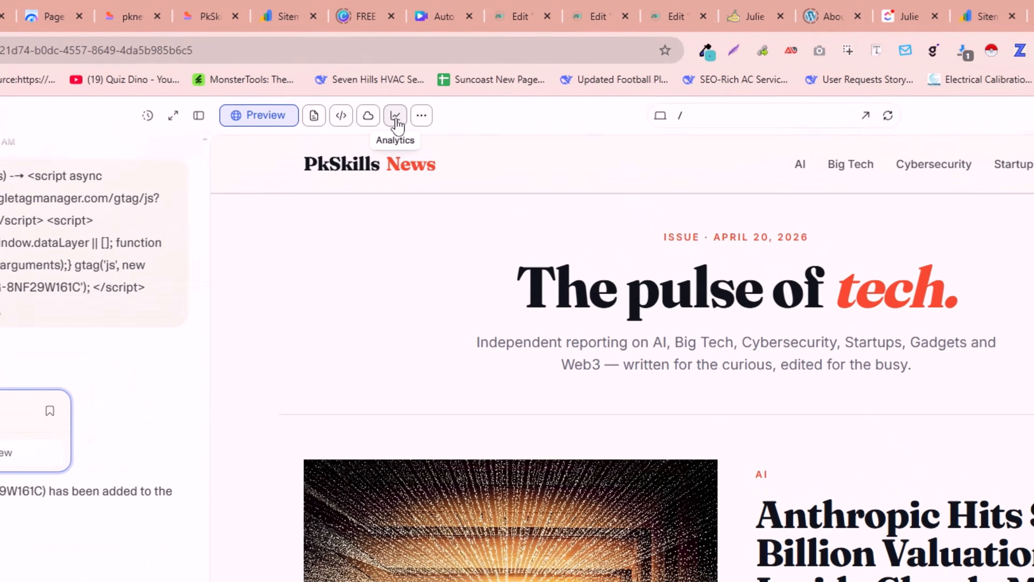
{"action": "left_click", "coordinate": [395, 117]}
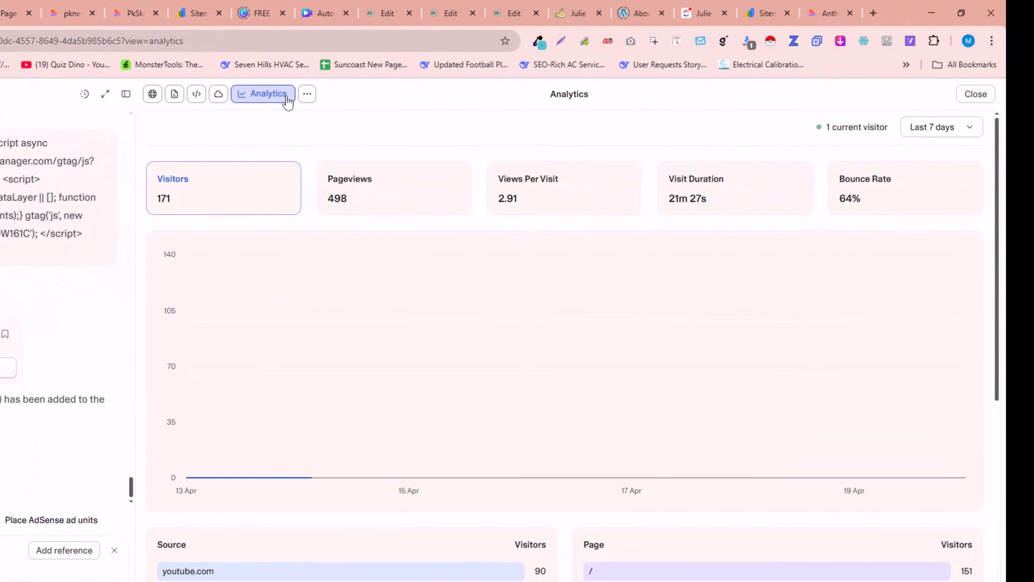
{"action": "mouse_move", "coordinate": [871, 287]}
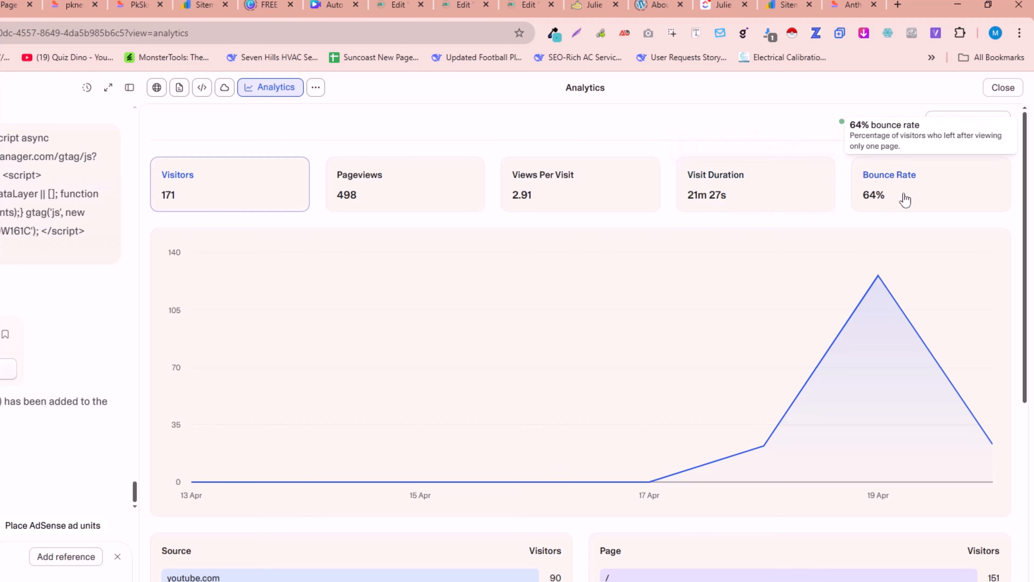
{"action": "scroll", "coordinate": [364, 427], "scroll_direction": "down", "scroll_amount": 5}
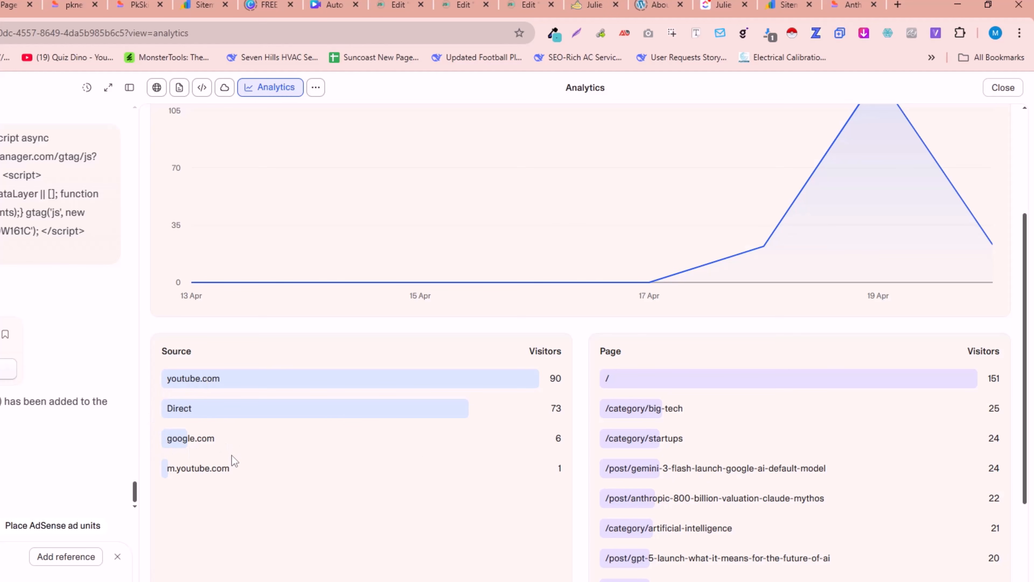
{"action": "scroll", "coordinate": [754, 446], "scroll_direction": "down", "scroll_amount": 6}
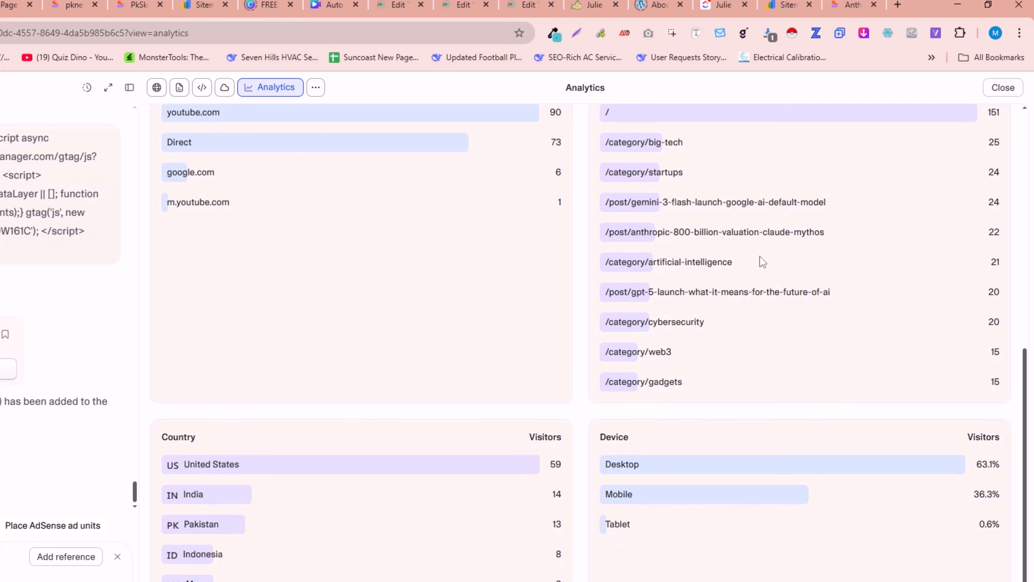
{"action": "scroll", "coordinate": [730, 369], "scroll_direction": "down", "scroll_amount": 1}
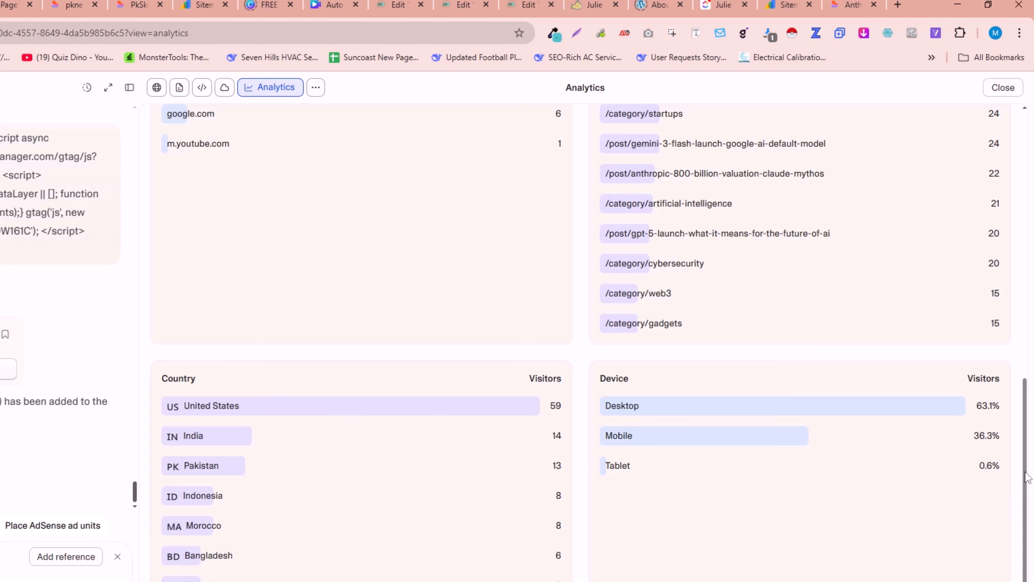
{"action": "scroll", "coordinate": [320, 422], "scroll_direction": "up", "scroll_amount": 8}
{"action": "scroll", "coordinate": [324, 424], "scroll_direction": "up", "scroll_amount": 3}
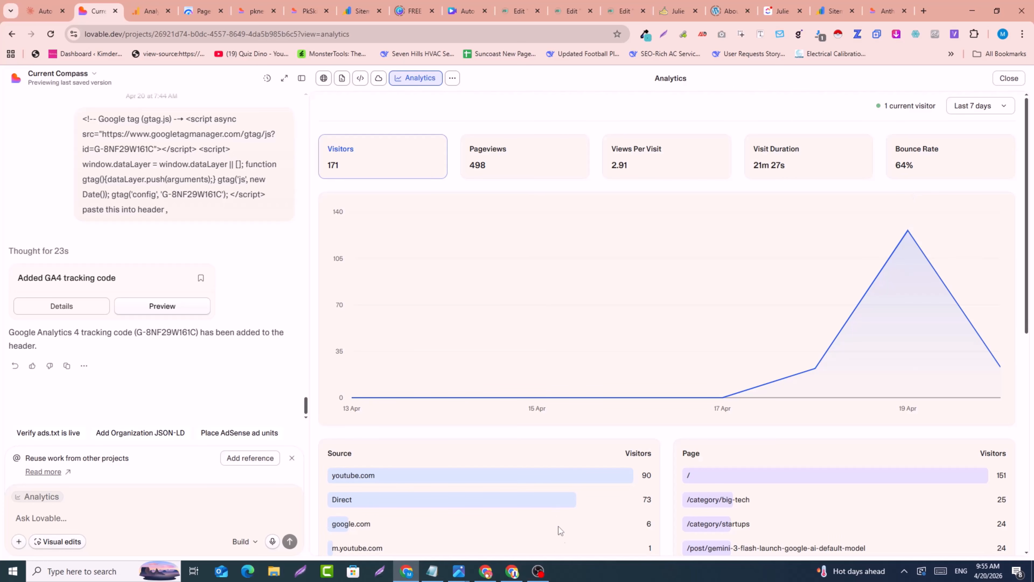
- Check the ad settings listed for pknews.lovable.app in Google AdSense and return to the Lovable analytics
{"action": "mouse_move", "coordinate": [517, 572]}
{"action": "left_click", "coordinate": [512, 509]}
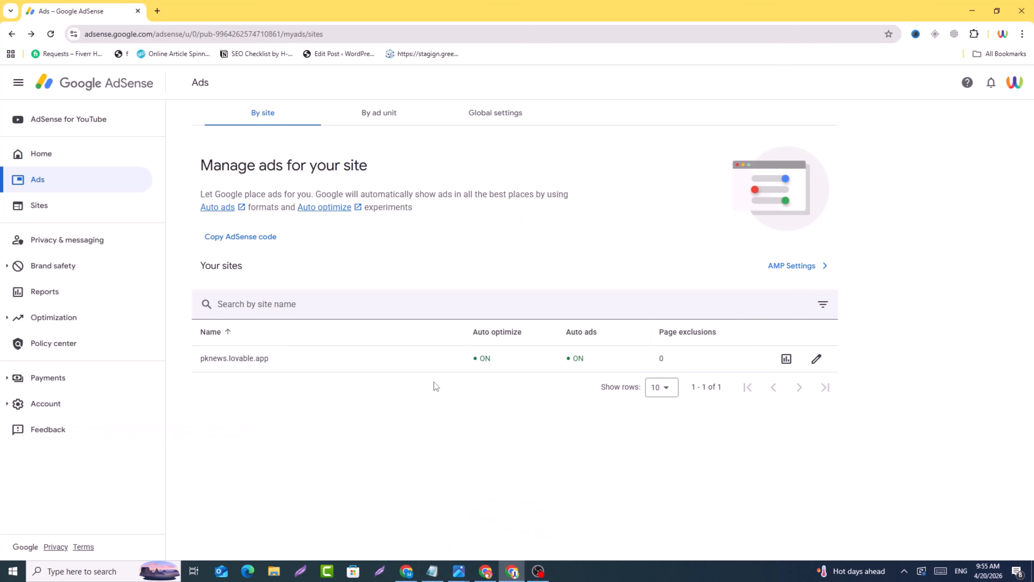
{"action": "left_click", "coordinate": [512, 571]}
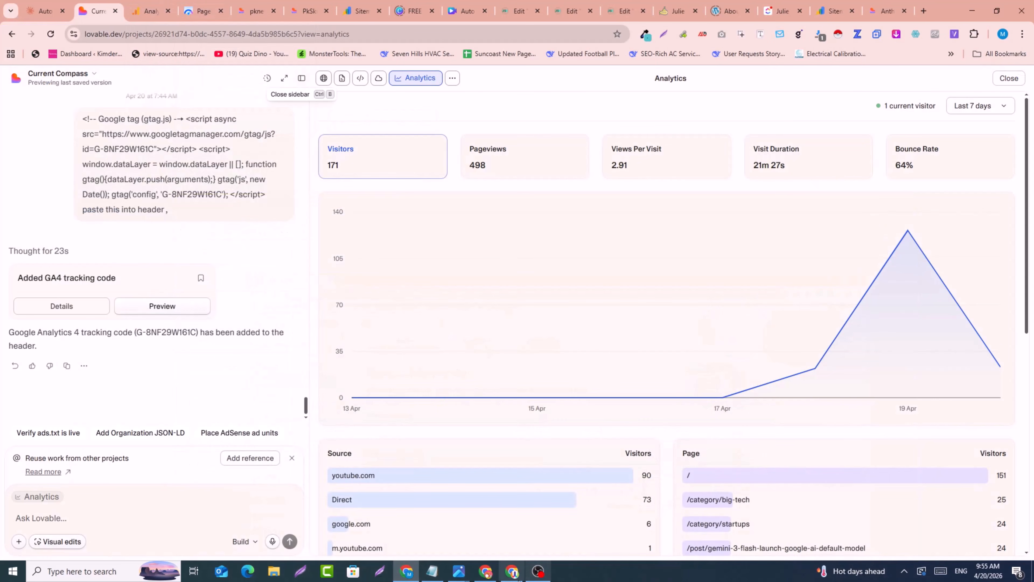
{"action": "mouse_move", "coordinate": [512, 570]}
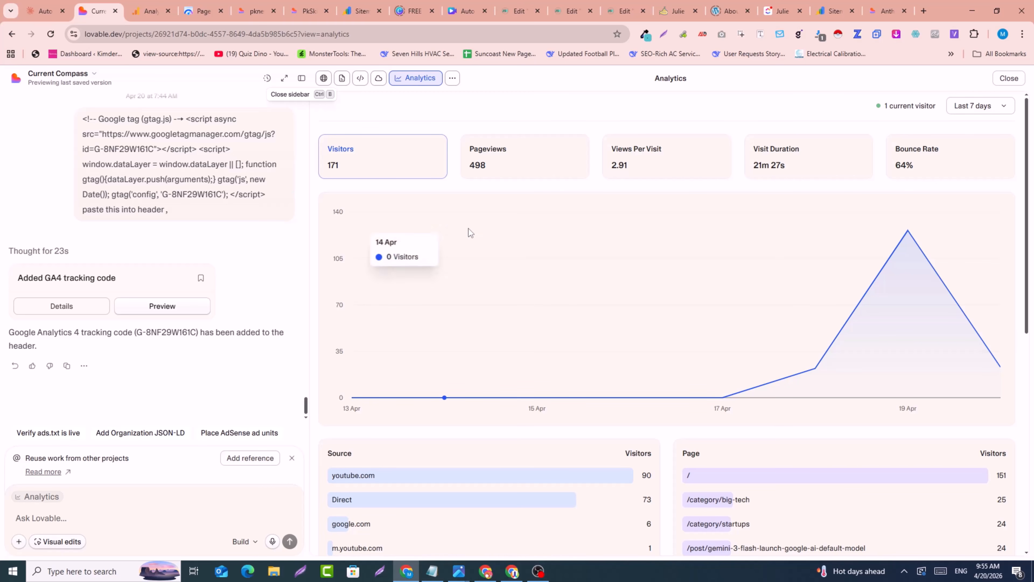
- Examine the daily visitor chart for the last 7 days and the source, page, country and device breakdowns
{"action": "scroll", "coordinate": [493, 203], "scroll_direction": "down", "scroll_amount": 1}
{"action": "scroll", "coordinate": [493, 202], "scroll_direction": "down", "scroll_amount": 2}
{"action": "scroll", "coordinate": [493, 203], "scroll_direction": "up", "scroll_amount": 3}
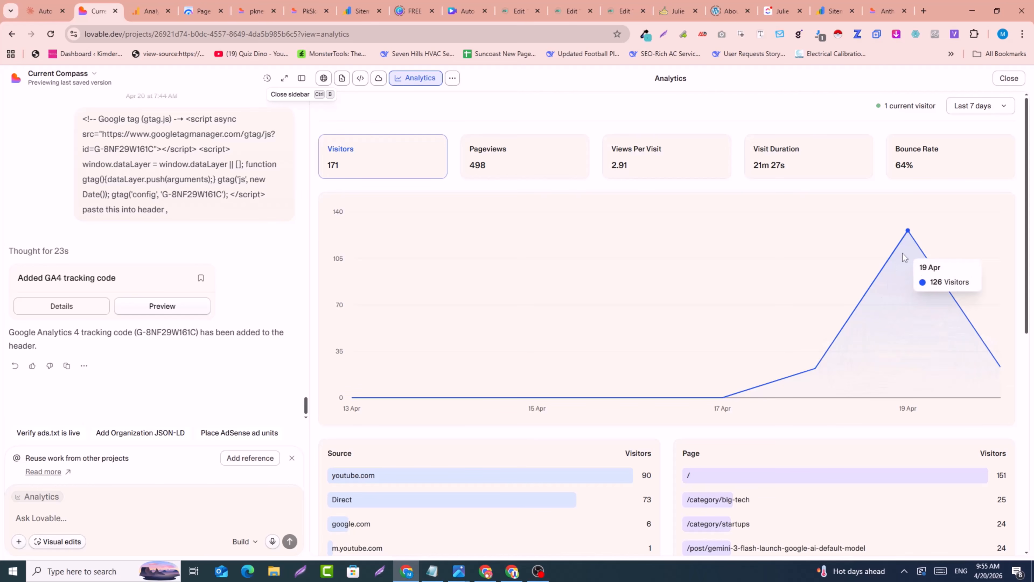
{"action": "scroll", "coordinate": [741, 435], "scroll_direction": "down", "scroll_amount": 8}
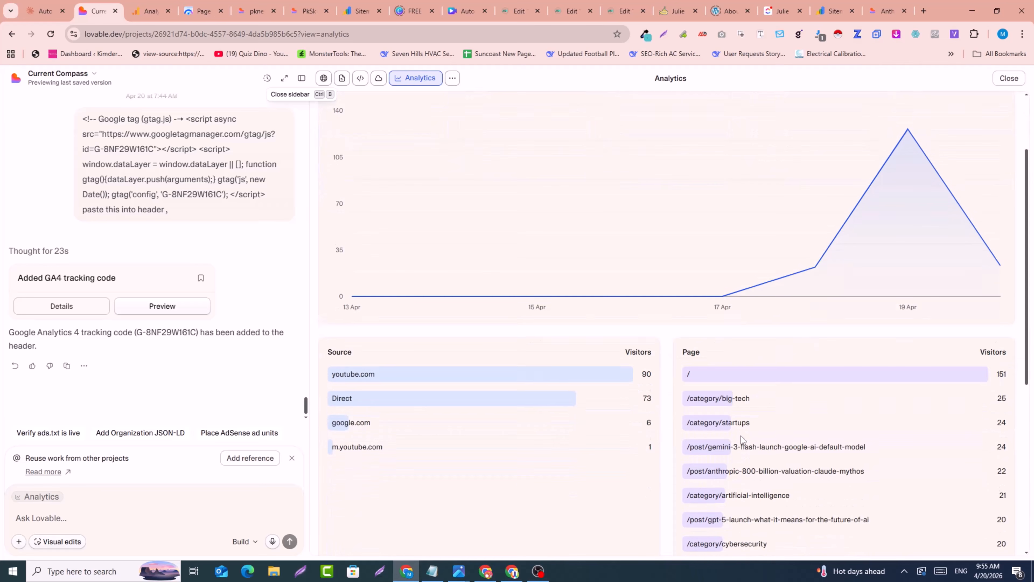
{"action": "scroll", "coordinate": [741, 438], "scroll_direction": "down", "scroll_amount": 3}
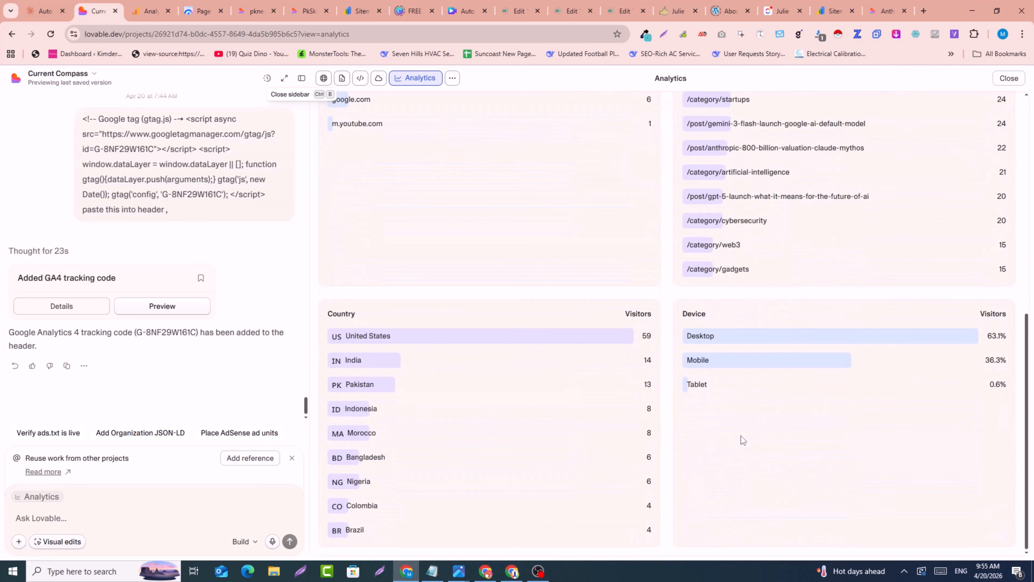
{"action": "scroll", "coordinate": [740, 436], "scroll_direction": "up", "scroll_amount": 12}
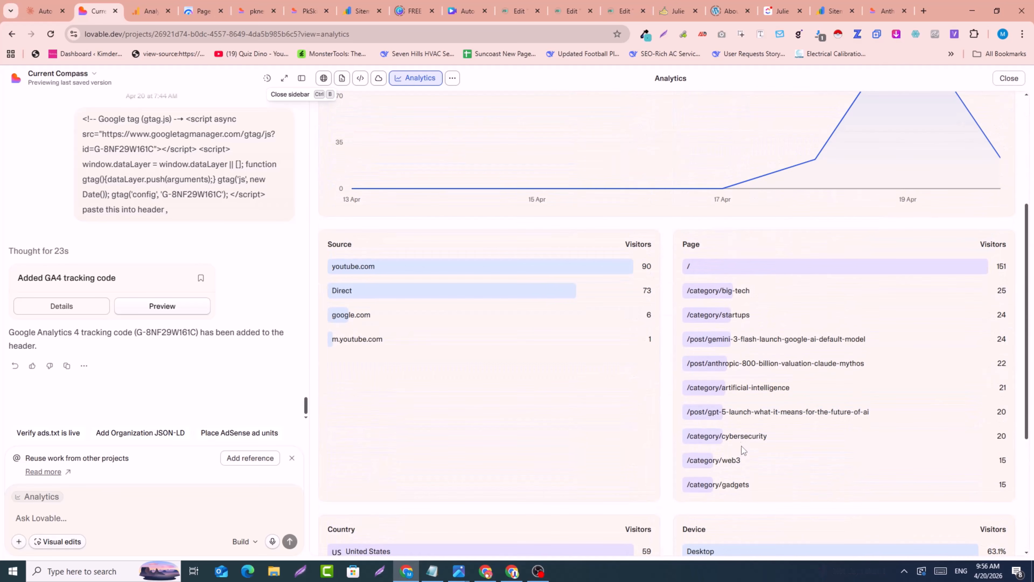
{"action": "scroll", "coordinate": [731, 461], "scroll_direction": "down", "scroll_amount": 3}
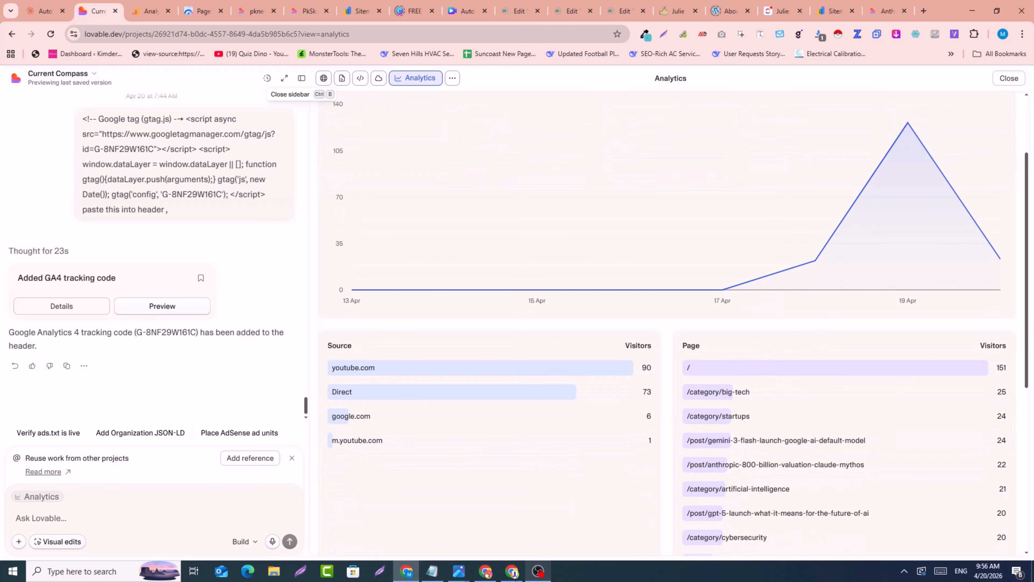
- Check the approval status of pkskills.net and pknews.lovable.app in the Google AdSense site list, and return to Lovable
{"action": "left_click", "coordinate": [511, 571]}
{"action": "left_click", "coordinate": [50, 34]}
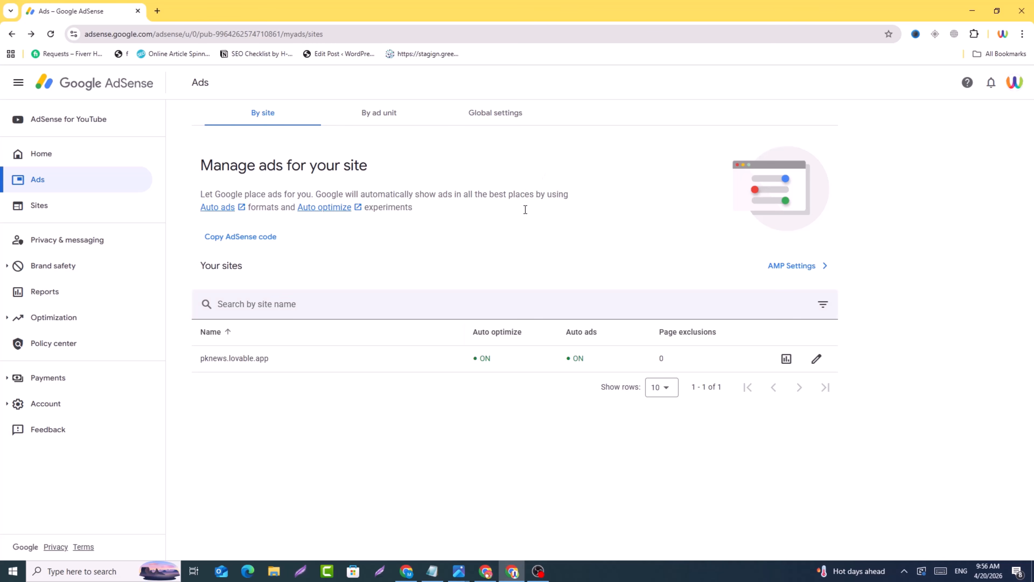
{"action": "left_click", "coordinate": [35, 207]}
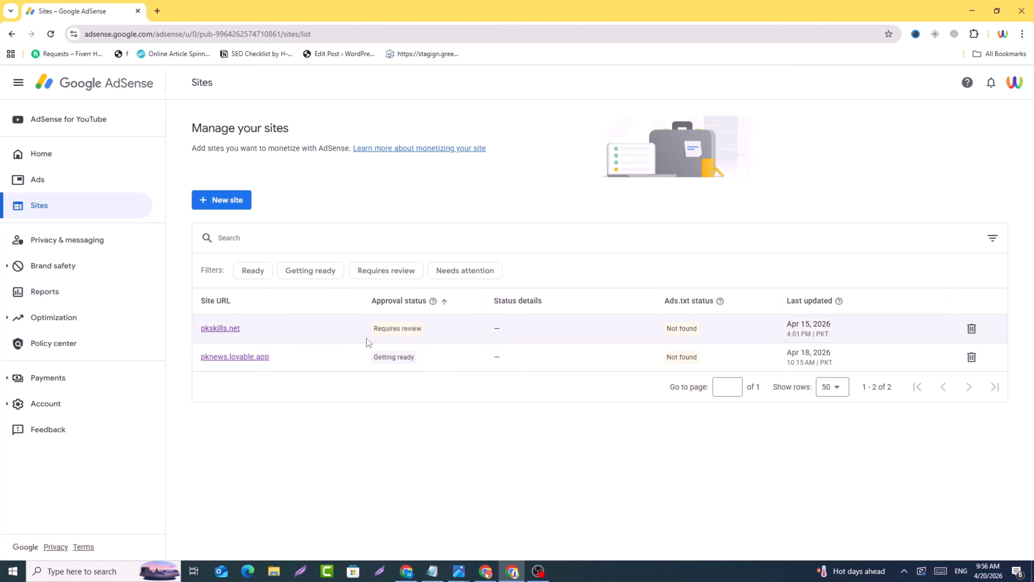
{"action": "left_click_drag", "start_coordinate": [398, 327], "coordinate": [422, 328]}
{"action": "left_click_drag", "start_coordinate": [372, 357], "coordinate": [423, 359]}
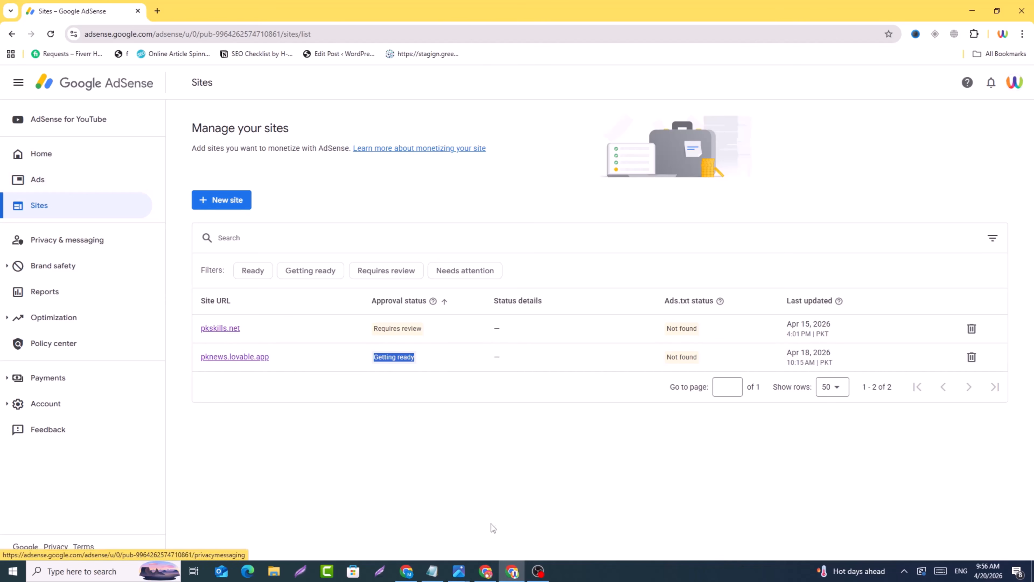
{"action": "left_click", "coordinate": [509, 572]}
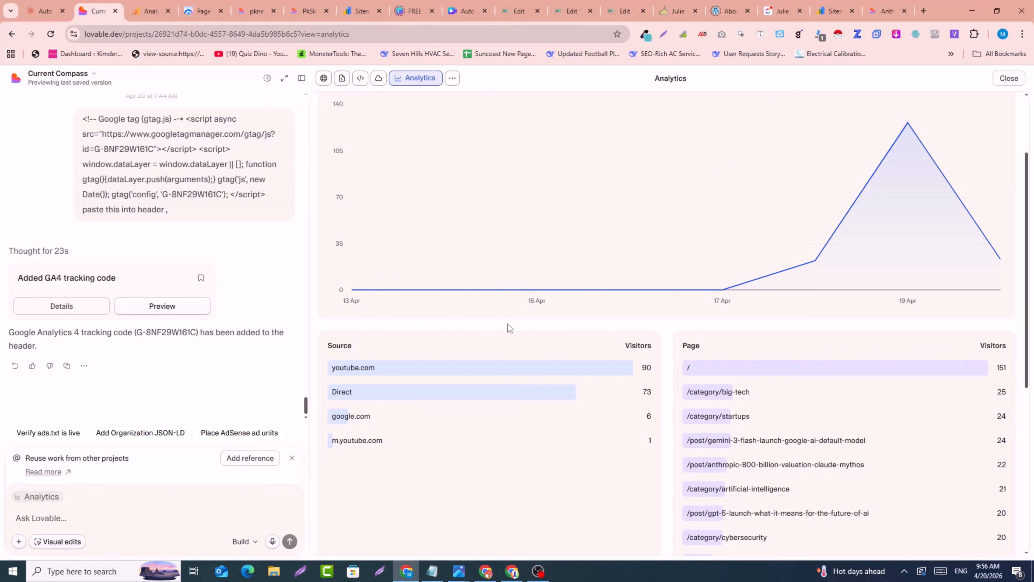
{"action": "scroll", "coordinate": [508, 324], "scroll_direction": "up", "scroll_amount": 3}
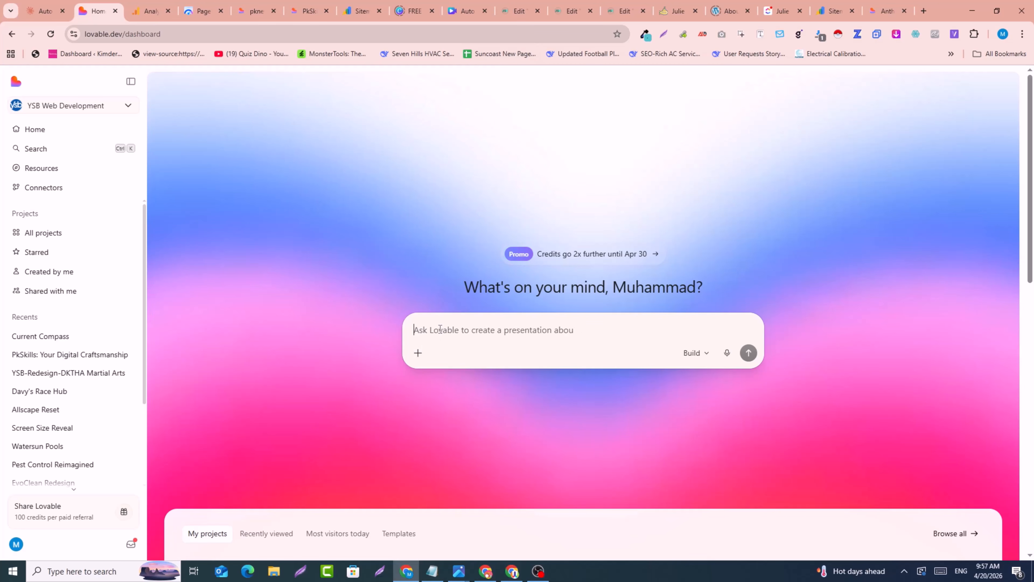
- Paste the prepared prompt for an SEO-optimized AI Tools blogging website with 6 categories as a new Lovable project request
{"action": "key", "text": "ctrl+v"}
{"action": "scroll", "coordinate": [495, 307], "scroll_direction": "down", "scroll_amount": 5}
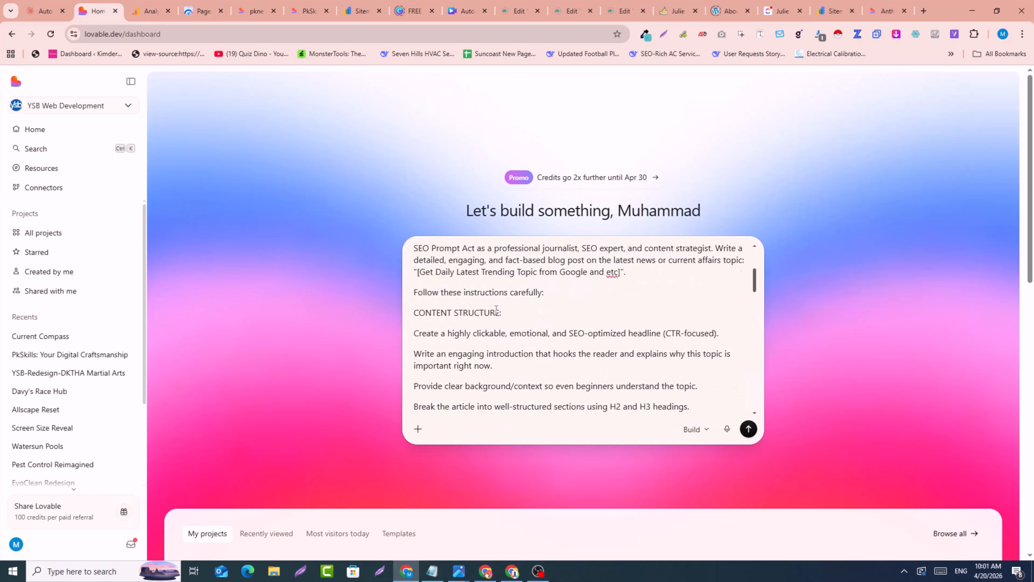
{"action": "scroll", "coordinate": [496, 307], "scroll_direction": "up", "scroll_amount": 8}
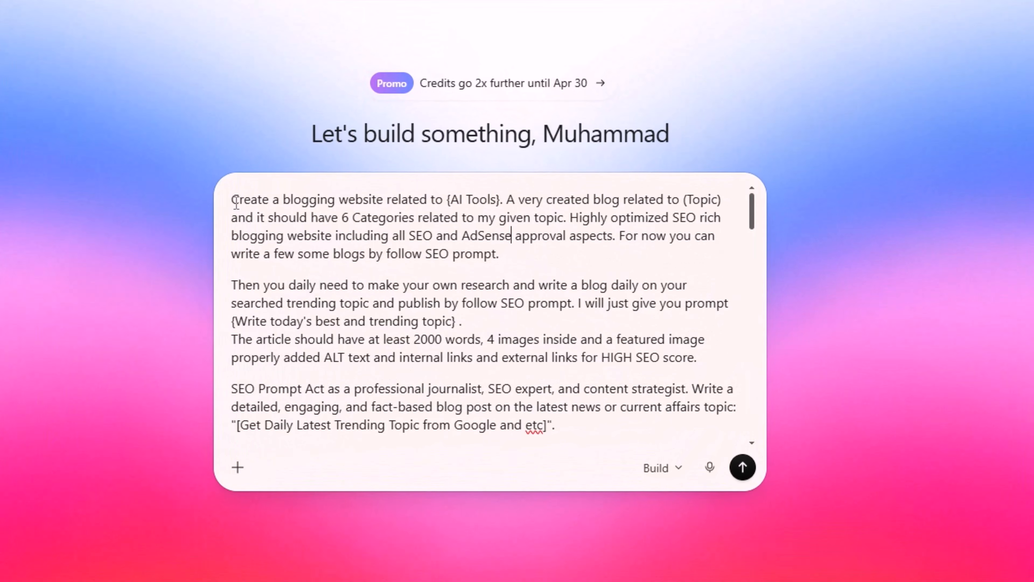
- Review the prompt's {AI Tools} topic and its SEO content instructions, and submit it to build the website
{"action": "left_click_drag", "start_coordinate": [232, 200], "coordinate": [584, 429]}
{"action": "left_click", "coordinate": [539, 286]}
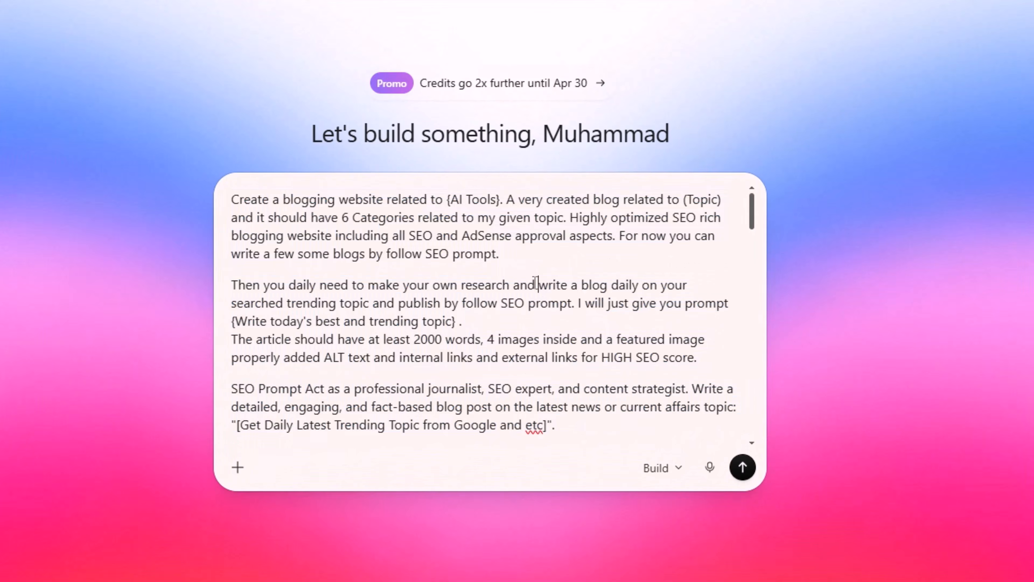
{"action": "left_click_drag", "start_coordinate": [450, 198], "coordinate": [498, 193]}
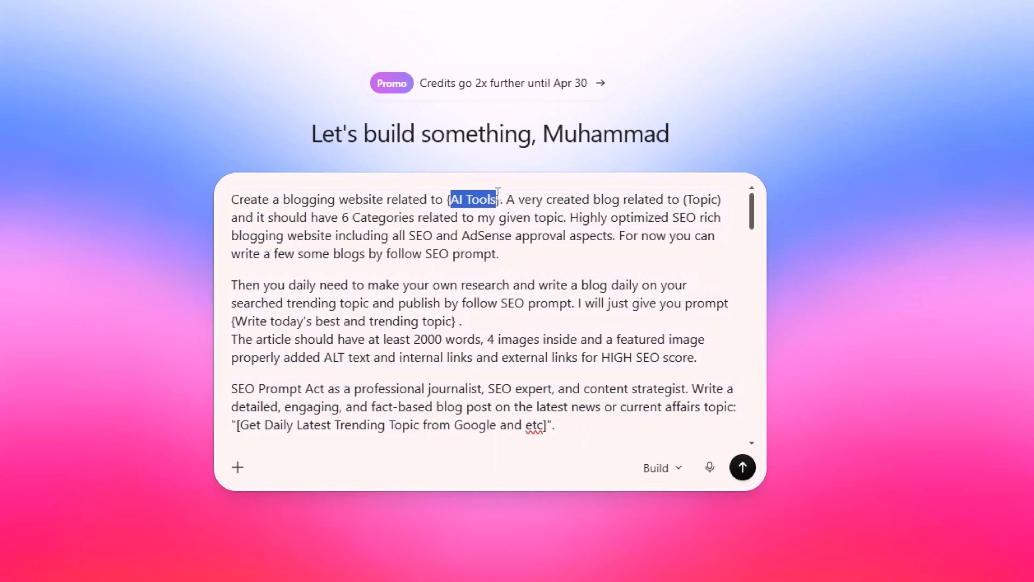
{"action": "mouse_move", "coordinate": [497, 191]}
{"action": "left_mouse_down"}
{"action": "mouse_move", "coordinate": [480, 199]}
{"action": "mouse_move", "coordinate": [497, 202]}
{"action": "left_mouse_up"}
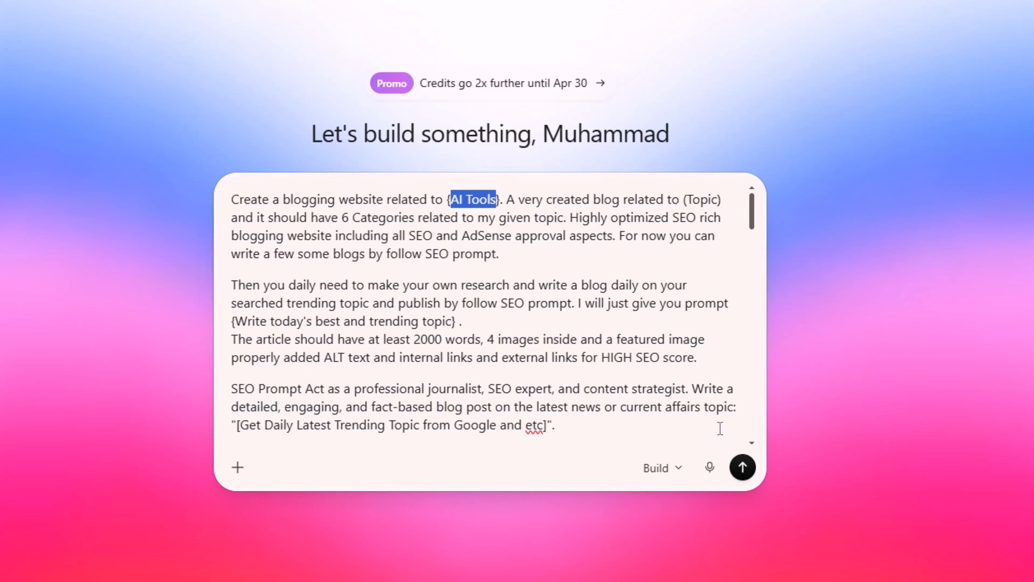
{"action": "scroll", "coordinate": [548, 348], "scroll_direction": "down", "scroll_amount": 5}
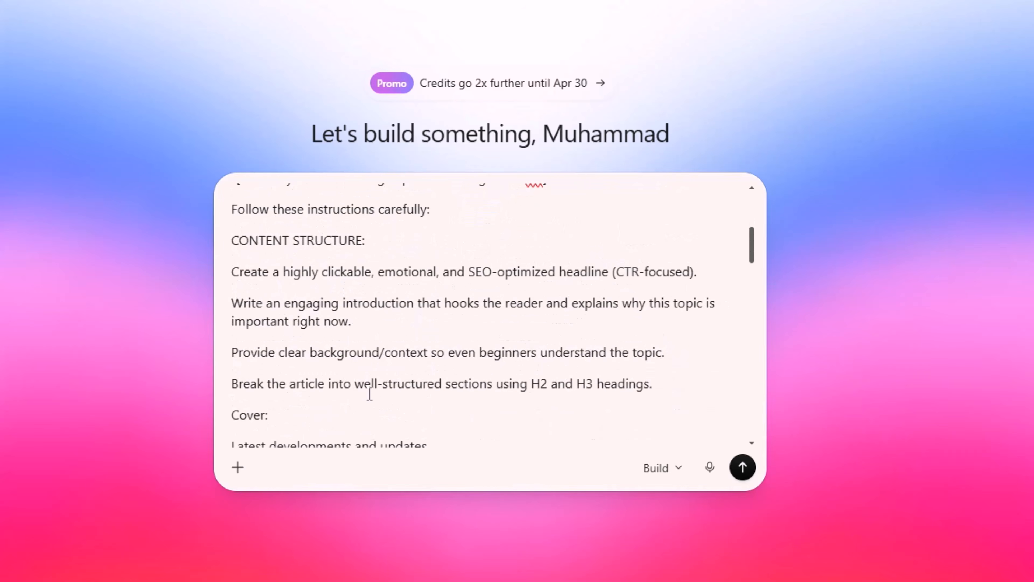
{"action": "scroll", "coordinate": [369, 394], "scroll_direction": "down", "scroll_amount": 15}
{"action": "scroll", "coordinate": [377, 404], "scroll_direction": "down", "scroll_amount": 2}
{"action": "scroll", "coordinate": [377, 404], "scroll_direction": "up", "scroll_amount": 10}
{"action": "scroll", "coordinate": [376, 403], "scroll_direction": "up", "scroll_amount": 15}
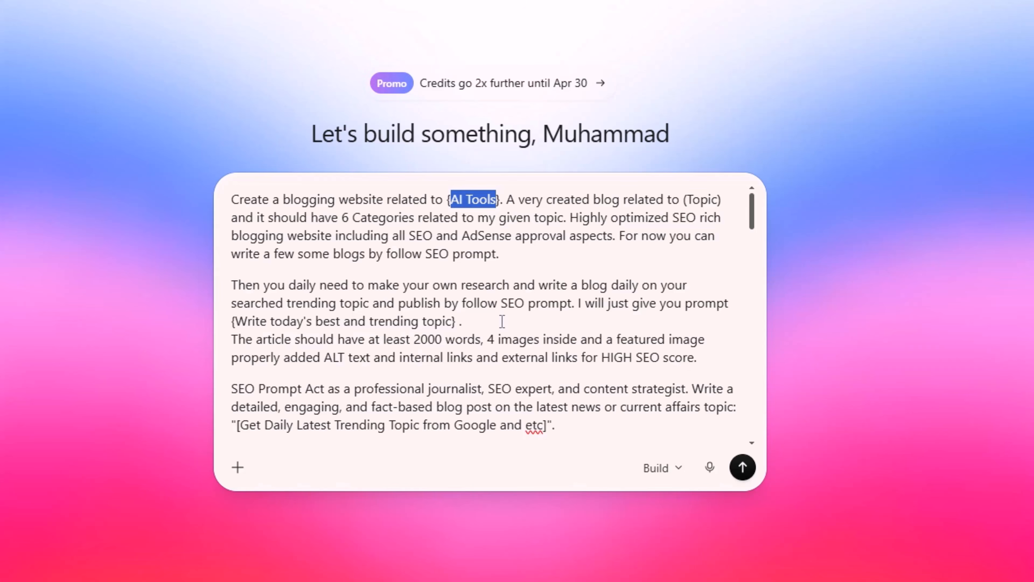
{"action": "left_click", "coordinate": [742, 466]}
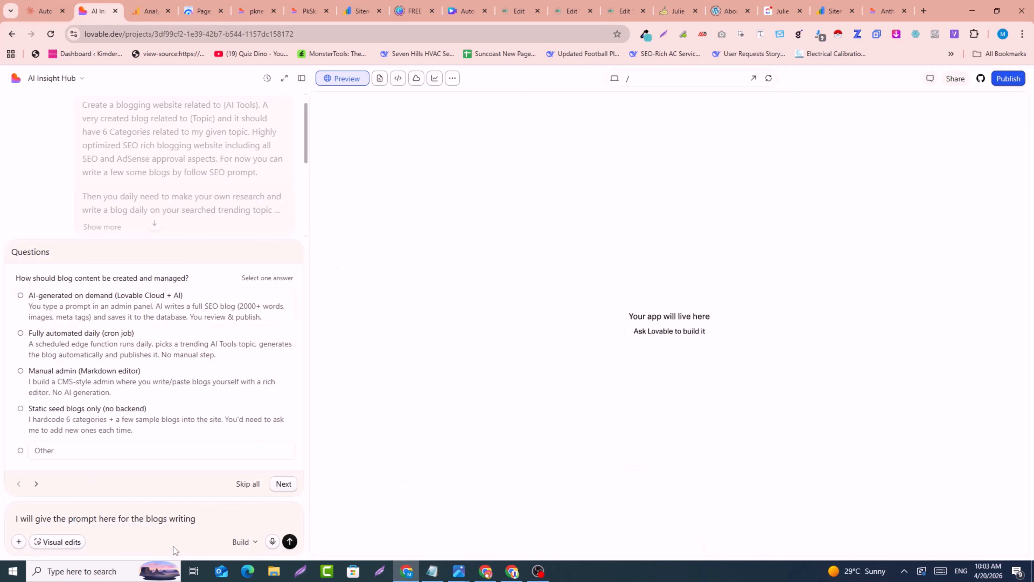
- Answer the blog content question with the message "I will give the prompt here for the blogs writing." and submit it
{"action": "left_click_drag", "start_coordinate": [140, 519], "coordinate": [192, 527]}
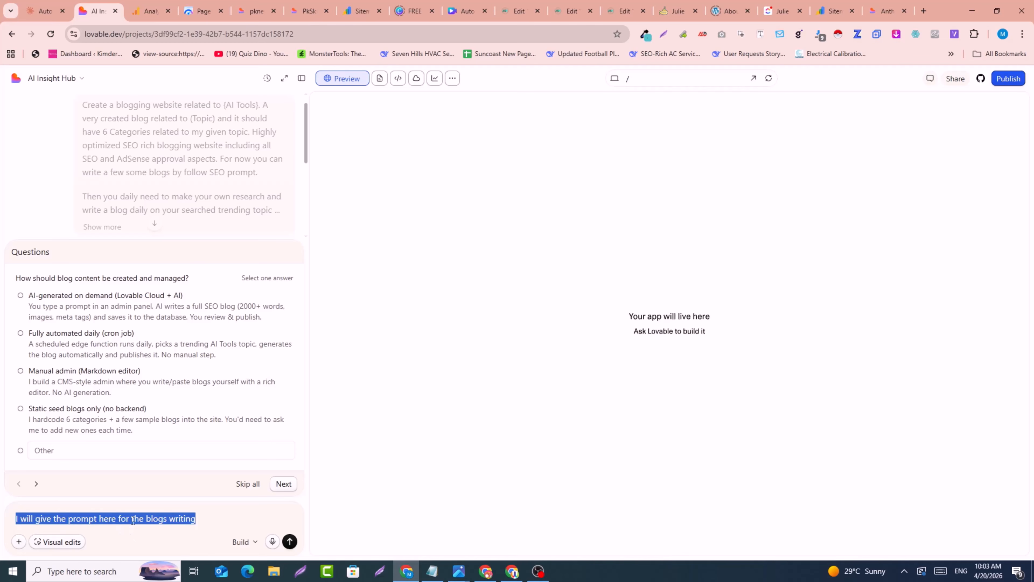
{"action": "left_click", "coordinate": [160, 517]}
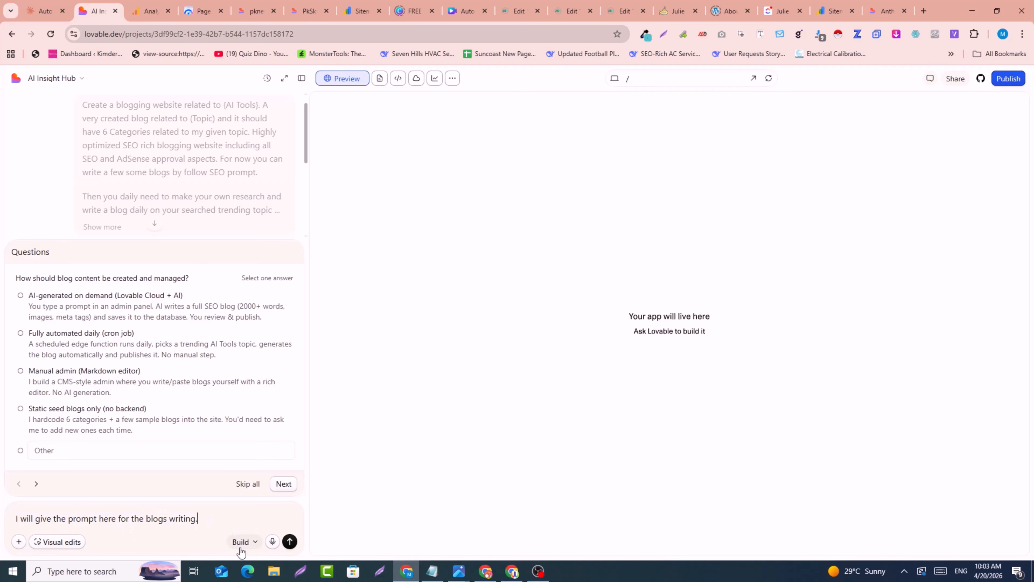
{"action": "left_click", "coordinate": [289, 541]}
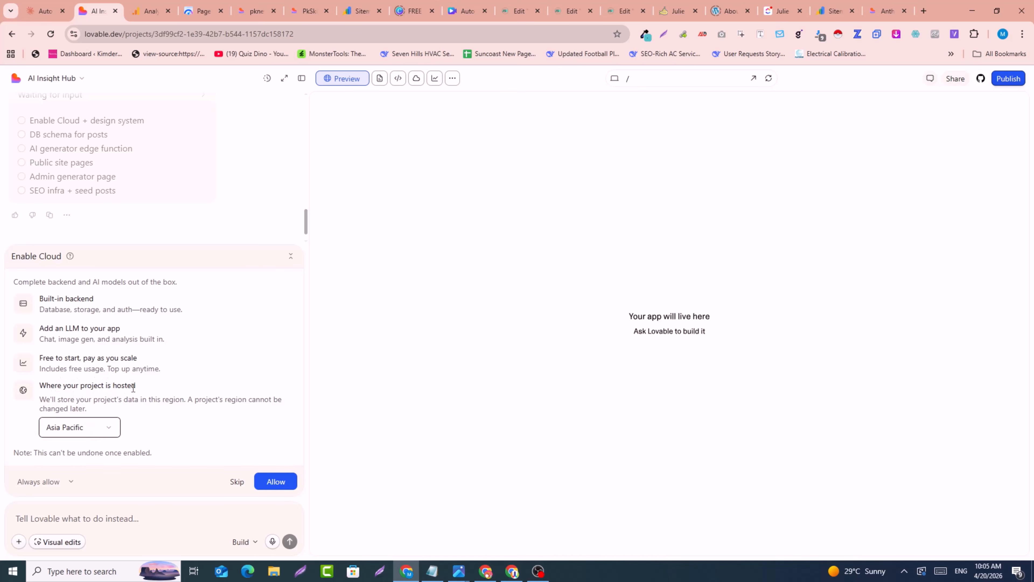
- Set the Cloud hosting region to Americas and allow Lovable Cloud to be enabled for the project
{"action": "left_click", "coordinate": [77, 427]}
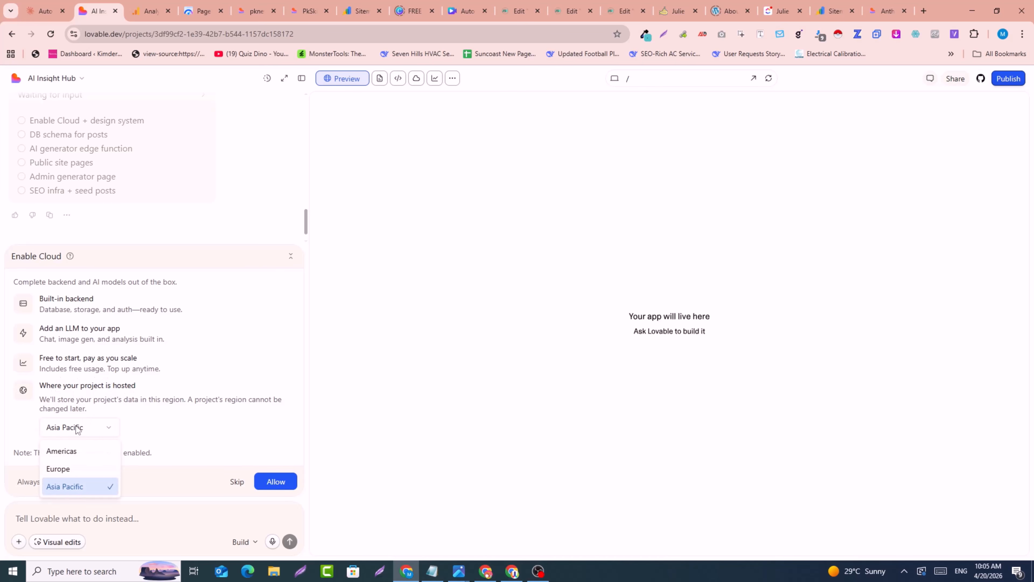
{"action": "left_click", "coordinate": [69, 453]}
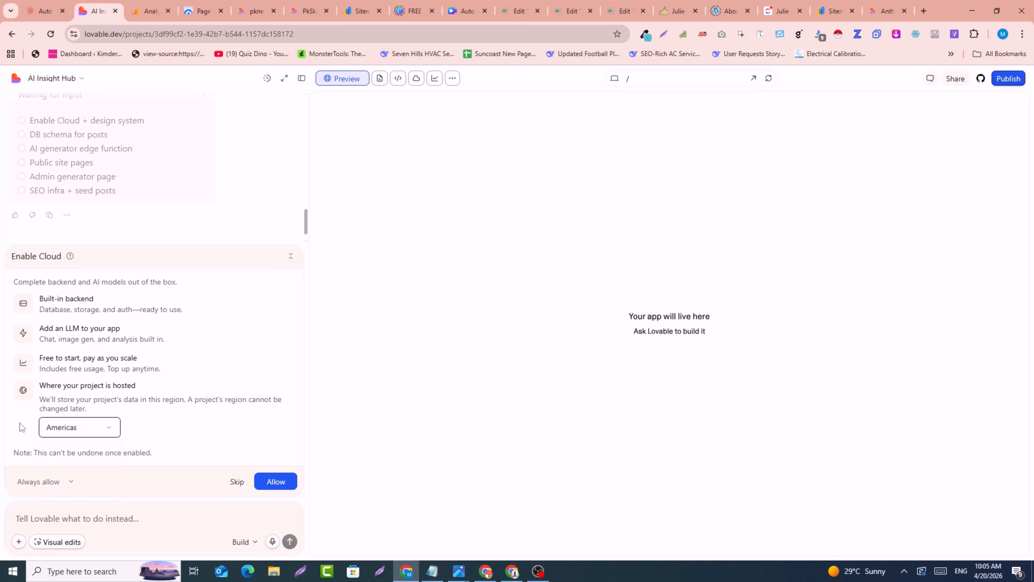
{"action": "left_click", "coordinate": [277, 485]}
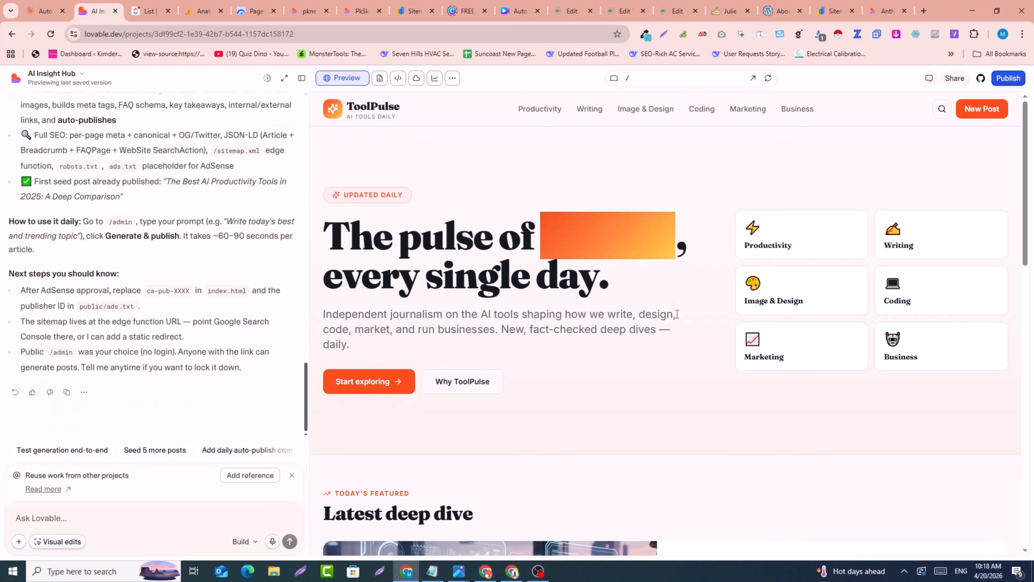
- Review the ToolPulse home page preview and the featured AI productivity tools article, including its images, FAQ and footer links
{"action": "scroll", "coordinate": [677, 313], "scroll_direction": "down", "scroll_amount": 10}
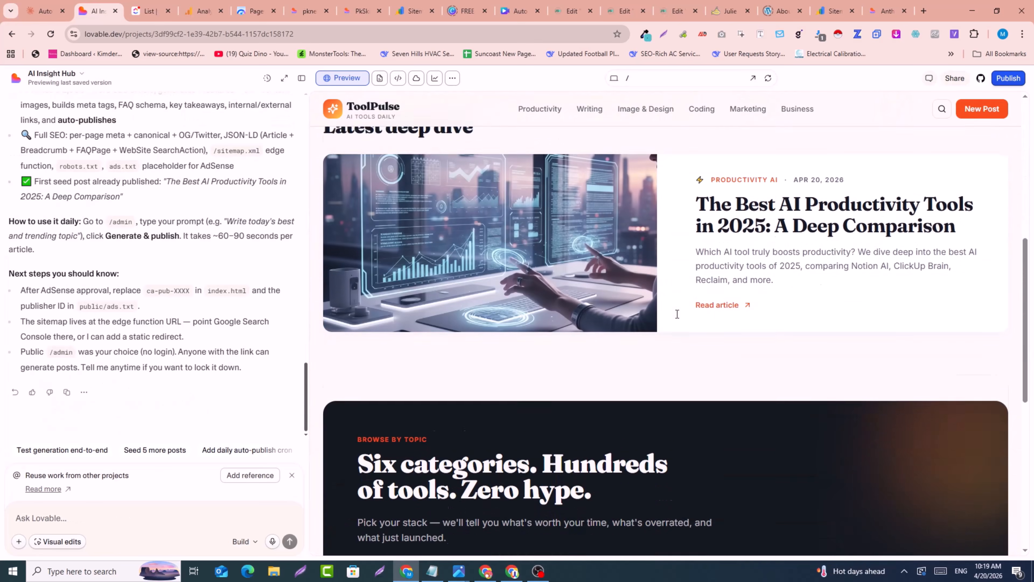
{"action": "scroll", "coordinate": [1027, 353], "scroll_direction": "down", "scroll_amount": 1}
{"action": "scroll", "coordinate": [1027, 352], "scroll_direction": "up", "scroll_amount": 6}
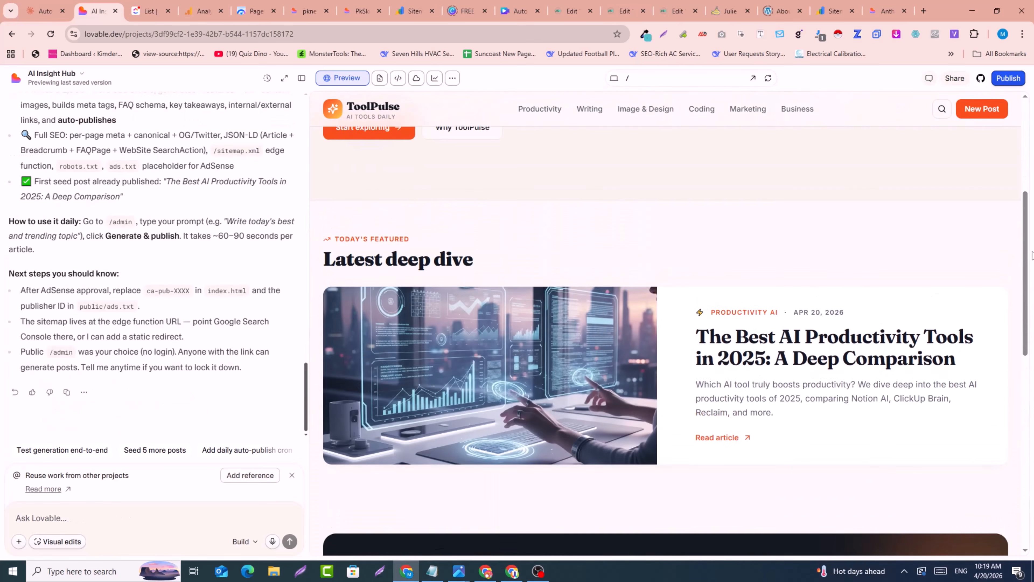
{"action": "left_click", "coordinate": [777, 365]}
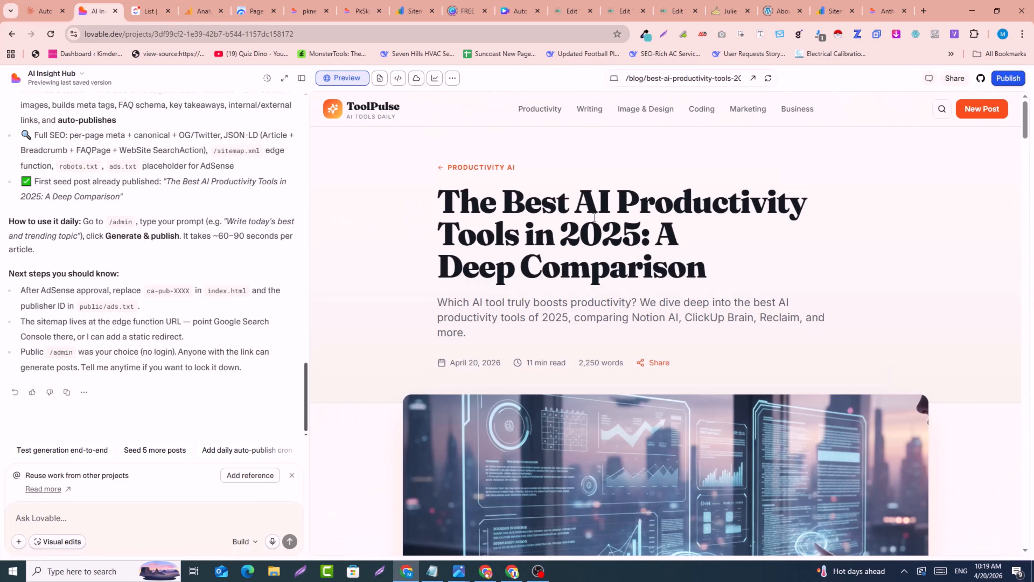
{"action": "scroll", "coordinate": [565, 359], "scroll_direction": "down", "scroll_amount": 1}
{"action": "scroll", "coordinate": [566, 362], "scroll_direction": "down", "scroll_amount": 3}
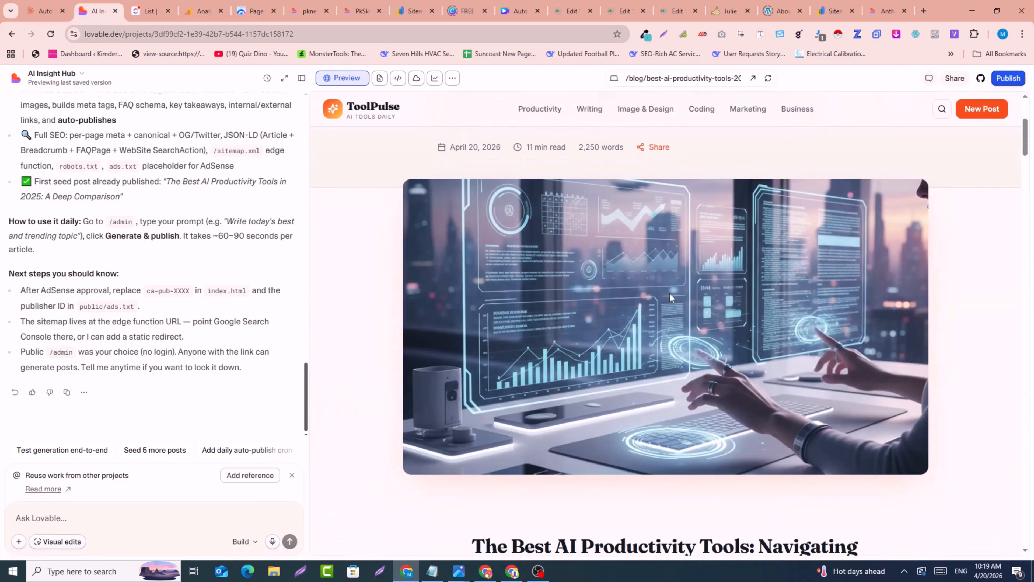
{"action": "scroll", "coordinate": [670, 279], "scroll_direction": "down", "scroll_amount": 15}
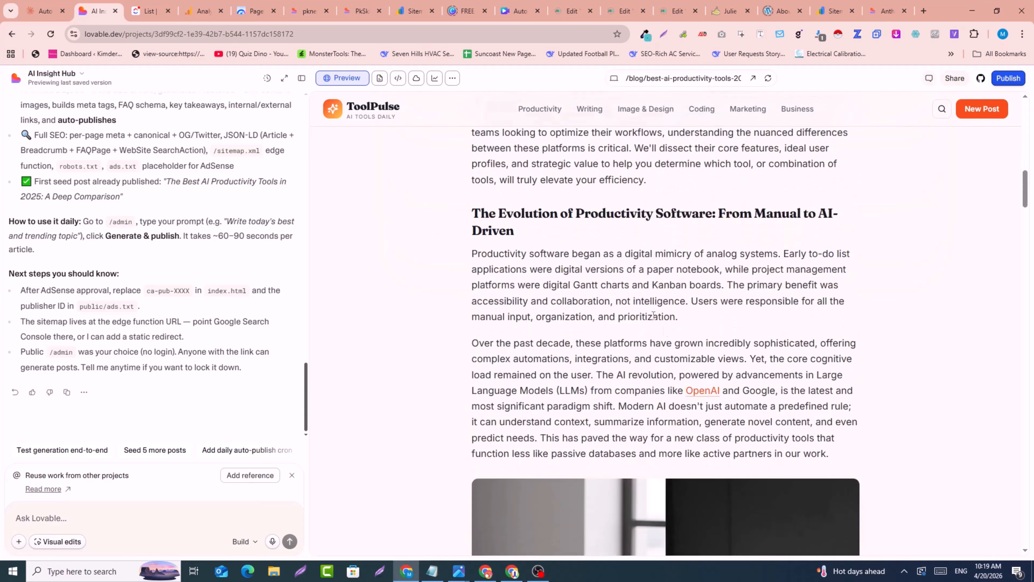
{"action": "scroll", "coordinate": [627, 321], "scroll_direction": "down", "scroll_amount": 6}
{"action": "left_click_drag", "start_coordinate": [1020, 226], "coordinate": [1030, 507]}
{"action": "scroll", "coordinate": [770, 379], "scroll_direction": "down", "scroll_amount": 4}
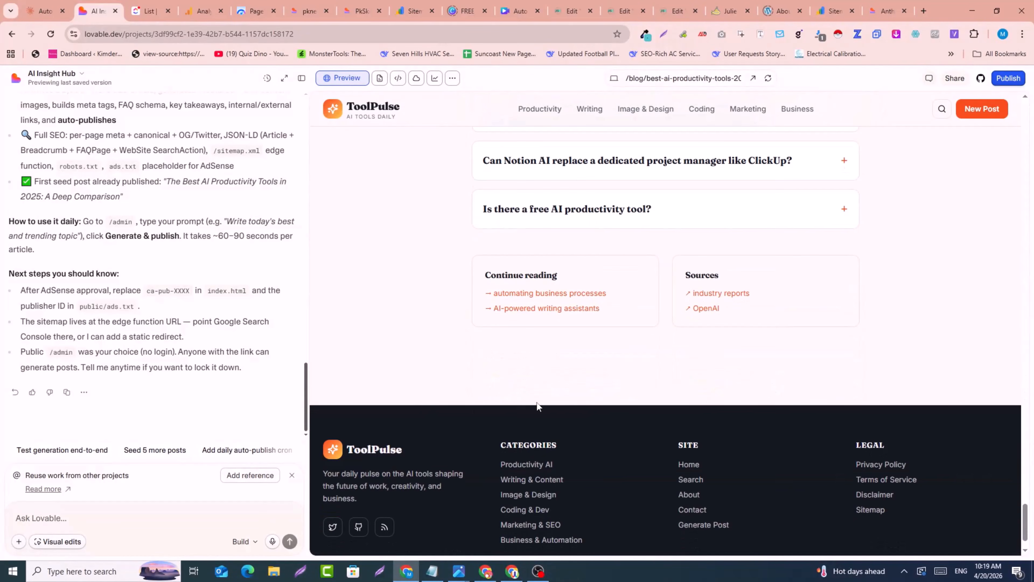
{"action": "scroll", "coordinate": [427, 407], "scroll_direction": "down", "scroll_amount": 2}
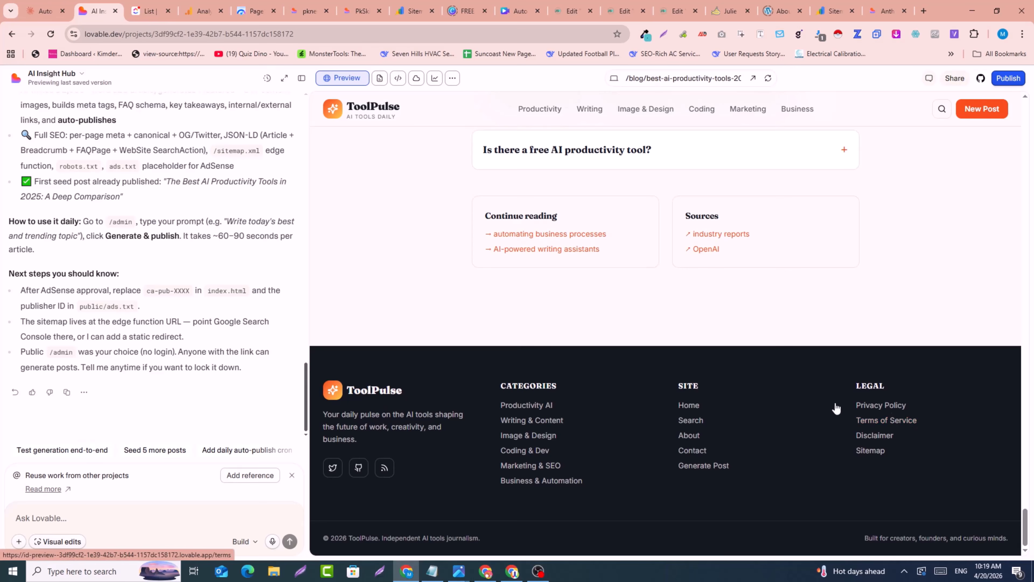
- Send Lovable the request "Write another trending blog post."
{"action": "left_click", "coordinate": [127, 516]}
{"action": "type", "text": "Write another trending blog post."}
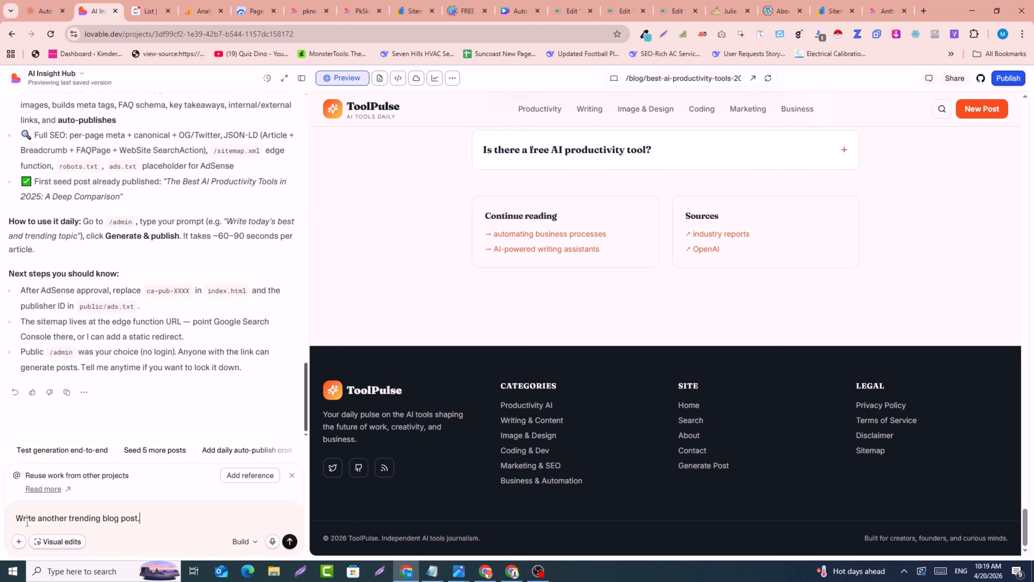
{"action": "left_click_drag", "start_coordinate": [17, 520], "coordinate": [146, 534]}
{"action": "left_click", "coordinate": [149, 524]}
{"action": "key", "text": "Return"}
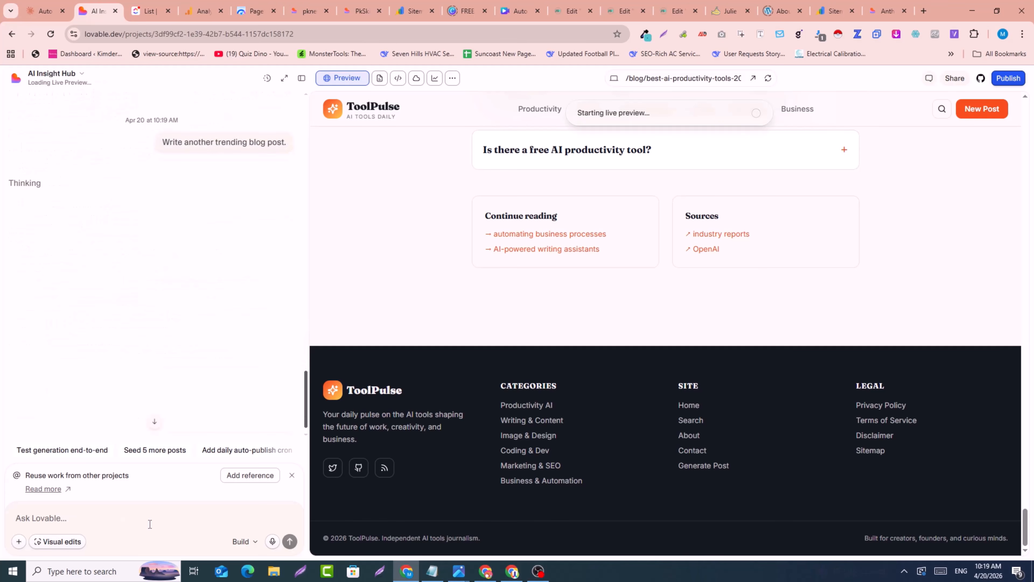
{"action": "scroll", "coordinate": [393, 307], "scroll_direction": "up", "scroll_amount": 10}
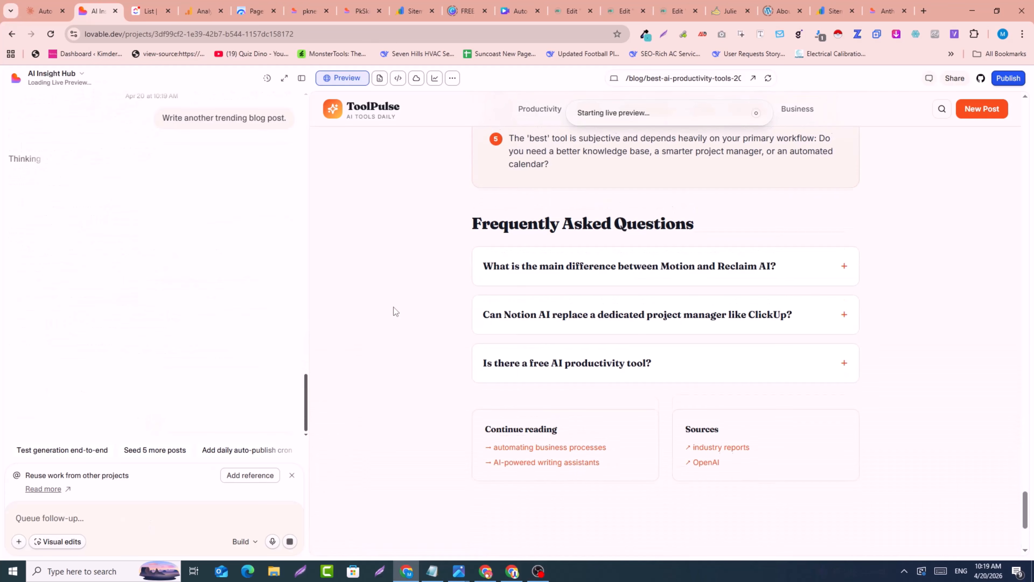
{"action": "scroll", "coordinate": [393, 307], "scroll_direction": "up", "scroll_amount": 15}
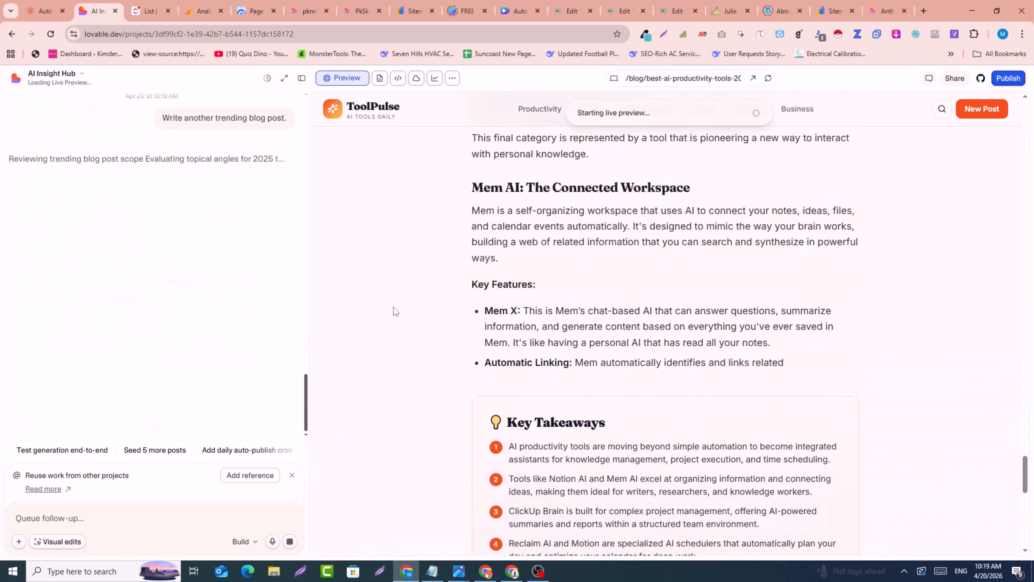
{"action": "scroll", "coordinate": [393, 307], "scroll_direction": "up", "scroll_amount": 5}
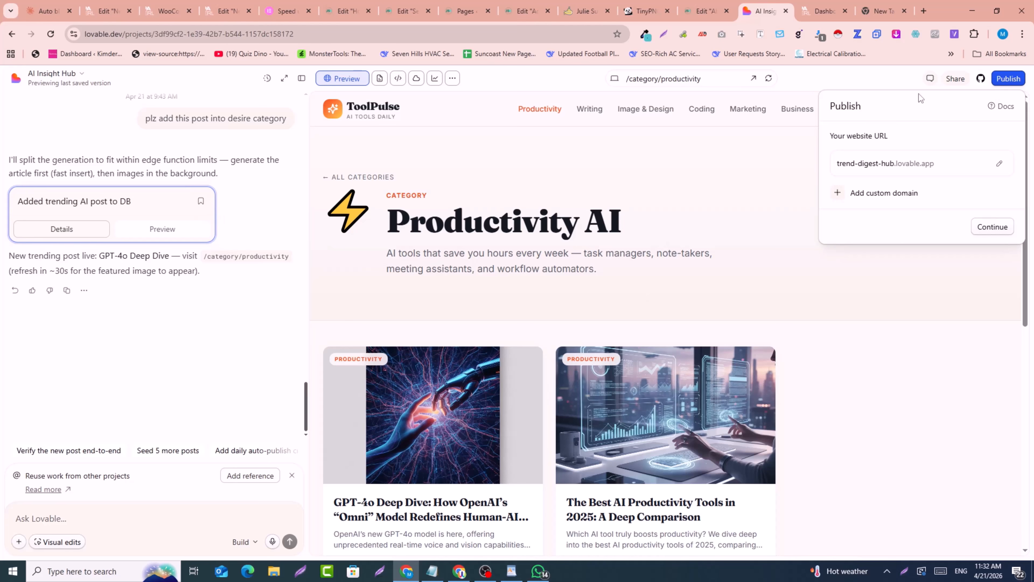
- Dismiss the publish dialog and review the GPT-4o Deep Dive post from the Productivity category, checking its images, headings and body text
{"action": "left_click", "coordinate": [901, 82]}
{"action": "scroll", "coordinate": [389, 312], "scroll_direction": "down", "scroll_amount": 4}
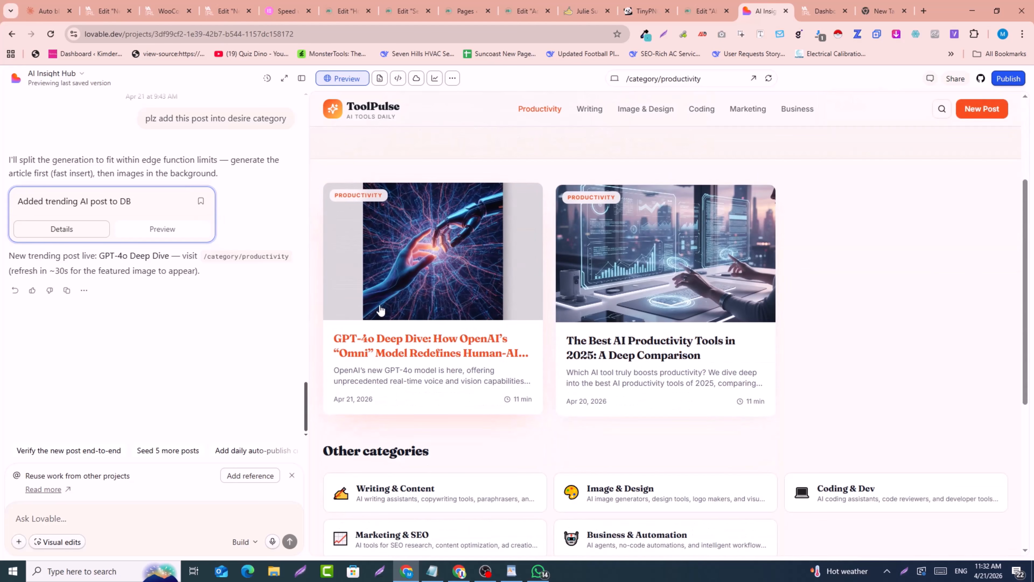
{"action": "left_click", "coordinate": [392, 352]}
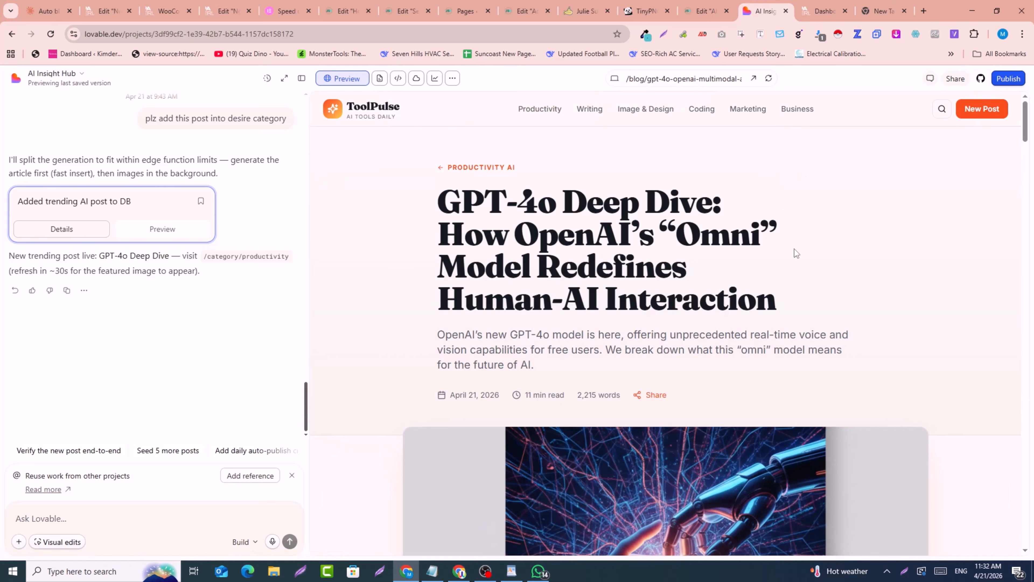
{"action": "scroll", "coordinate": [794, 249], "scroll_direction": "down", "scroll_amount": 5}
{"action": "scroll", "coordinate": [599, 300], "scroll_direction": "down", "scroll_amount": 10}
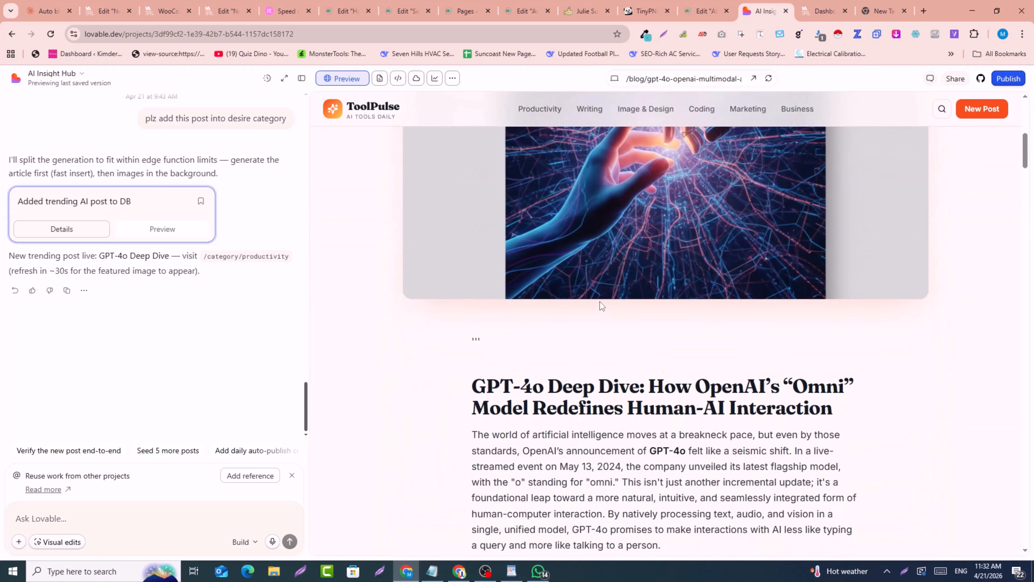
{"action": "scroll", "coordinate": [551, 287], "scroll_direction": "down", "scroll_amount": 6}
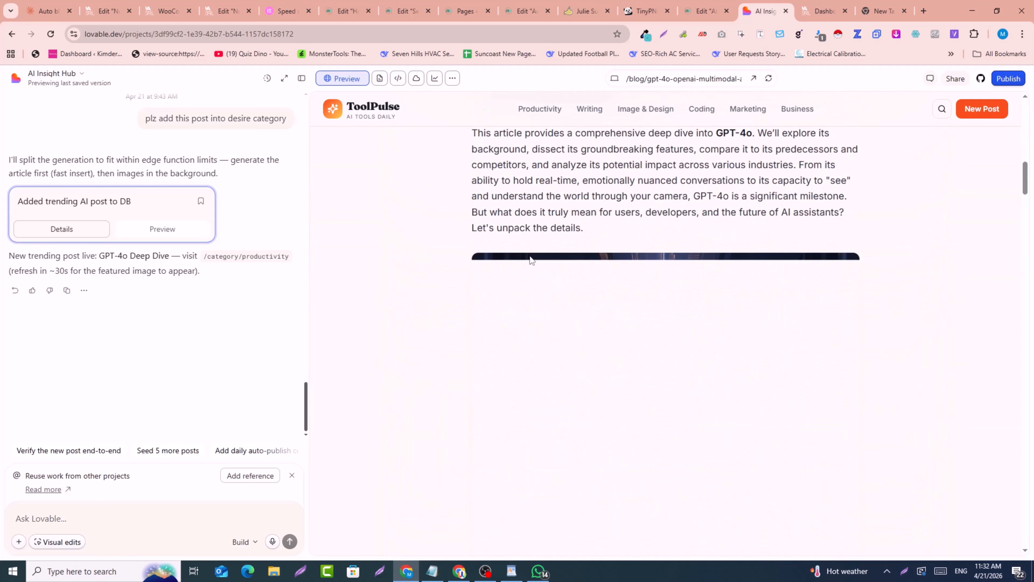
{"action": "left_click_drag", "start_coordinate": [1024, 182], "coordinate": [1031, 325]}
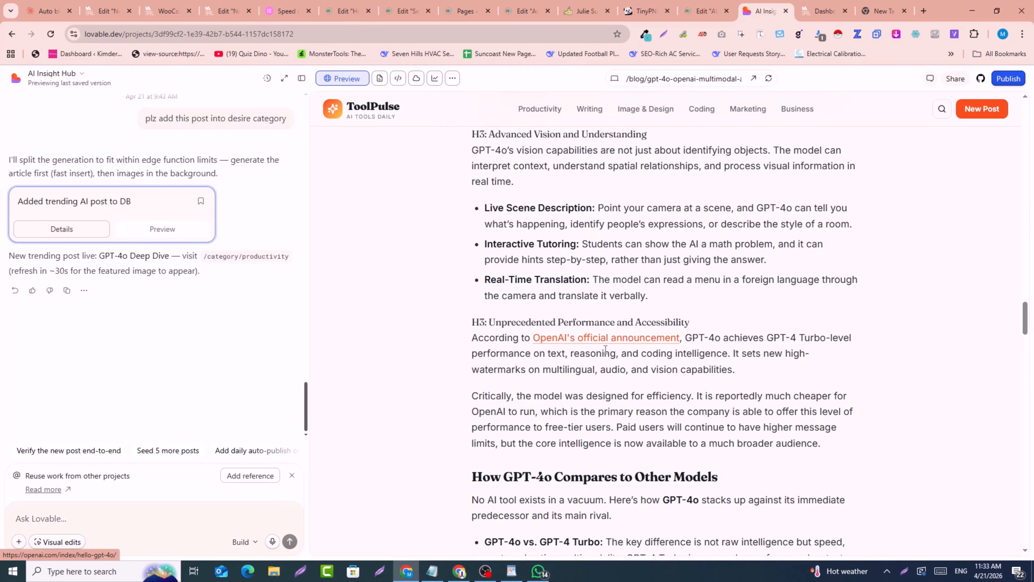
{"action": "scroll", "coordinate": [695, 406], "scroll_direction": "down", "scroll_amount": 15}
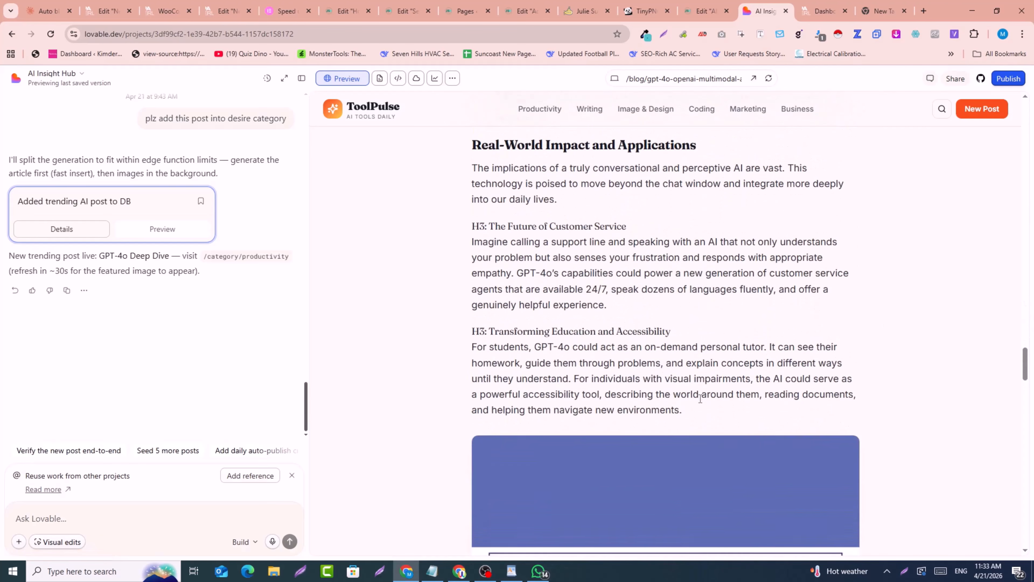
{"action": "scroll", "coordinate": [701, 406], "scroll_direction": "down", "scroll_amount": 5}
{"action": "left_click_drag", "start_coordinate": [1024, 399], "coordinate": [1022, 117]}
{"action": "scroll", "coordinate": [856, 407], "scroll_direction": "down", "scroll_amount": 5}
{"action": "scroll", "coordinate": [855, 438], "scroll_direction": "up", "scroll_amount": 5}
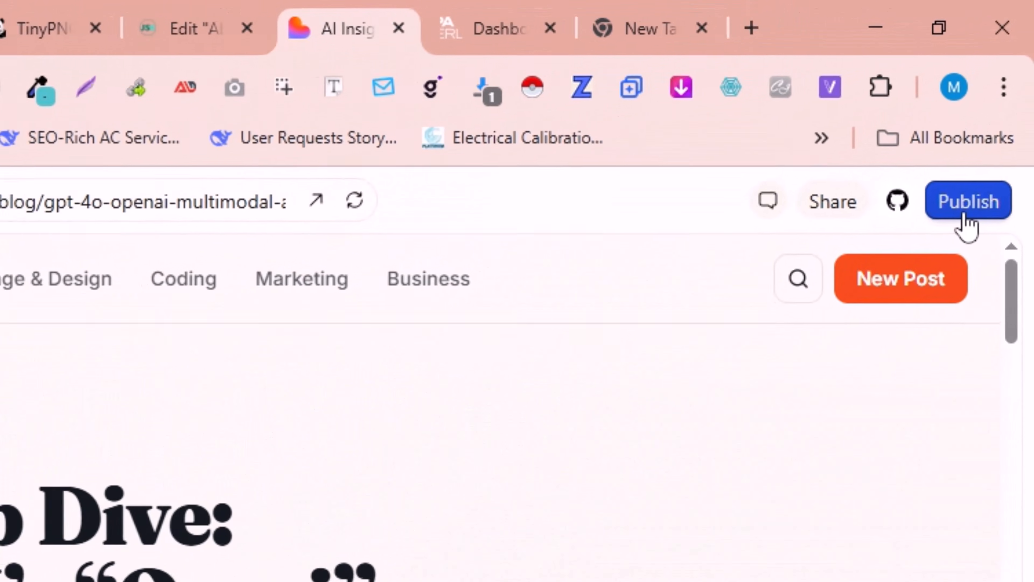
- Change the website URL in the publish settings to trendshub.lovable.app
{"action": "left_click", "coordinate": [1006, 80]}
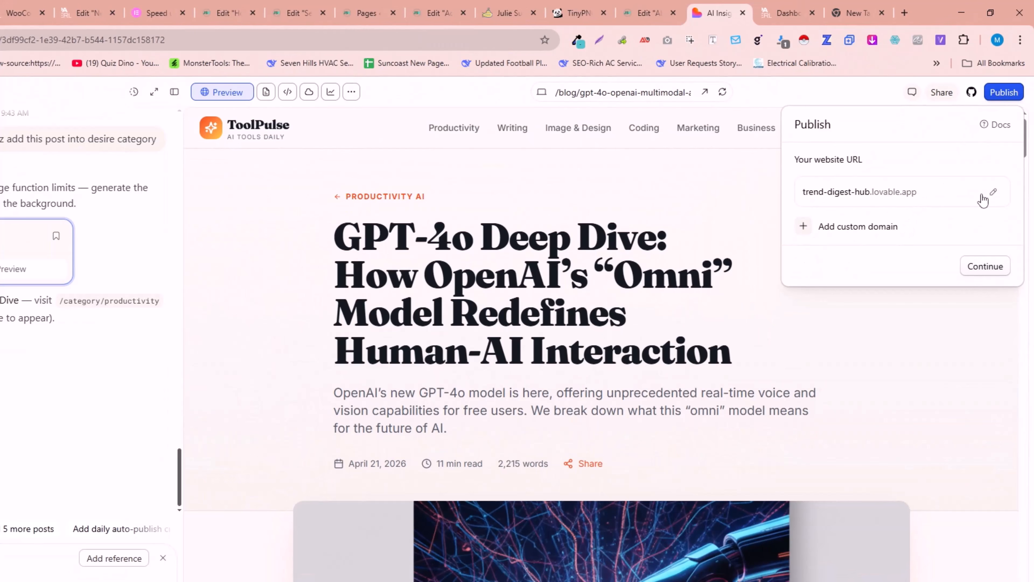
{"action": "left_click", "coordinate": [993, 192]}
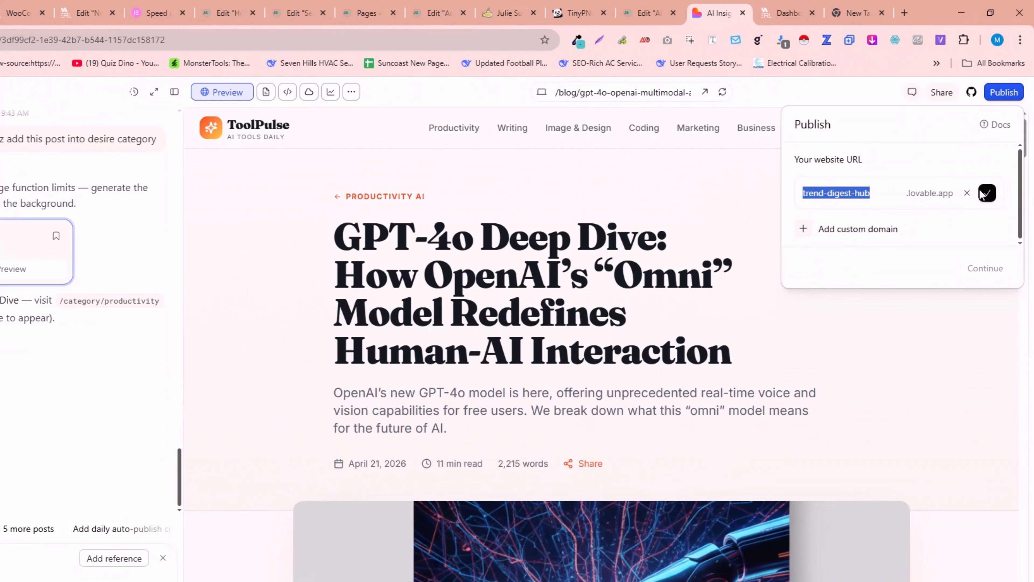
{"action": "left_click", "coordinate": [835, 195]}
{"action": "left_click_drag", "start_coordinate": [823, 197], "coordinate": [872, 194]}
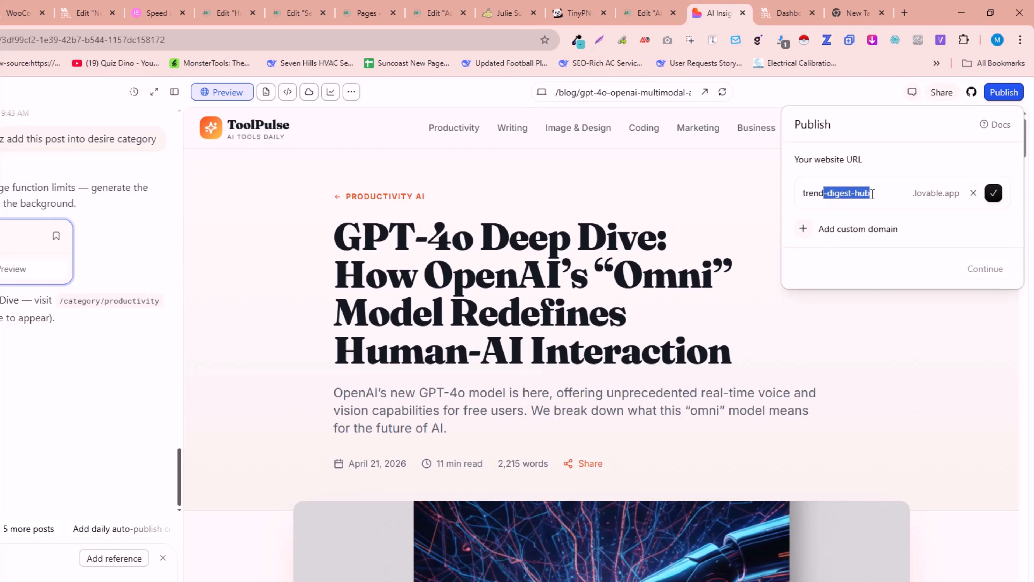
{"action": "type", "text": "hub"}
{"action": "left_click", "coordinate": [994, 193]}
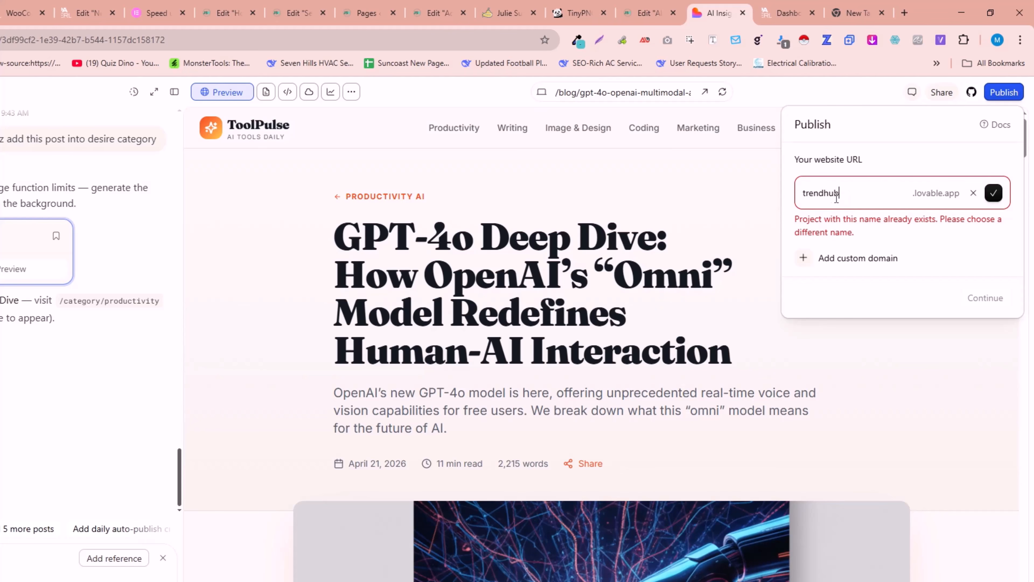
{"action": "type", "text": "s"}
{"action": "key", "text": "Return"}
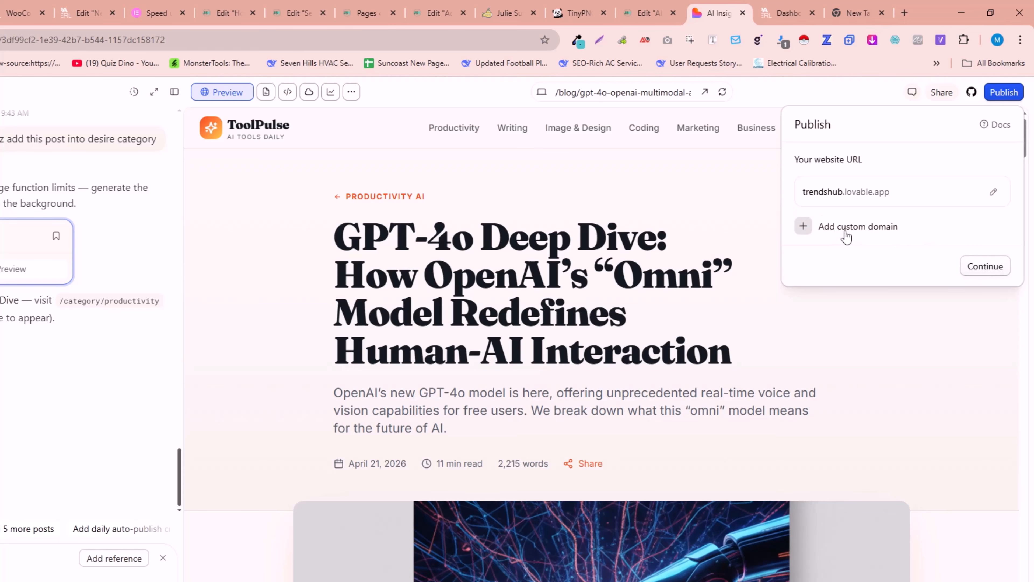
- Accept the website URL and the suggested title and description, and publish the site
{"action": "left_click", "coordinate": [987, 267]}
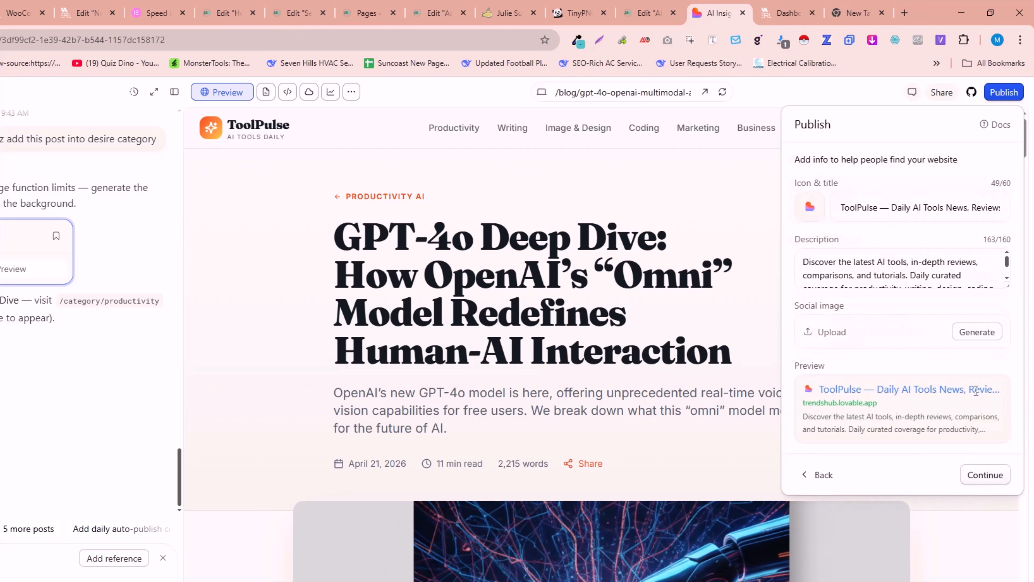
{"action": "left_click", "coordinate": [989, 476]}
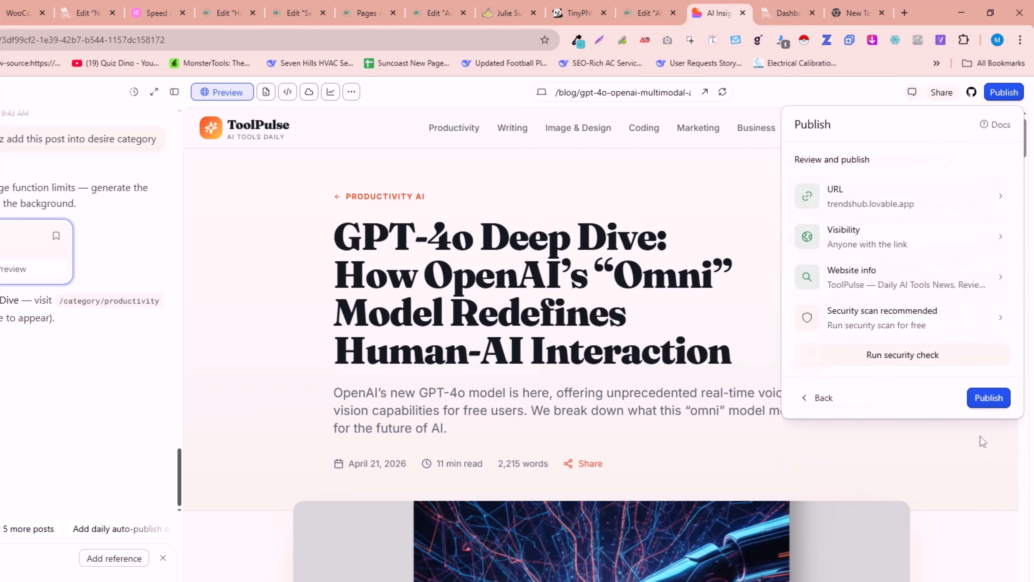
{"action": "left_click", "coordinate": [979, 397]}
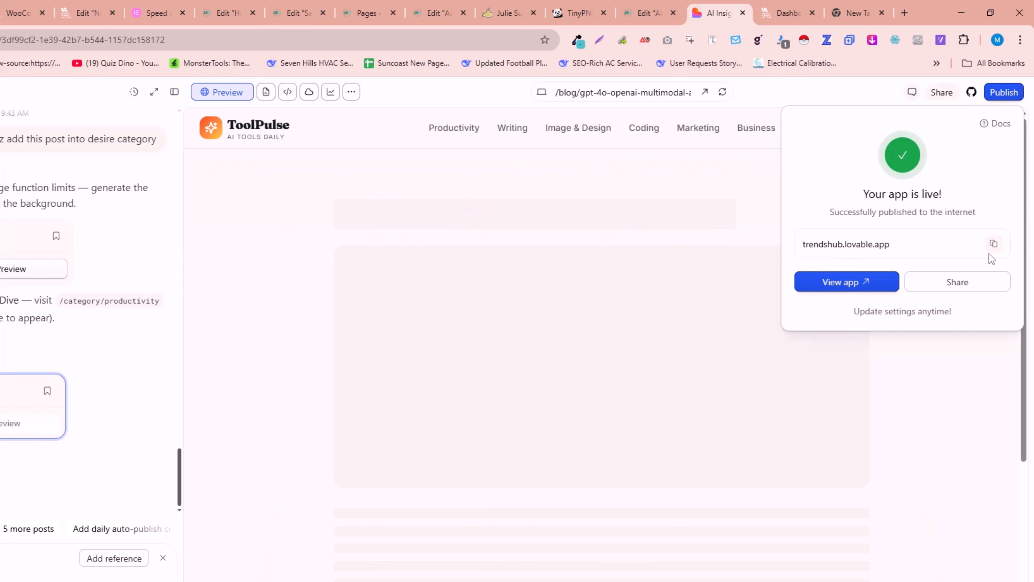
- Copy the published site's live URL and load trendshub.lovable.app in a separate browser tab
{"action": "left_click", "coordinate": [994, 249]}
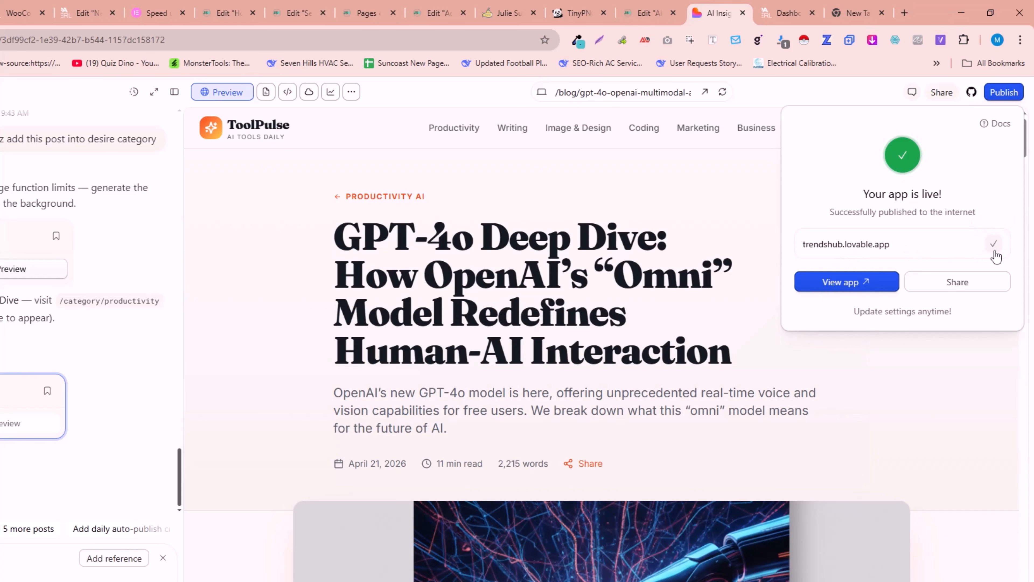
{"action": "left_click", "coordinate": [858, 5]}
{"action": "double_click", "coordinate": [52, 43]}
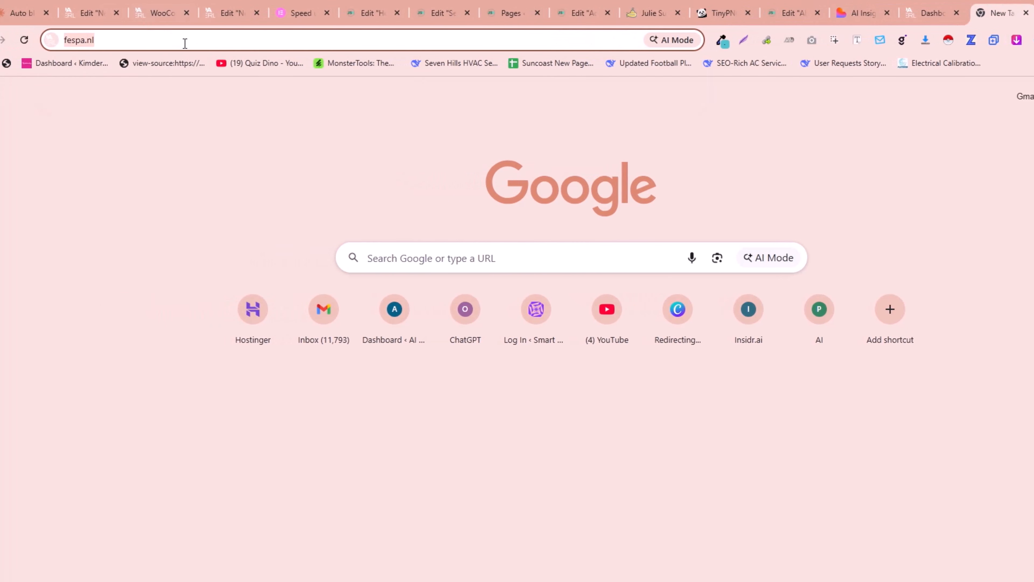
{"action": "key", "text": "ctrl+v"}
{"action": "key", "text": "Return"}
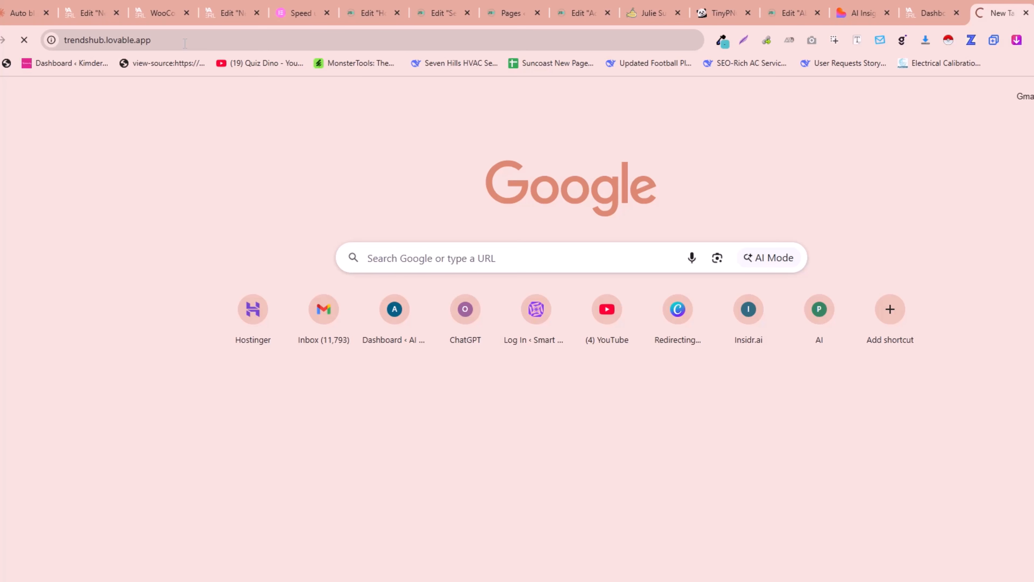
- Review the live homepage, checking the hero, the latest deep dive, the post cards and the browse-by-topic section
{"action": "scroll", "coordinate": [517, 326], "scroll_direction": "down", "scroll_amount": 1}
{"action": "scroll", "coordinate": [517, 326], "scroll_direction": "up", "scroll_amount": 1}
{"action": "scroll", "coordinate": [517, 326], "scroll_direction": "down", "scroll_amount": 9}
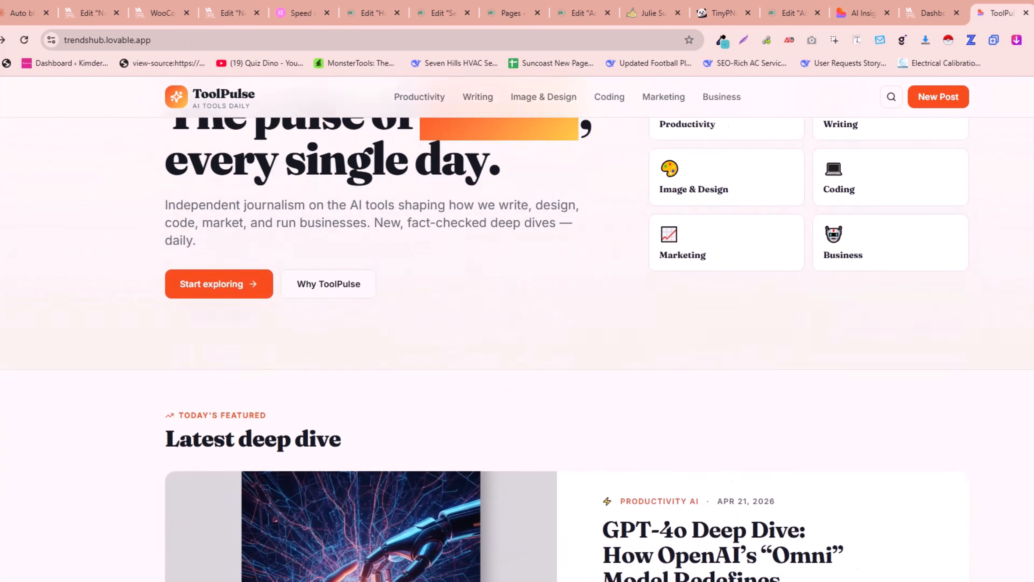
{"action": "scroll", "coordinate": [517, 326], "scroll_direction": "down", "scroll_amount": 5}
{"action": "scroll", "coordinate": [517, 326], "scroll_direction": "up", "scroll_amount": 15}
{"action": "scroll", "coordinate": [517, 325], "scroll_direction": "down", "scroll_amount": 4}
{"action": "scroll", "coordinate": [713, 527], "scroll_direction": "down", "scroll_amount": 12}
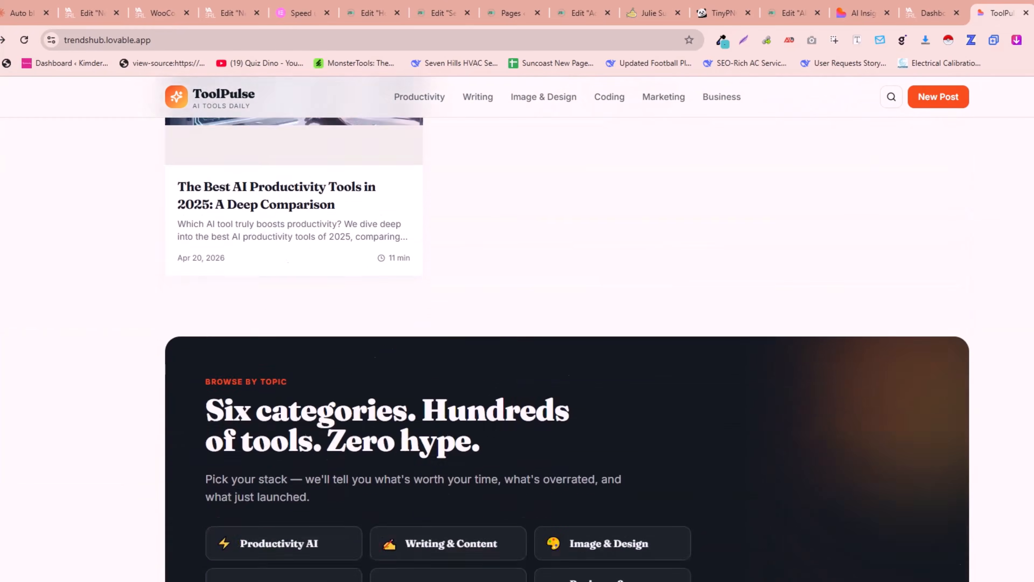
{"action": "scroll", "coordinate": [713, 526], "scroll_direction": "up", "scroll_amount": 14}
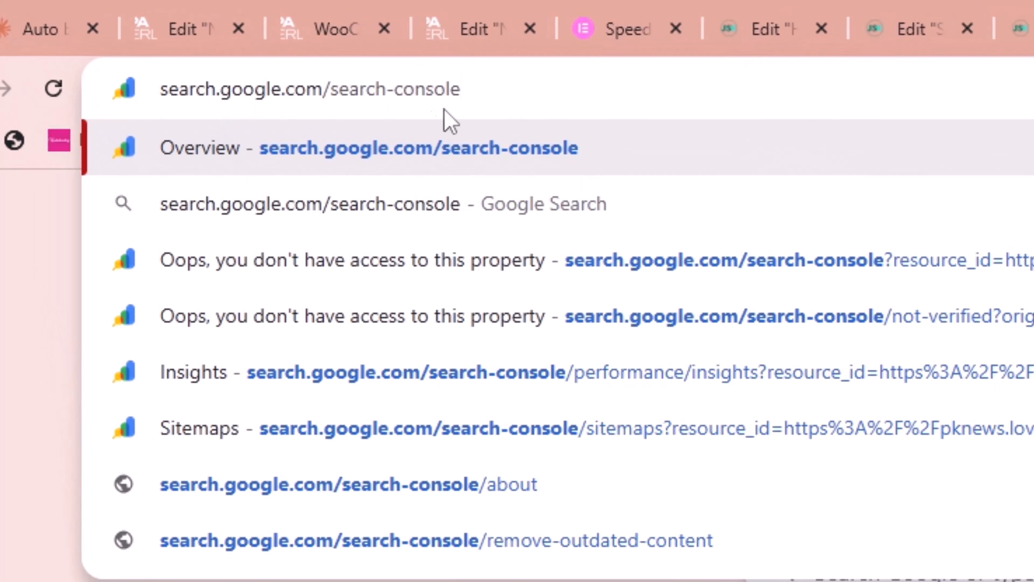
{"action": "key", "text": "Return"}
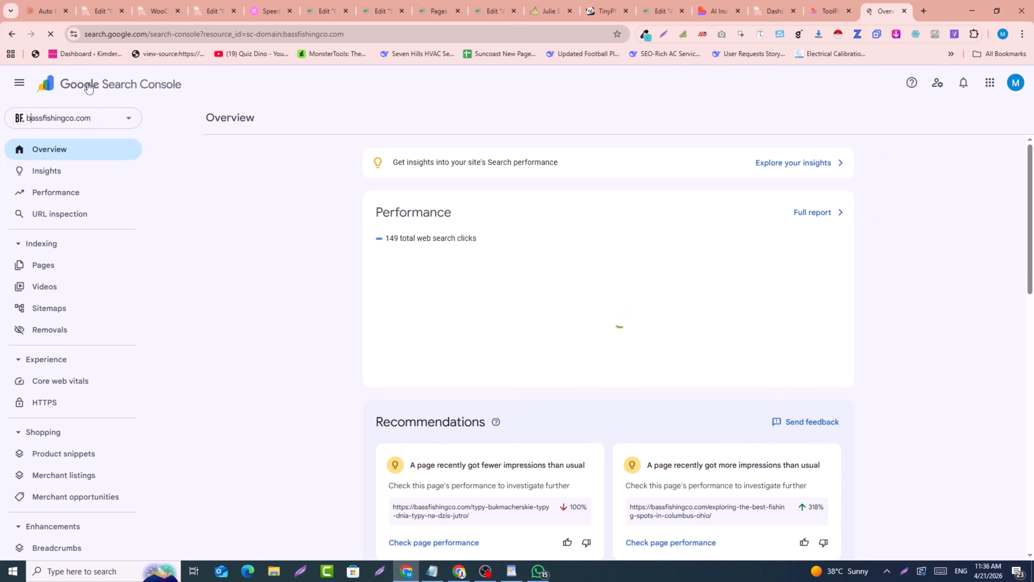
{"action": "left_click", "coordinate": [75, 87]}
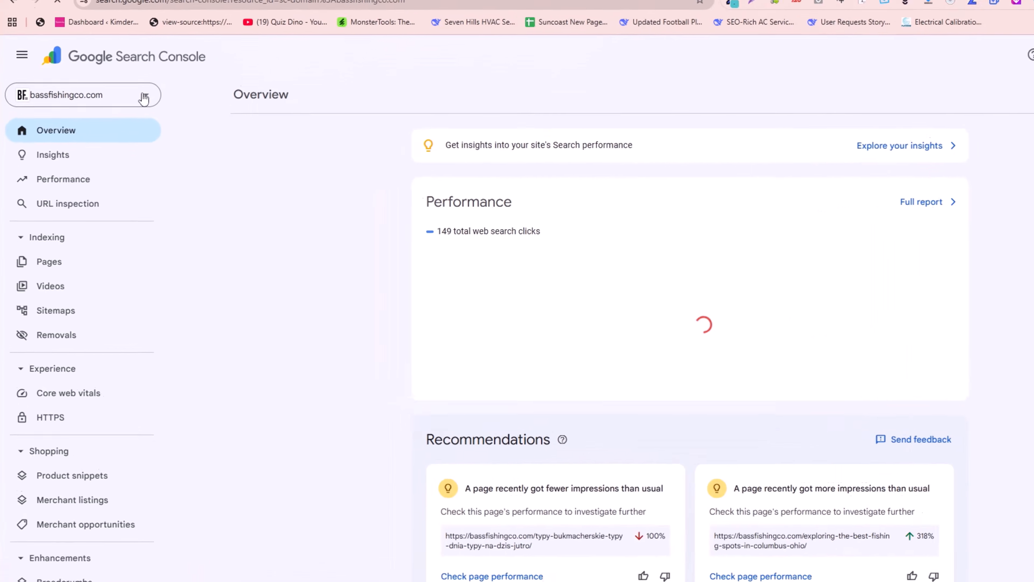
{"action": "left_click", "coordinate": [144, 96]}
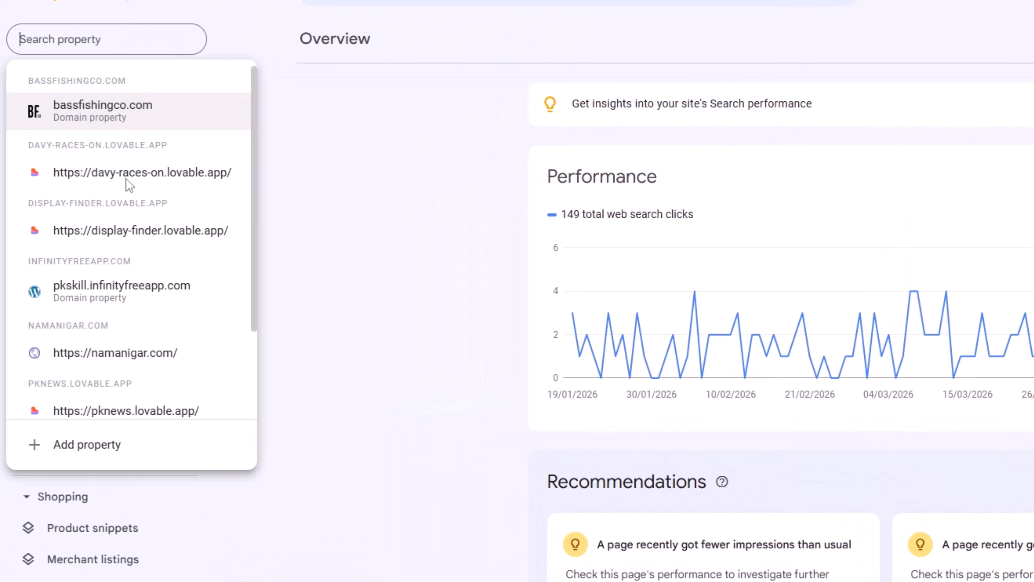
{"action": "left_click", "coordinate": [84, 446]}
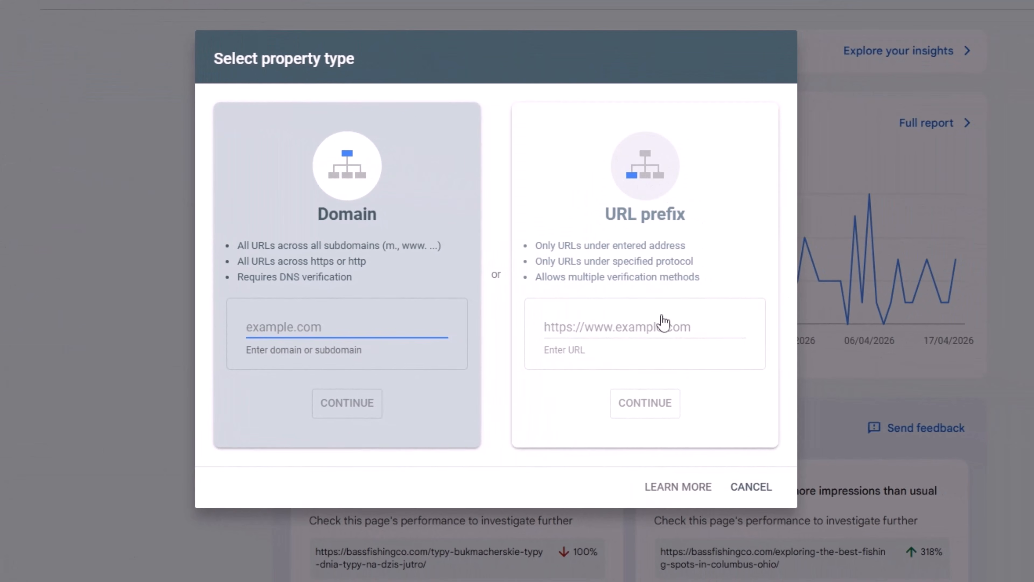
{"action": "left_click", "coordinate": [606, 329]}
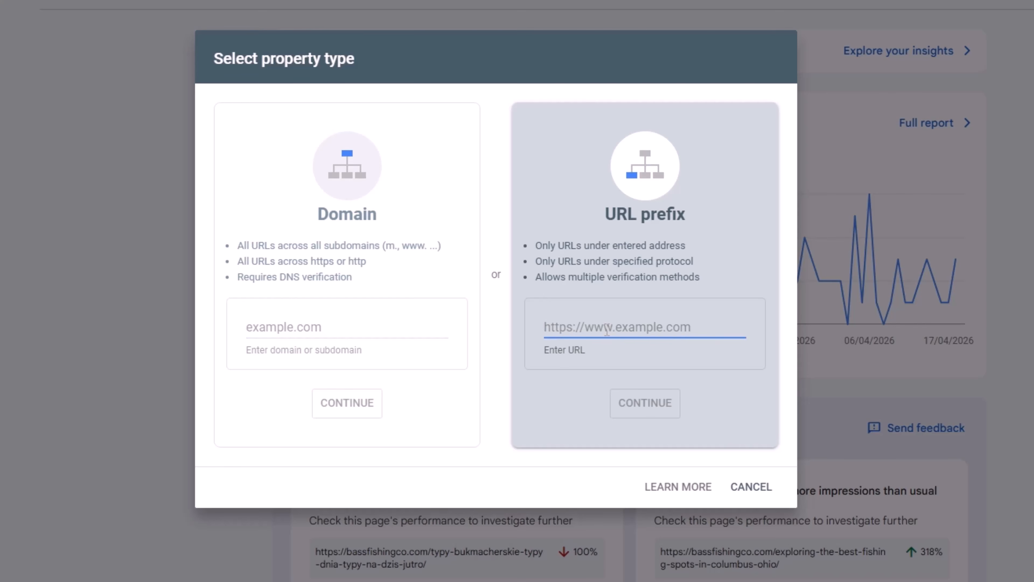
{"action": "key", "text": "ctrl+v"}
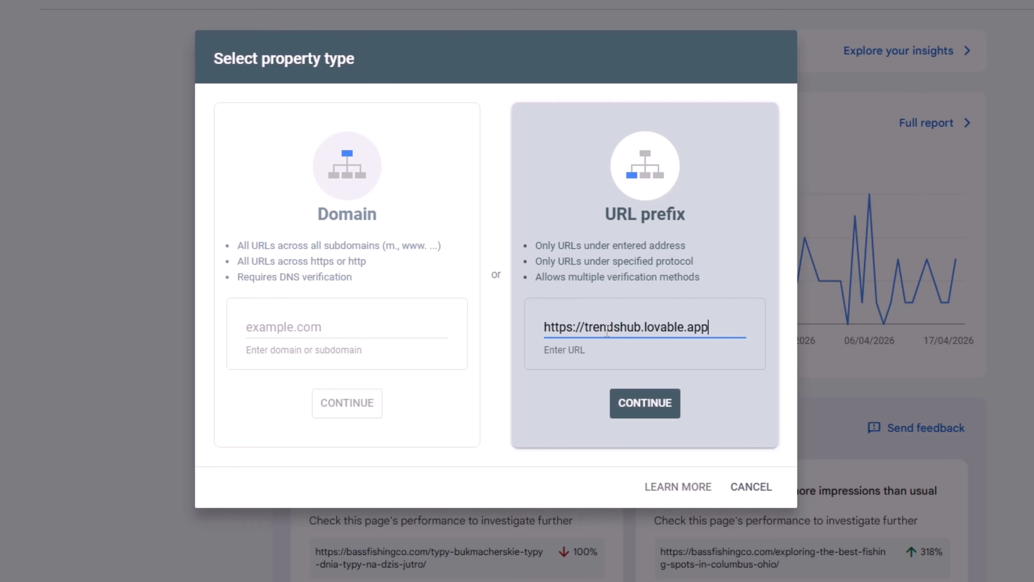
{"action": "left_click", "coordinate": [651, 406]}
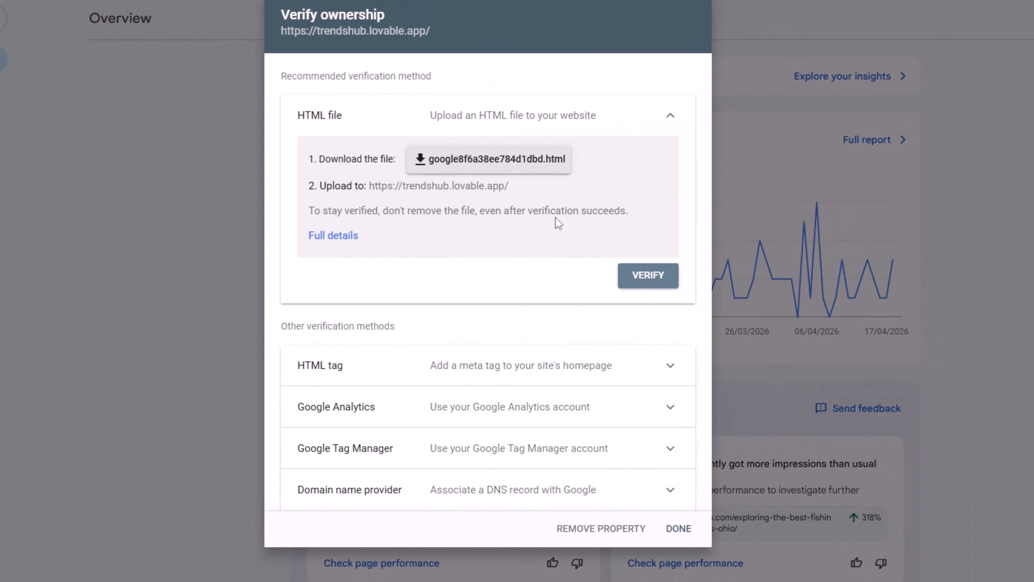
- Choose the HTML tag verification method for the property and copy its meta tag
{"action": "left_click", "coordinate": [657, 364]}
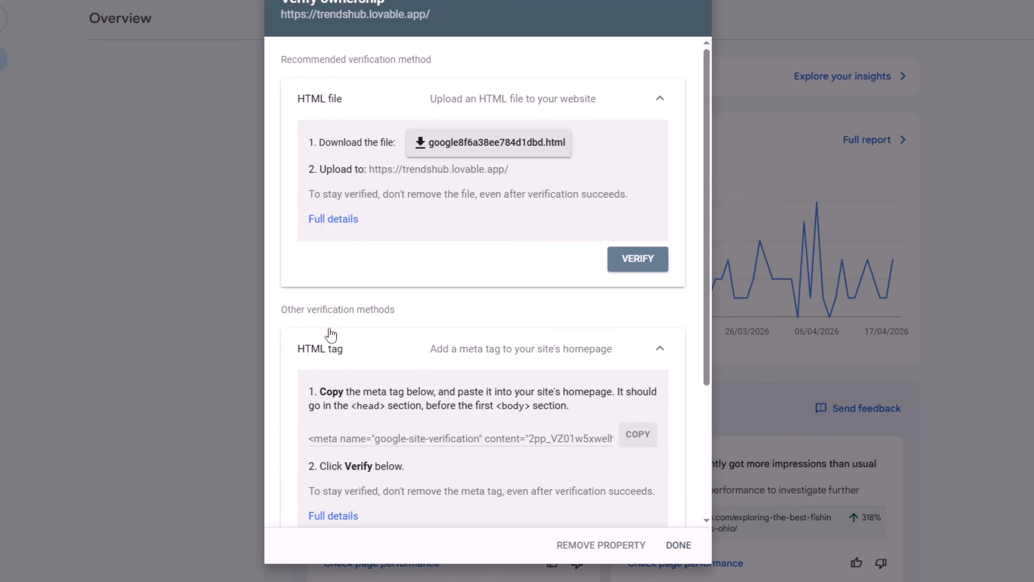
{"action": "scroll", "coordinate": [311, 334], "scroll_direction": "down", "scroll_amount": 5}
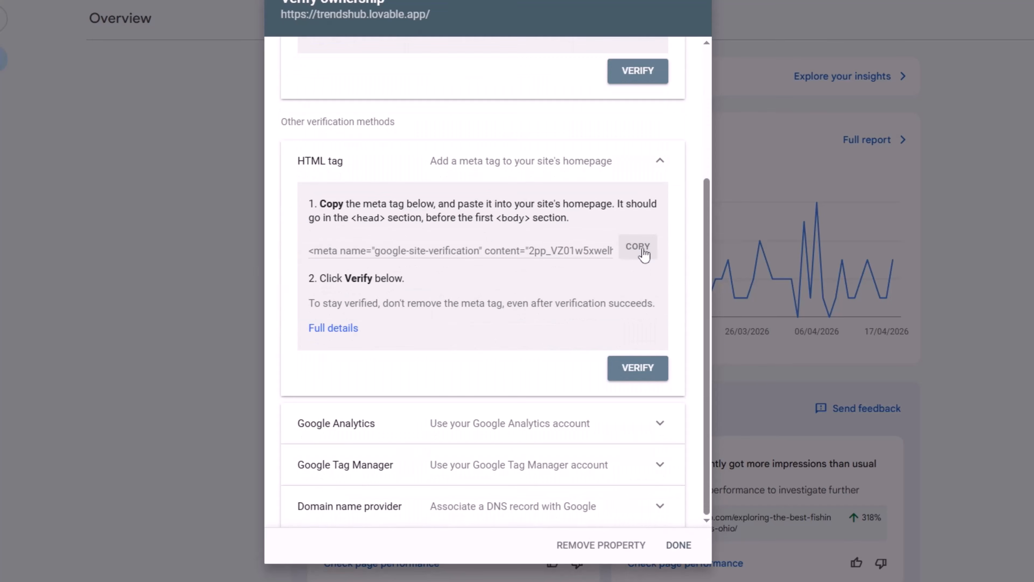
{"action": "left_click", "coordinate": [643, 254]}
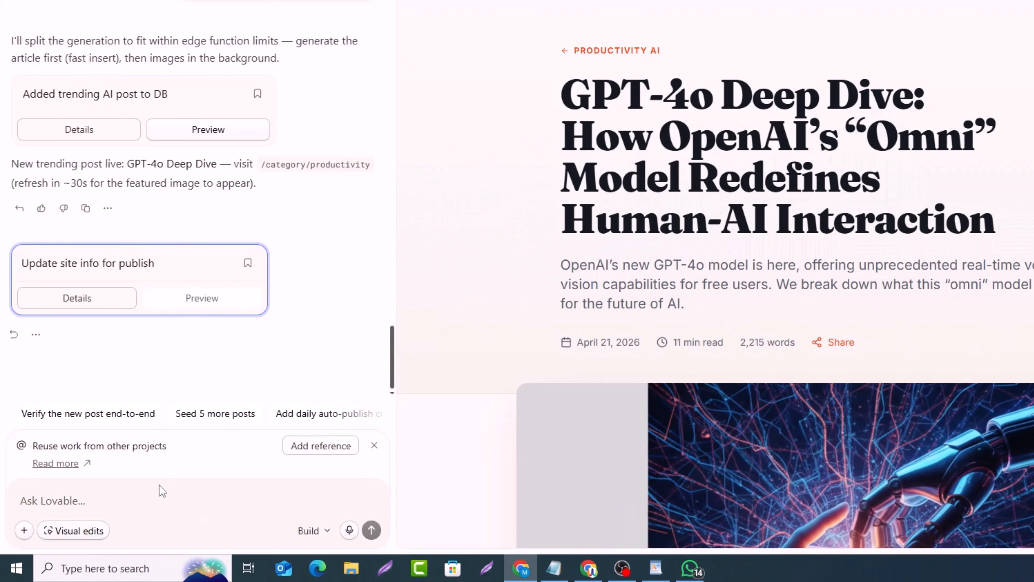
- In Lovable, send the copied google-site-verification meta tag with the request "verify google search console code."
{"action": "key", "text": "ctrl+v"}
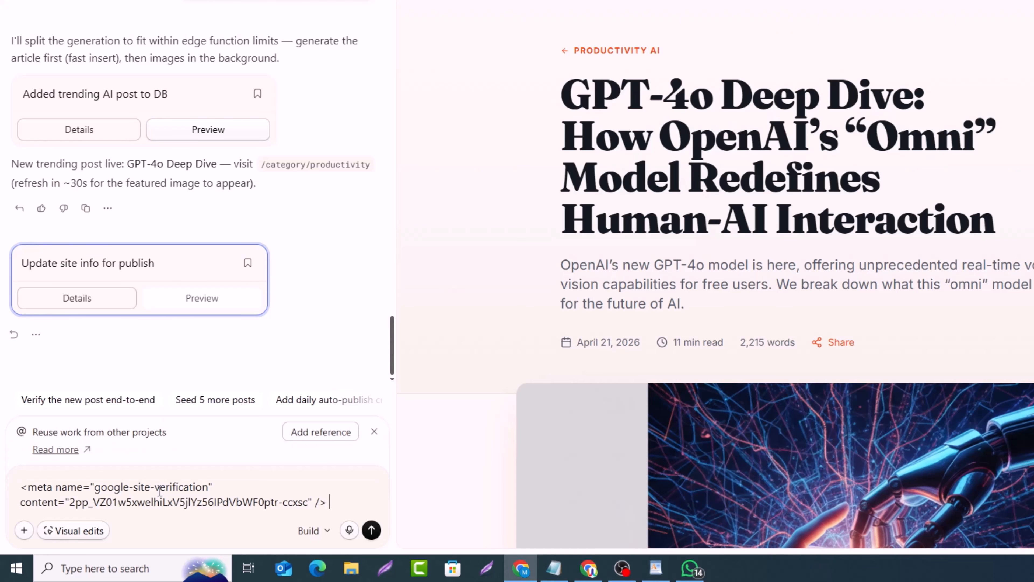
{"action": "key", "text": "shift+Return"}
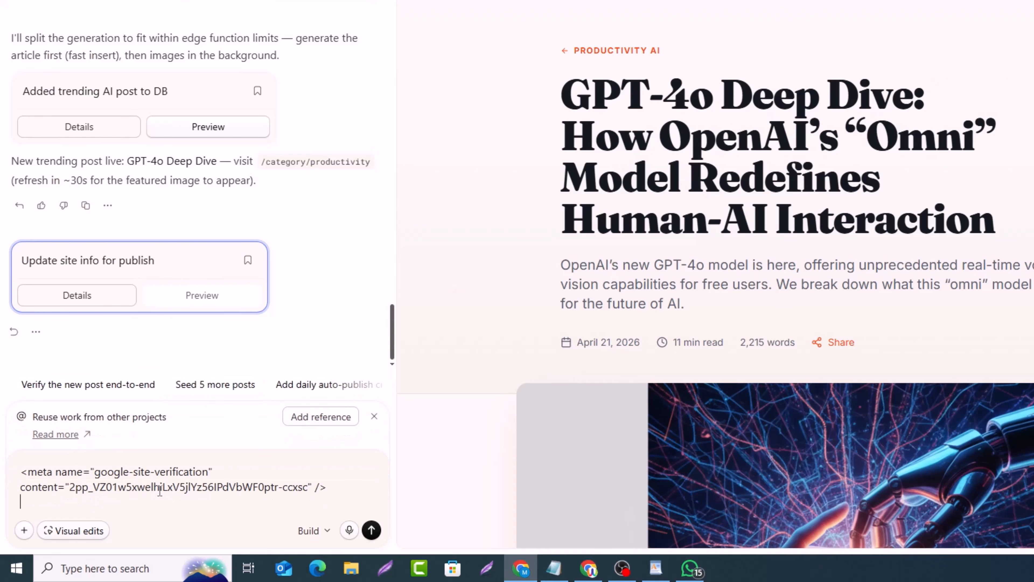
{"action": "type", "text": "verify google search console code."}
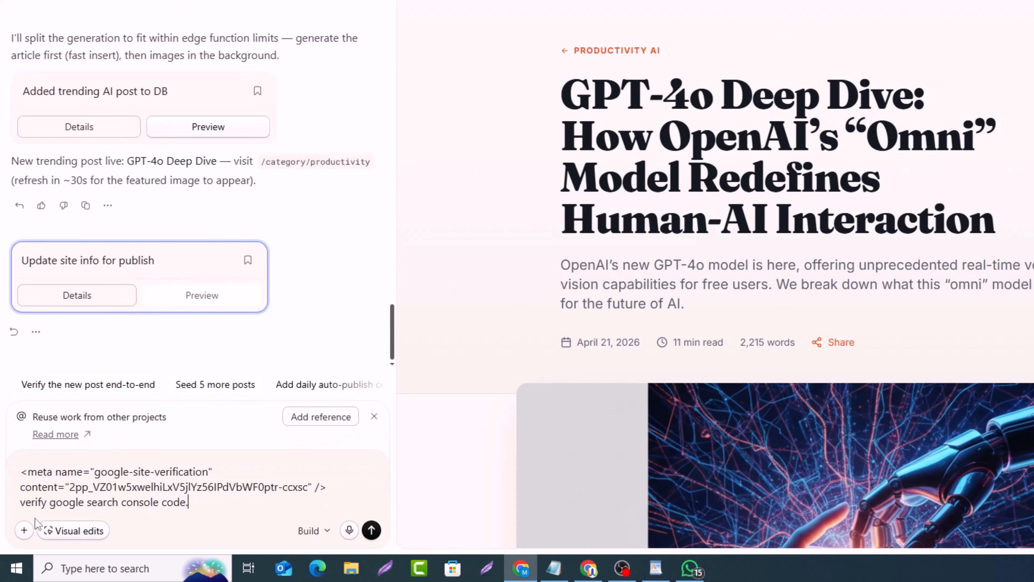
{"action": "left_click_drag", "start_coordinate": [24, 503], "coordinate": [139, 523]}
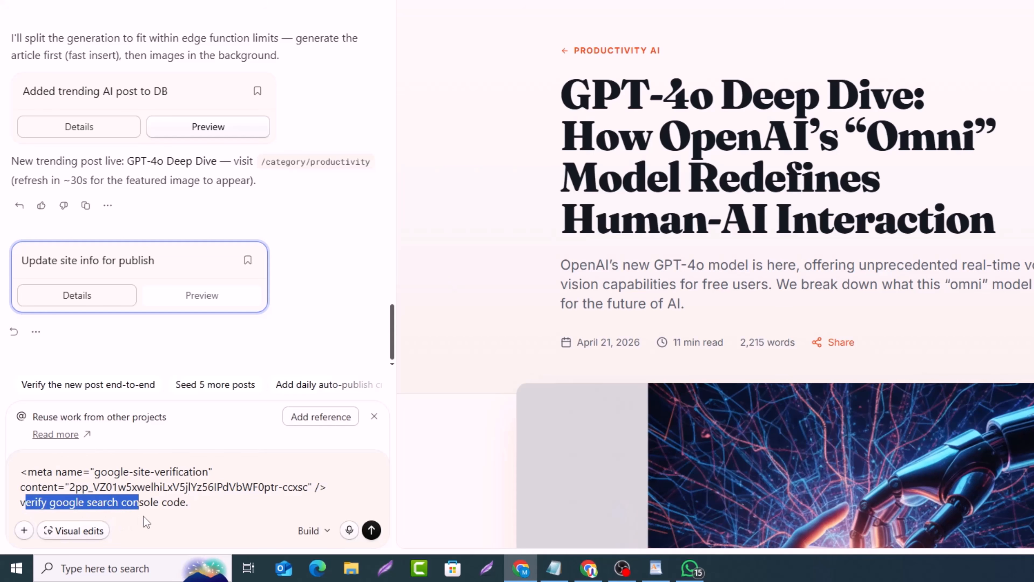
{"action": "left_click", "coordinate": [189, 513]}
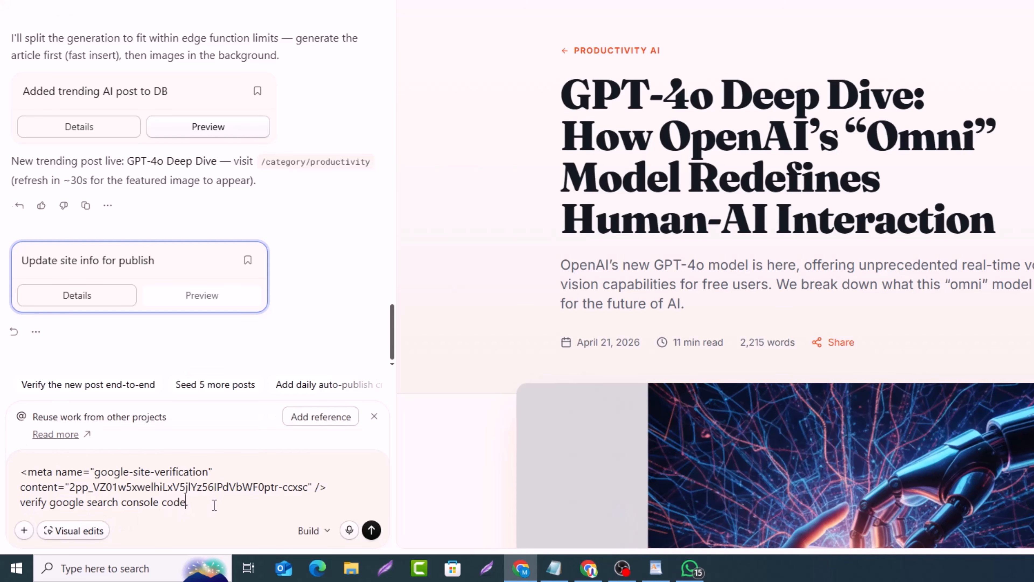
{"action": "key", "text": "Return"}
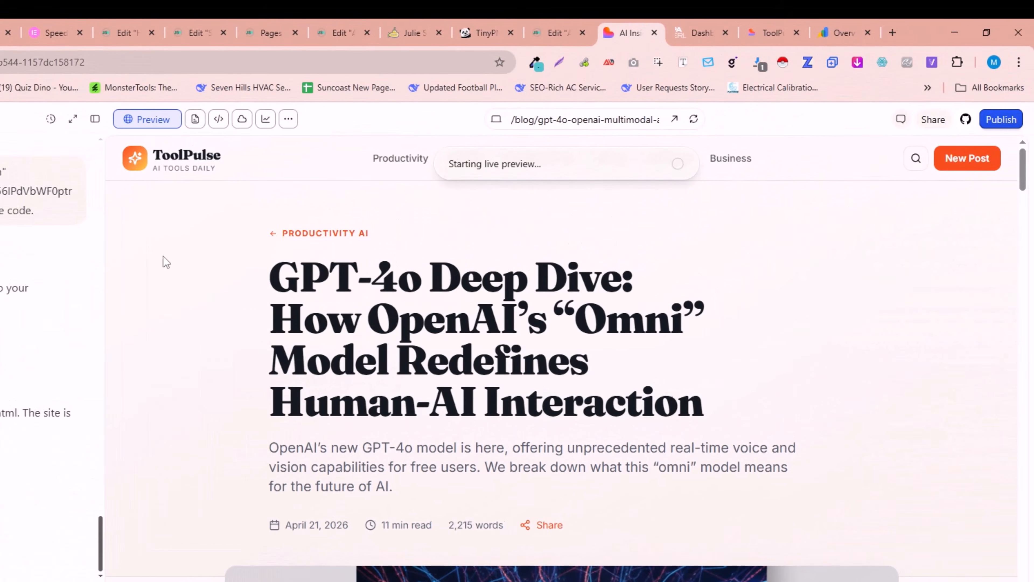
- Update the published site in Lovable, and verify its ownership with the HTML tag in Google Search Console
{"action": "left_click", "coordinate": [993, 121]}
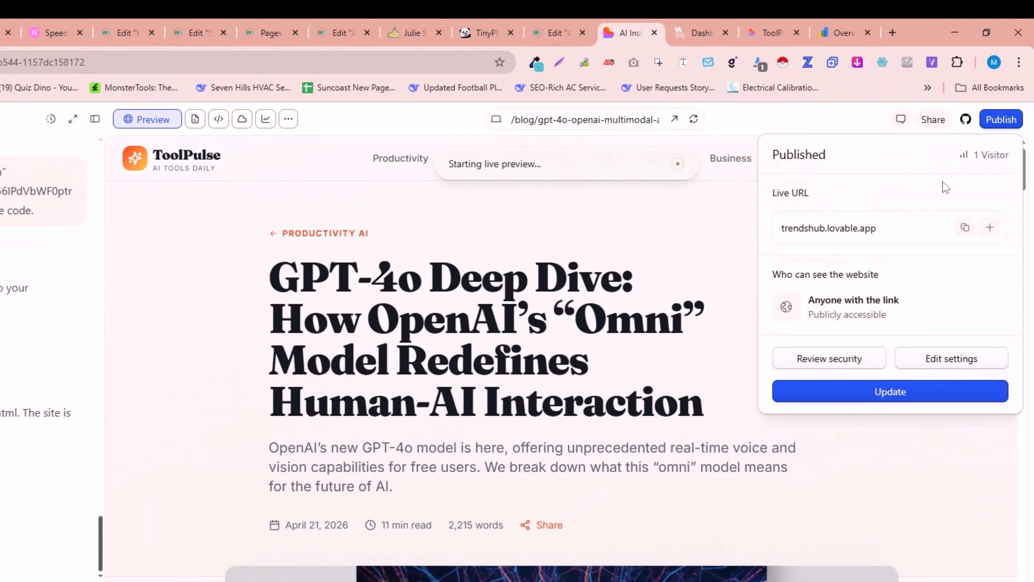
{"action": "left_click", "coordinate": [897, 393]}
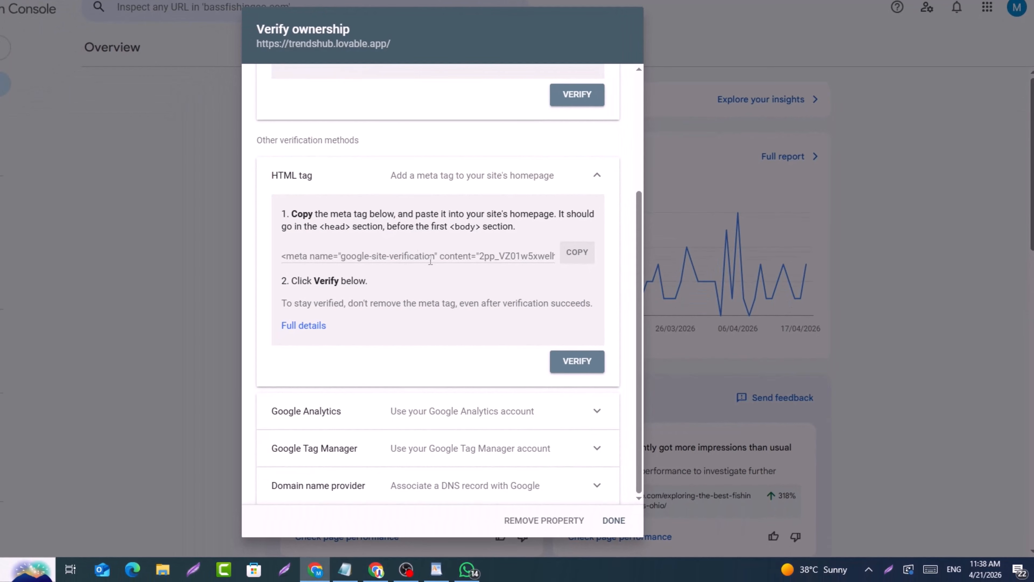
{"action": "left_click", "coordinate": [568, 369]}
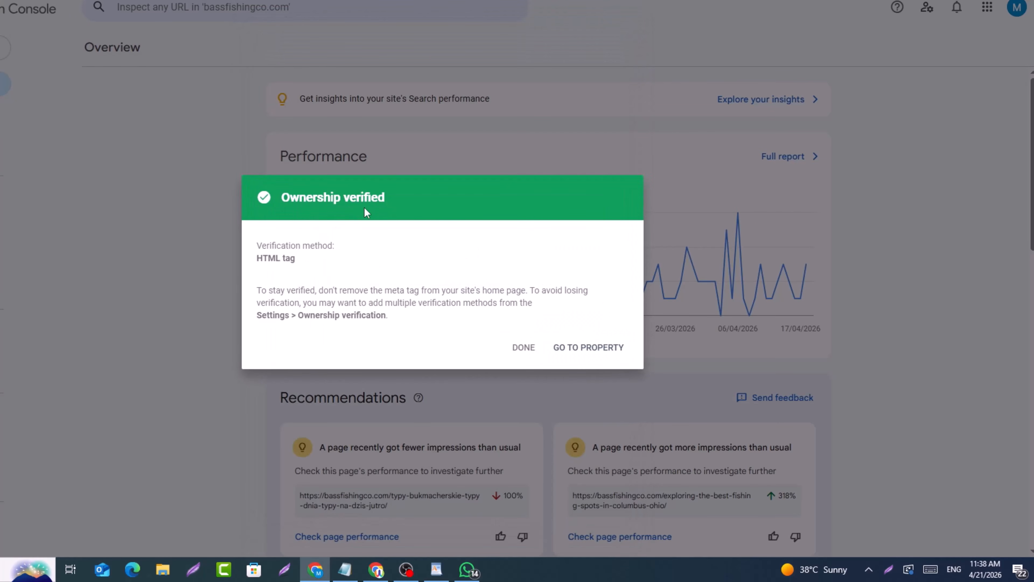
{"action": "left_click", "coordinate": [583, 350]}
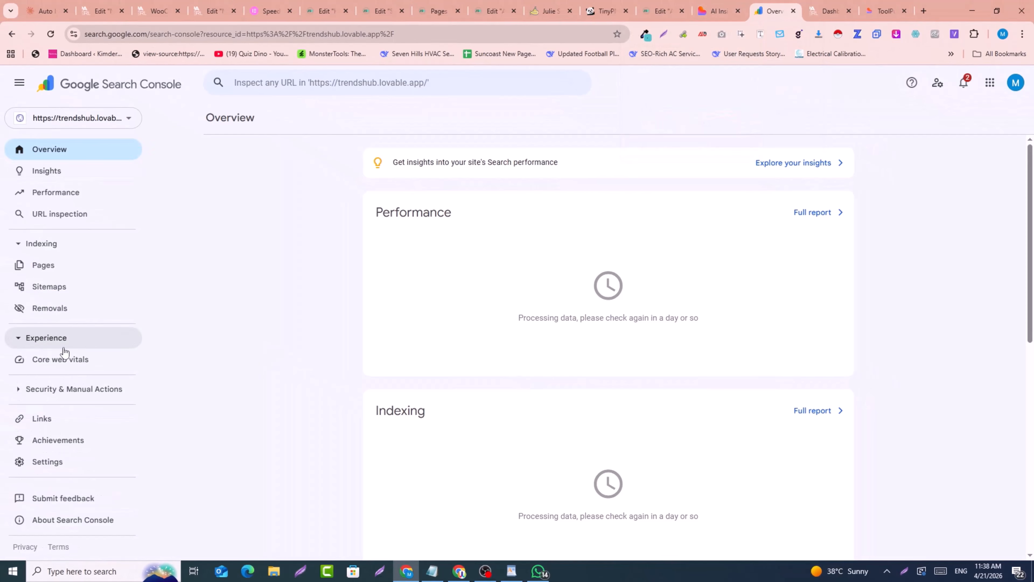
- Open the property's Sitemaps page, and ask Lovable to generate the website's sitemap and give its URL, noting any existing one is not working
{"action": "left_click", "coordinate": [44, 294]}
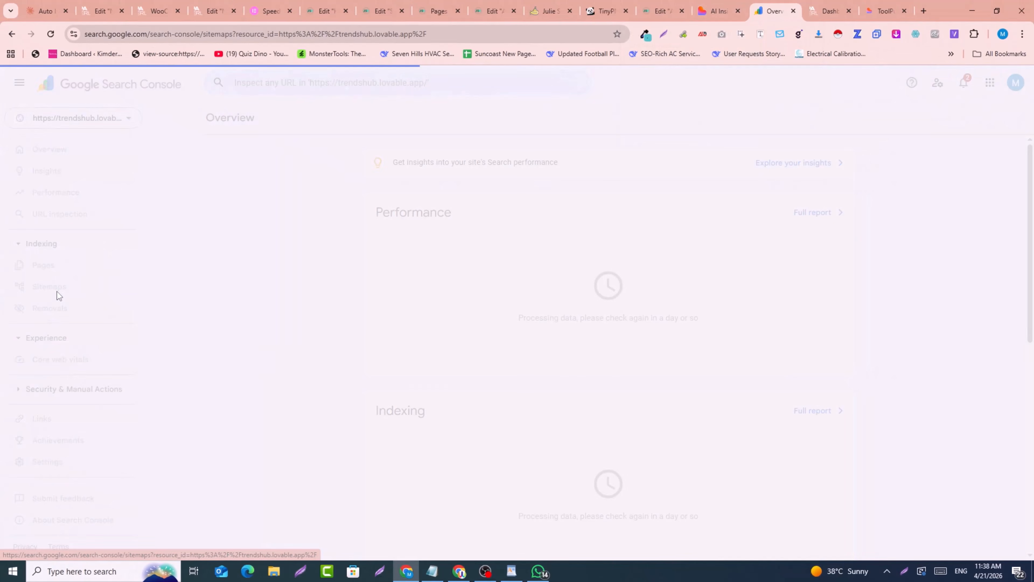
{"action": "left_click", "coordinate": [732, 5]}
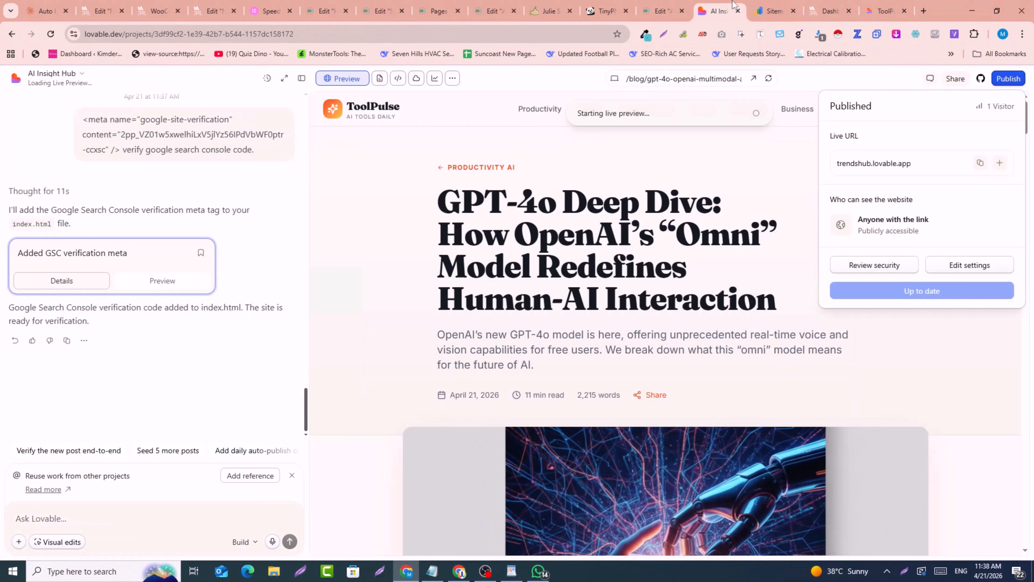
{"action": "left_click", "coordinate": [68, 517]}
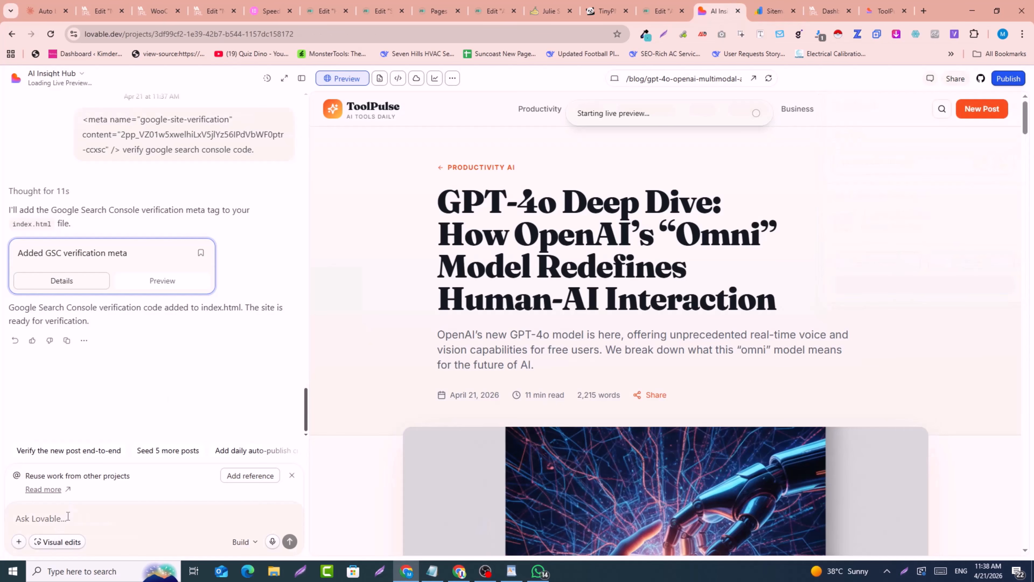
{"action": "key", "text": "ctrl+v"}
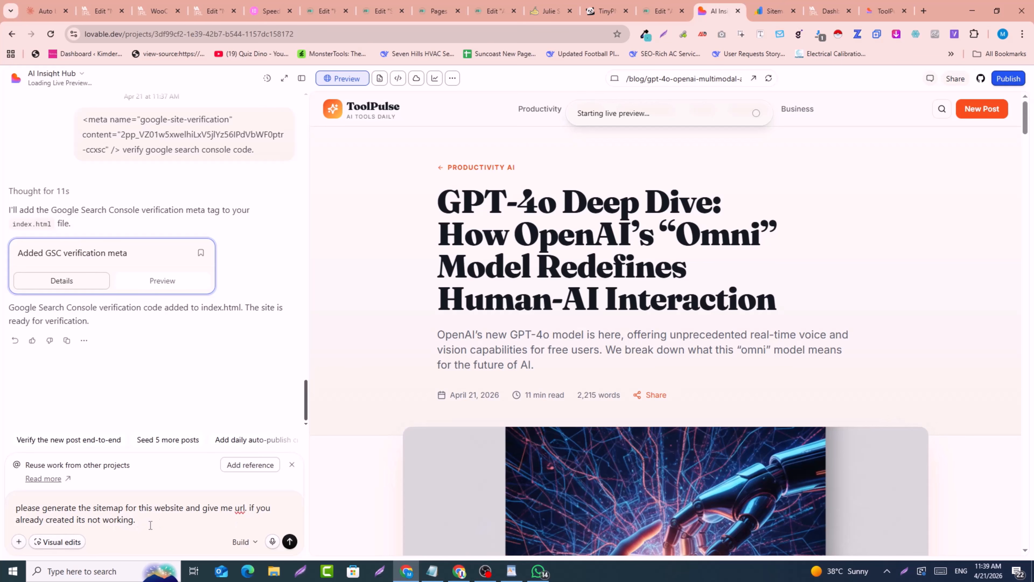
{"action": "left_click", "coordinate": [289, 542]}
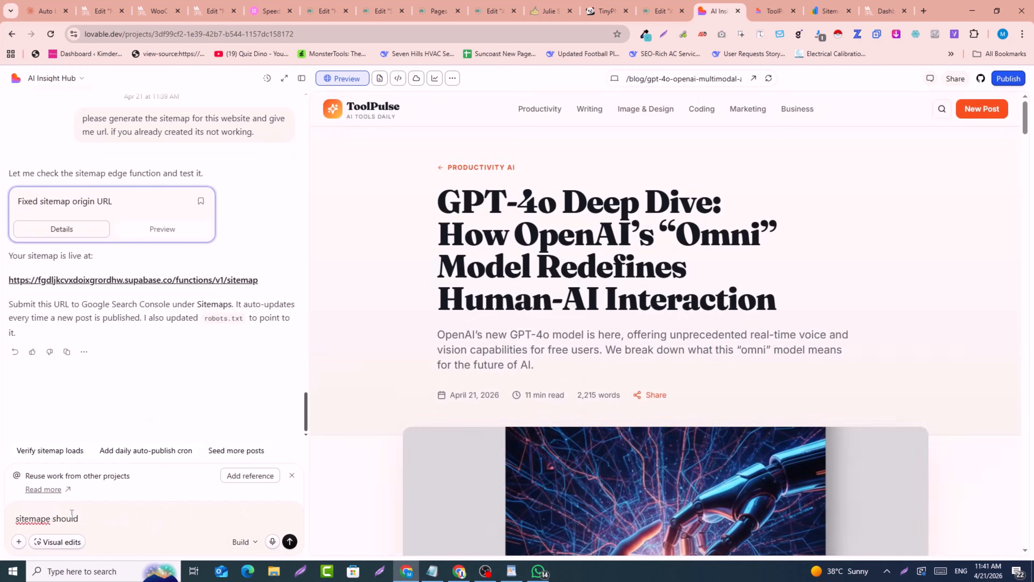
{"action": "key", "text": "BackSpace"}
{"action": "key", "text": "BackSpace"}
{"action": "key", "text": "BackSpace"}
{"action": "key", "text": "BackSpace"}
{"action": "key", "text": "BackSpace"}
{"action": "key", "text": "BackSpace"}
{"action": "key", "text": "BackSpace"}
{"action": "key", "text": "BackSpace"}
{"action": "key", "text": "BackSpace"}
{"action": "key", "text": "BackSpace"}
{"action": "key", "text": "BackSpace"}
{"action": "key", "text": "BackSpace"}
{"action": "key", "text": "BackSpace"}
{"action": "key", "text": "BackSpace"}
{"action": "scroll", "coordinate": [152, 302], "scroll_direction": "up", "scroll_amount": 1}
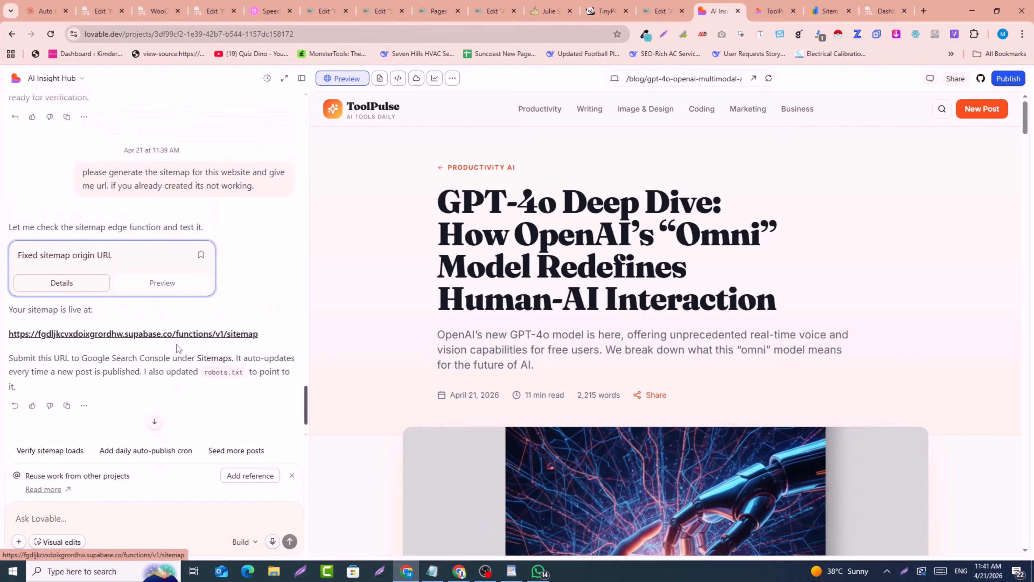
{"action": "scroll", "coordinate": [216, 435], "scroll_direction": "down", "scroll_amount": 1}
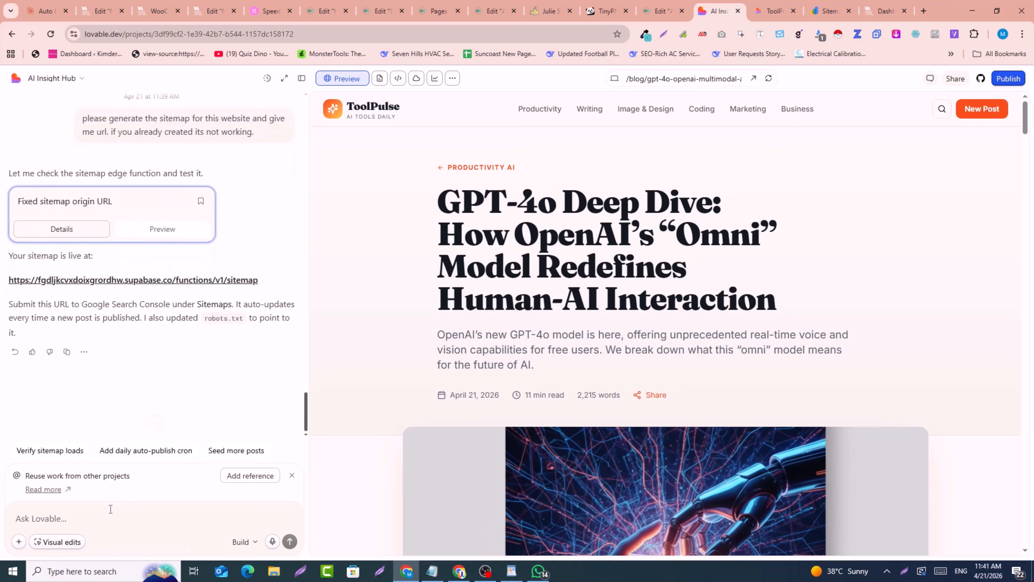
{"action": "key", "text": "ctrl+v"}
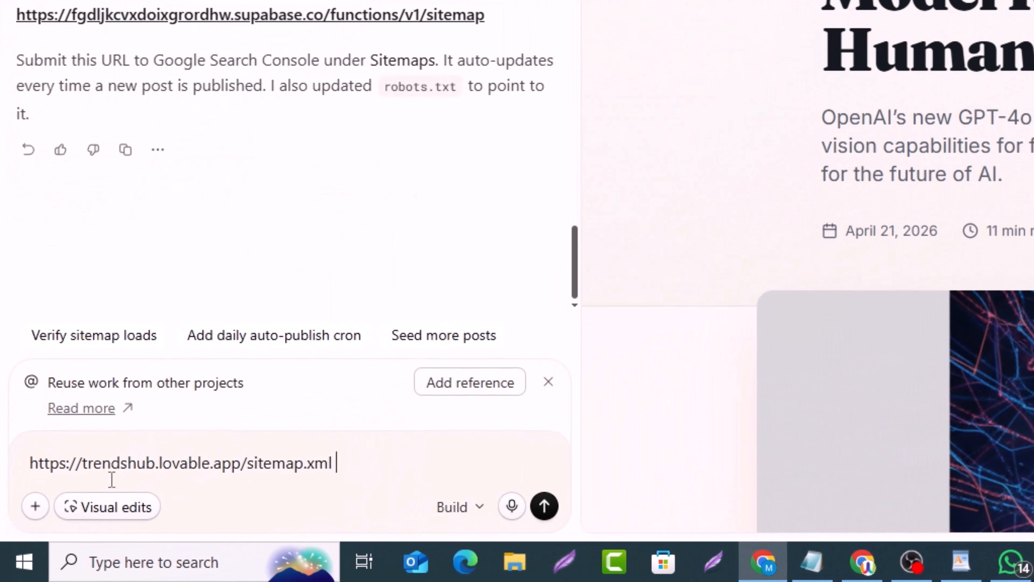
{"action": "type", "text": "sitemap should be"}
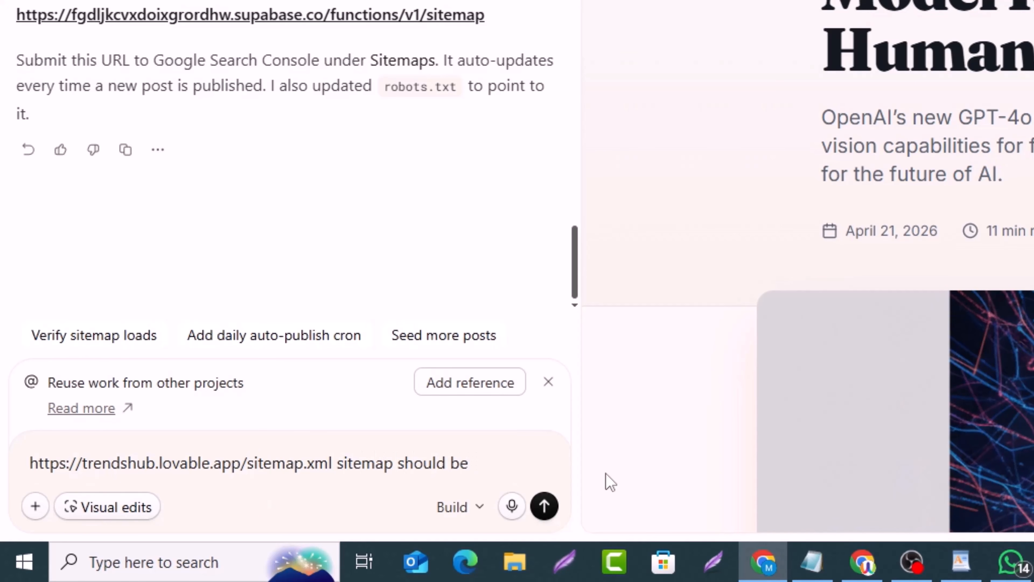
{"action": "type", "text": " appear here."}
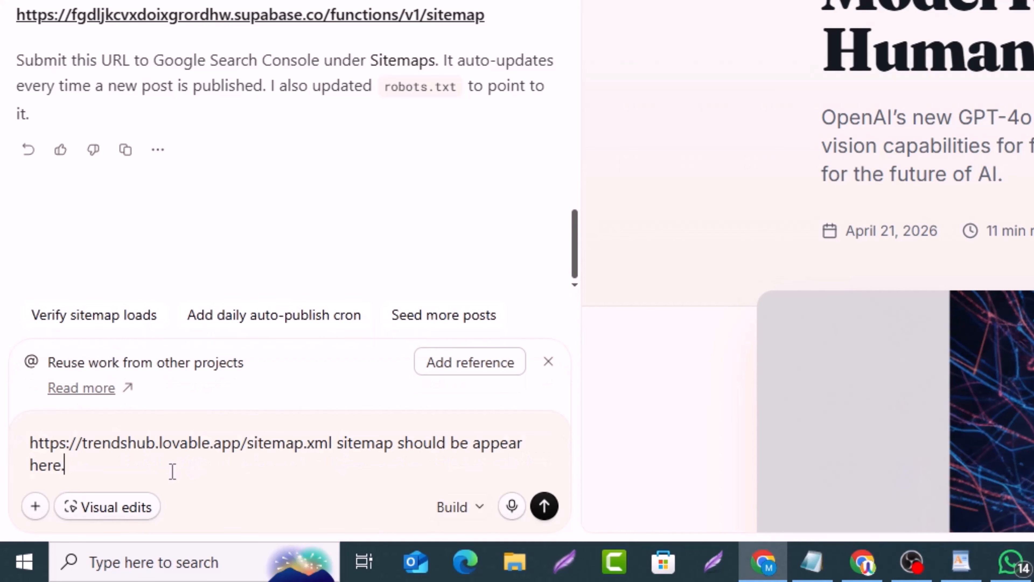
{"action": "key", "text": "Return"}
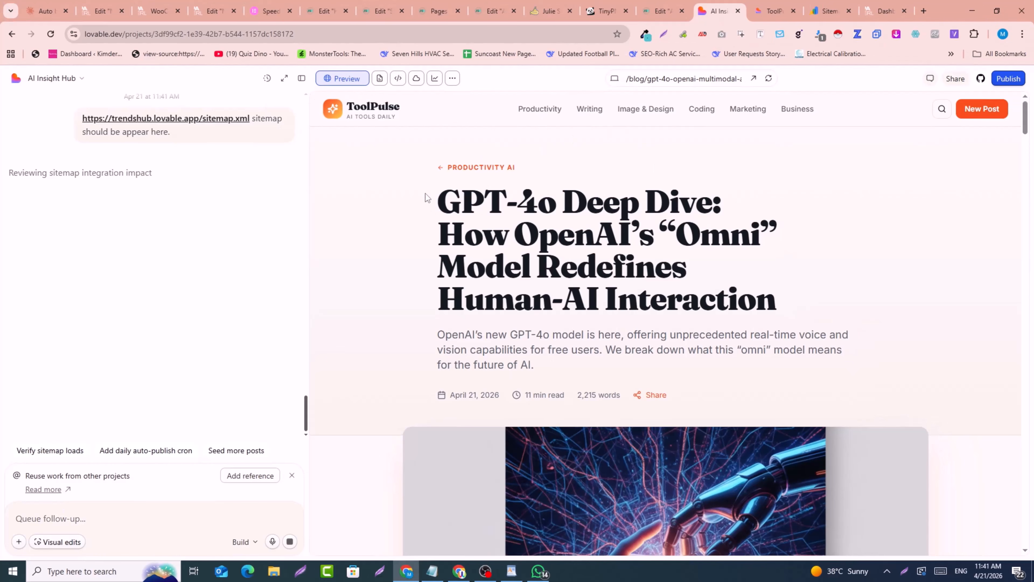
- Publish the site update in Lovable, and reload the live trendshub.lovable.app/sitemap.xml page
{"action": "scroll", "coordinate": [158, 263], "scroll_direction": "up", "scroll_amount": 5}
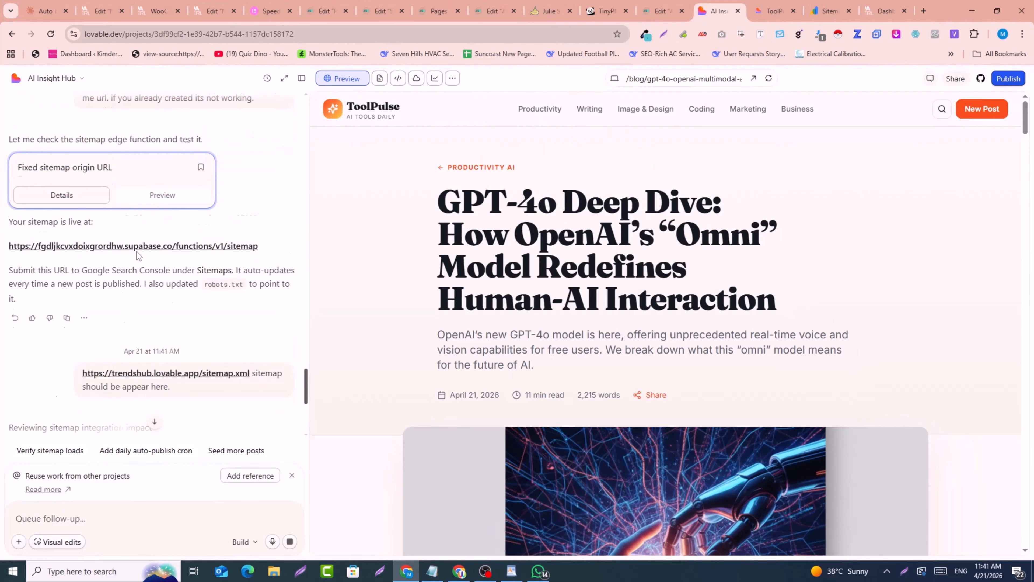
{"action": "scroll", "coordinate": [108, 267], "scroll_direction": "down", "scroll_amount": 5}
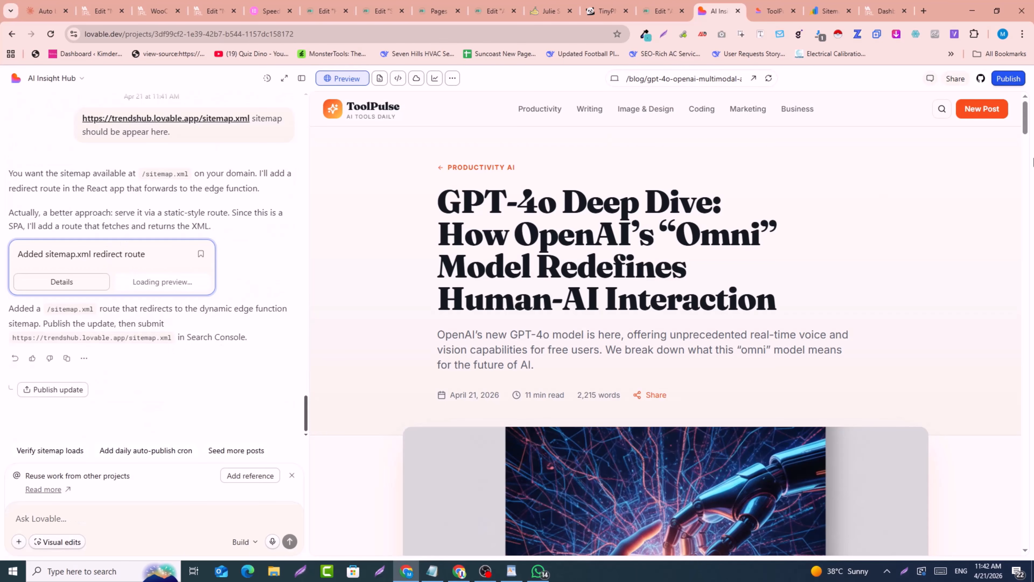
{"action": "left_click", "coordinate": [1008, 78]}
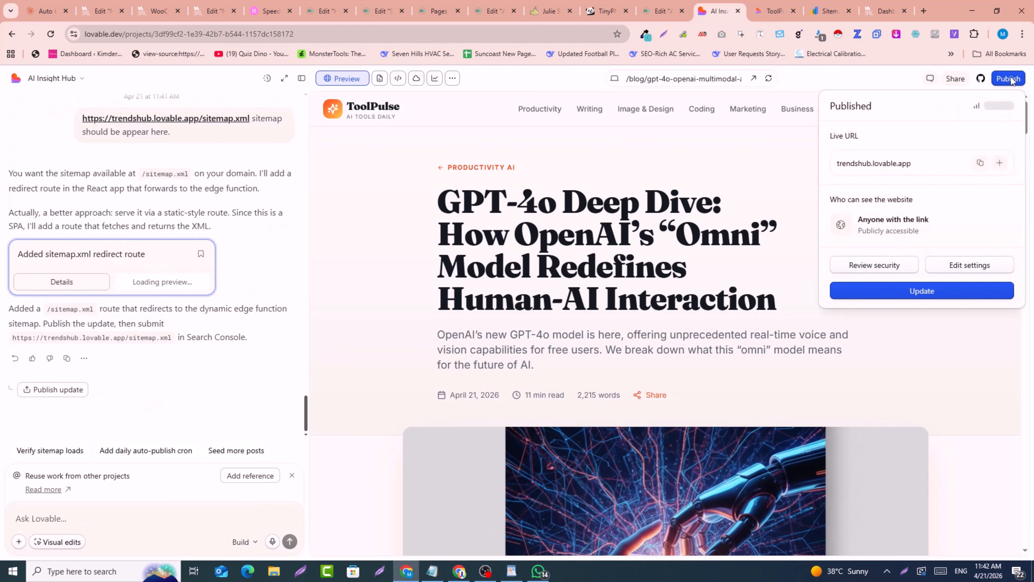
{"action": "left_click", "coordinate": [923, 296]}
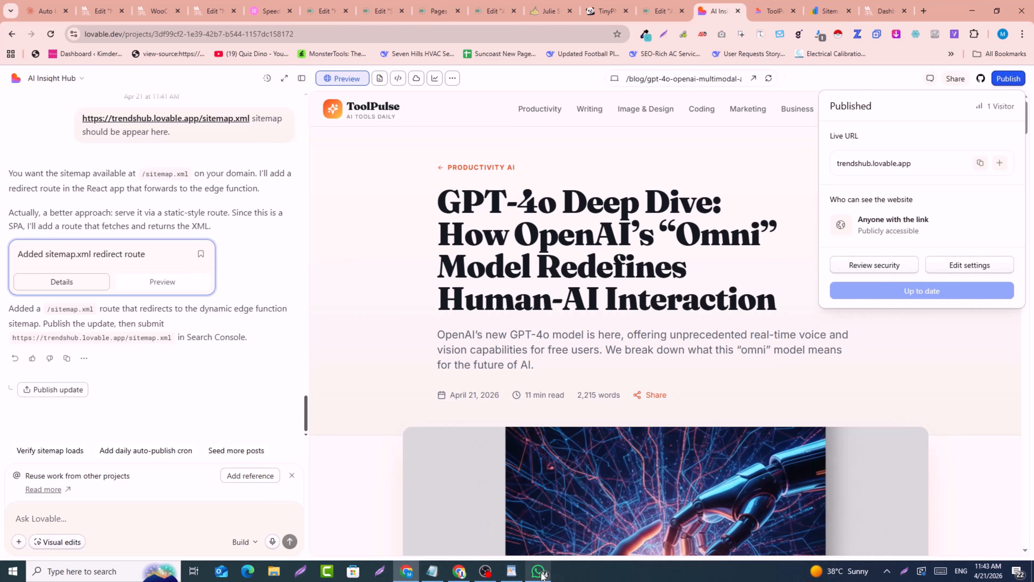
{"action": "left_click", "coordinate": [776, 4]}
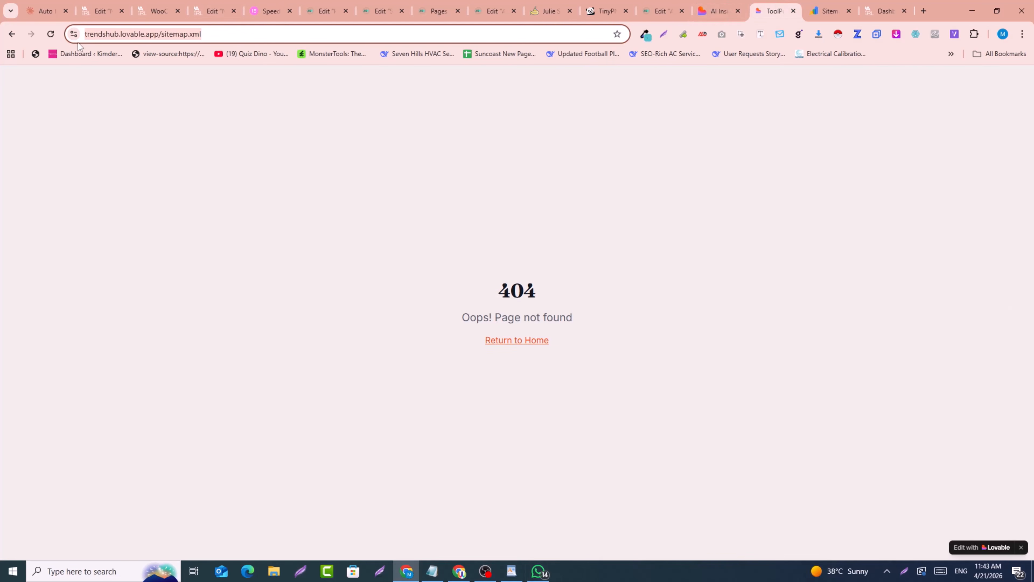
{"action": "left_click", "coordinate": [51, 34]}
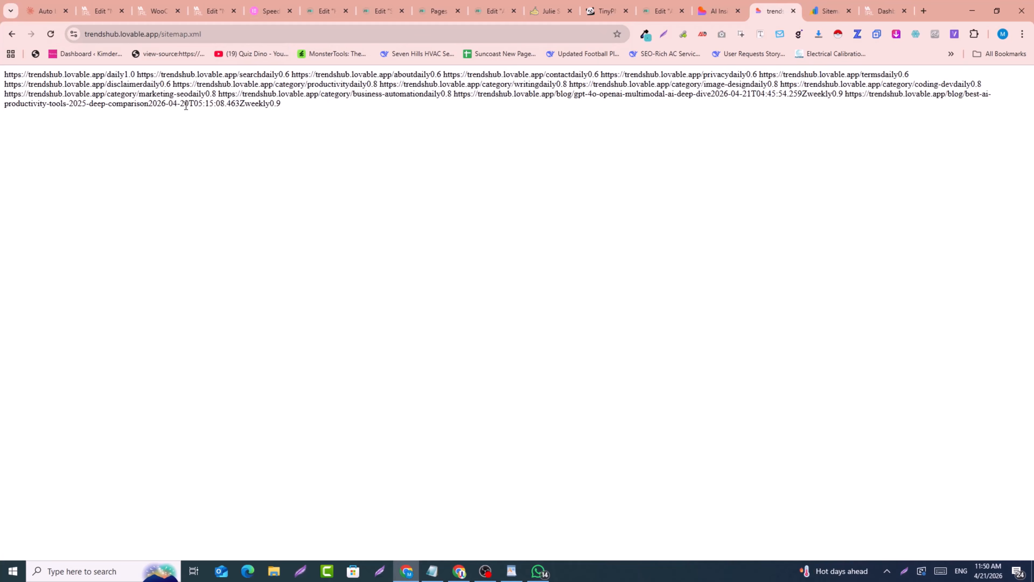
- Copy sitemap.xml from the live page's address and submit it as a new sitemap in Google Search Console
{"action": "left_click_drag", "start_coordinate": [202, 34], "coordinate": [161, 37]}
{"action": "key", "text": "ctrl+c"}
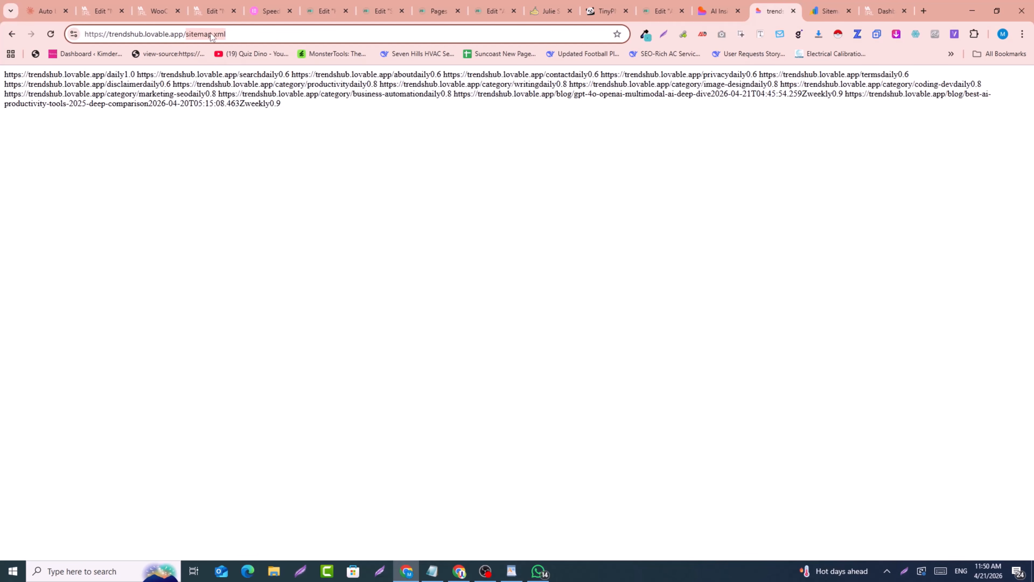
{"action": "left_click", "coordinate": [830, 11]}
{"action": "left_click", "coordinate": [548, 192]}
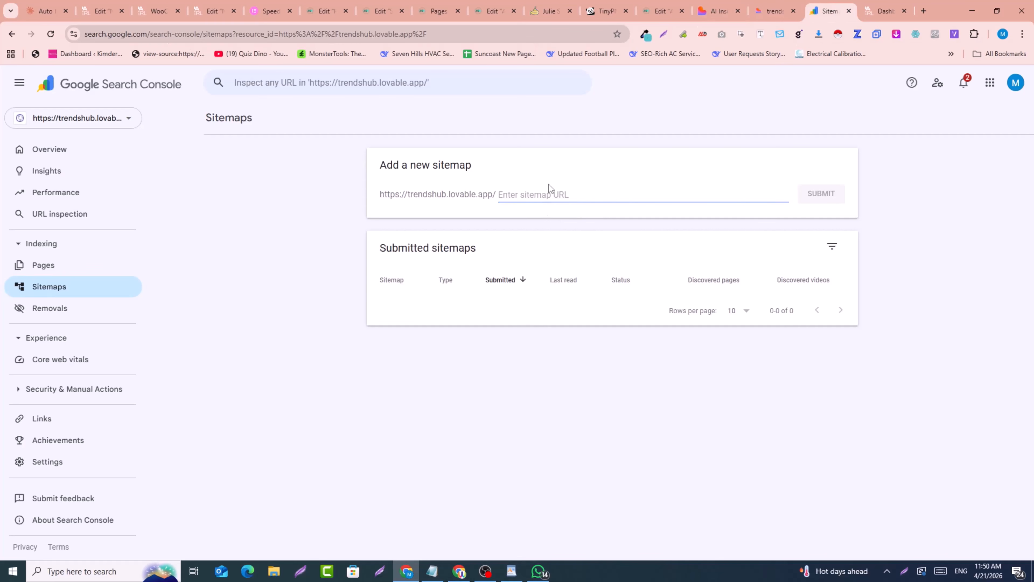
{"action": "key", "text": "ctrl+v"}
{"action": "left_click", "coordinate": [808, 196]}
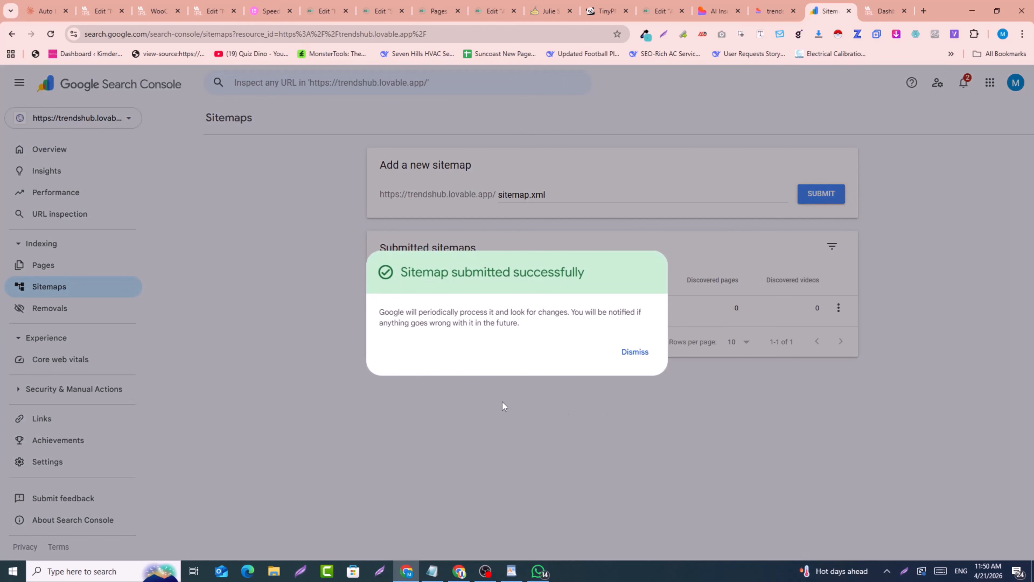
{"action": "left_click", "coordinate": [634, 353]}
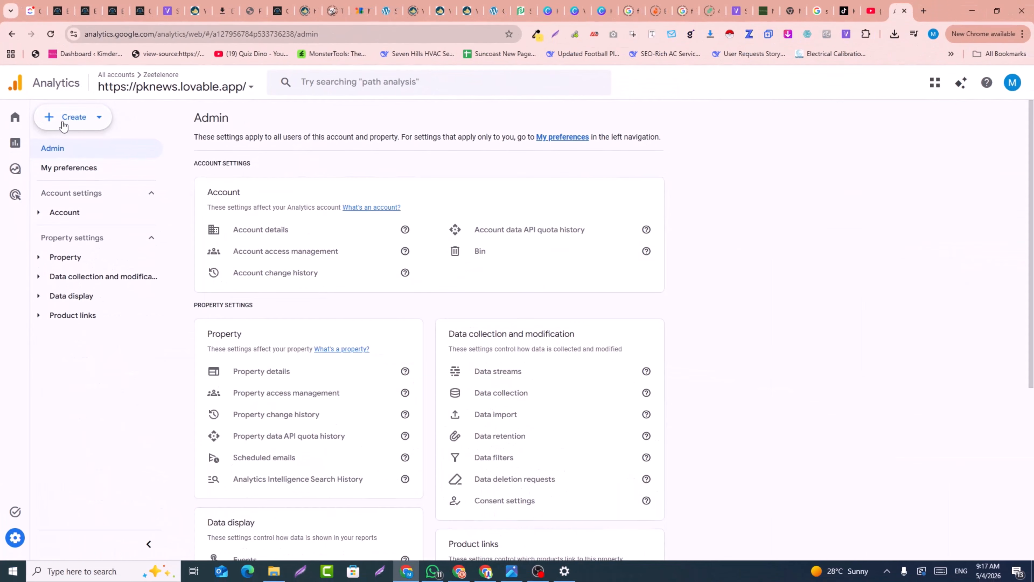
- In Google Analytics, start a new property named "Lovaable" and continue to the business details
{"action": "left_click", "coordinate": [62, 123]}
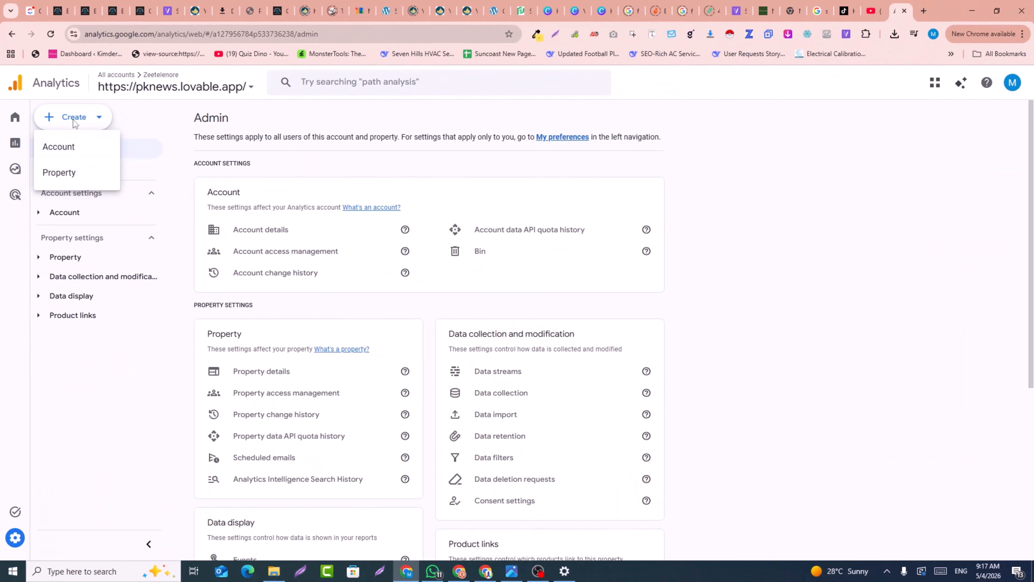
{"action": "left_click", "coordinate": [61, 175]}
{"action": "left_click", "coordinate": [420, 315]}
{"action": "type", "text": "Lovable"}
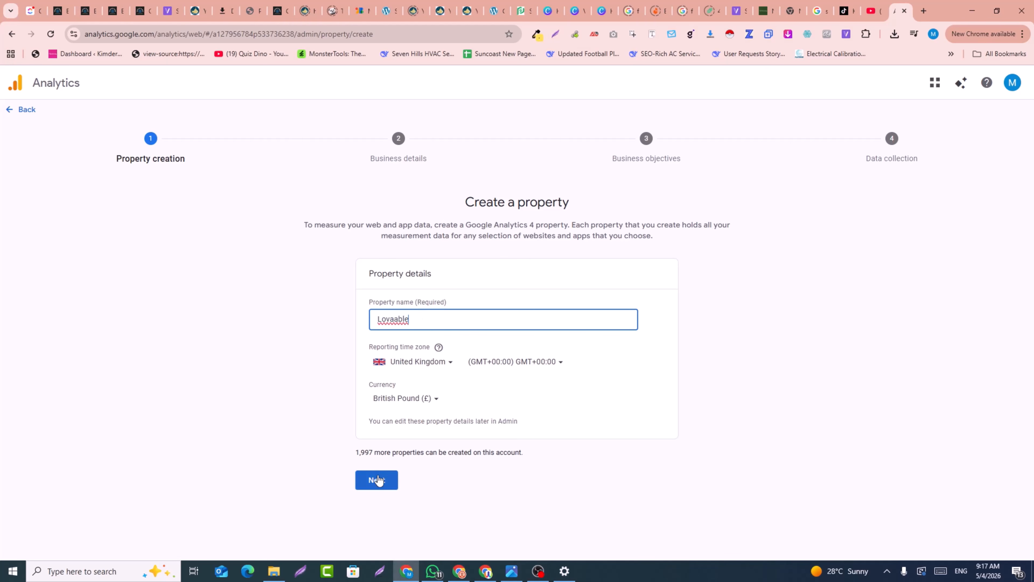
{"action": "left_click", "coordinate": [376, 480]}
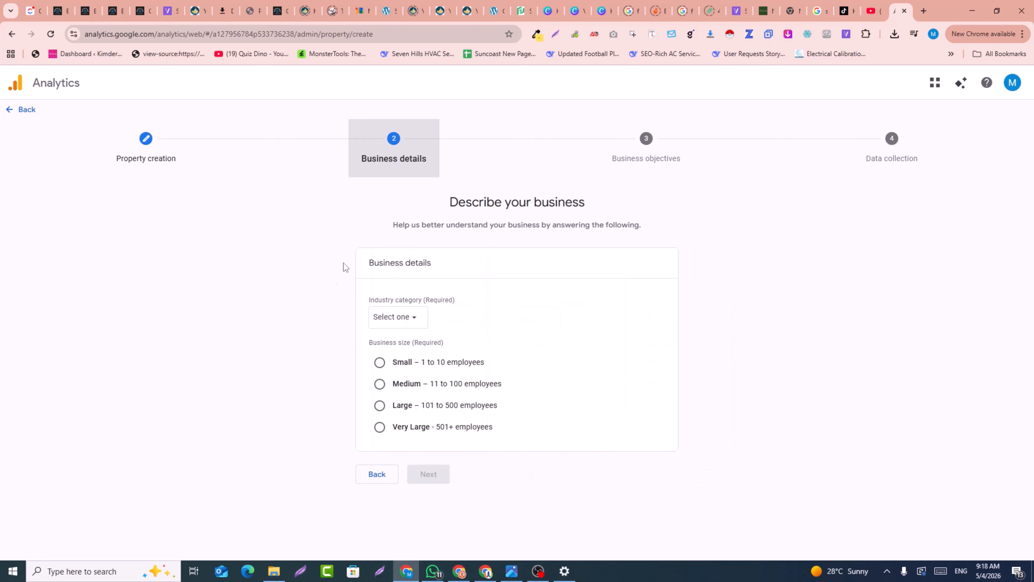
- Set the property's industry category to News and its business size to Small, and continue to the business objectives
{"action": "left_click", "coordinate": [402, 317]}
{"action": "left_click", "coordinate": [402, 317]}
{"action": "left_click", "coordinate": [423, 321]}
{"action": "type", "text": "news"}
{"action": "left_click", "coordinate": [423, 366]}
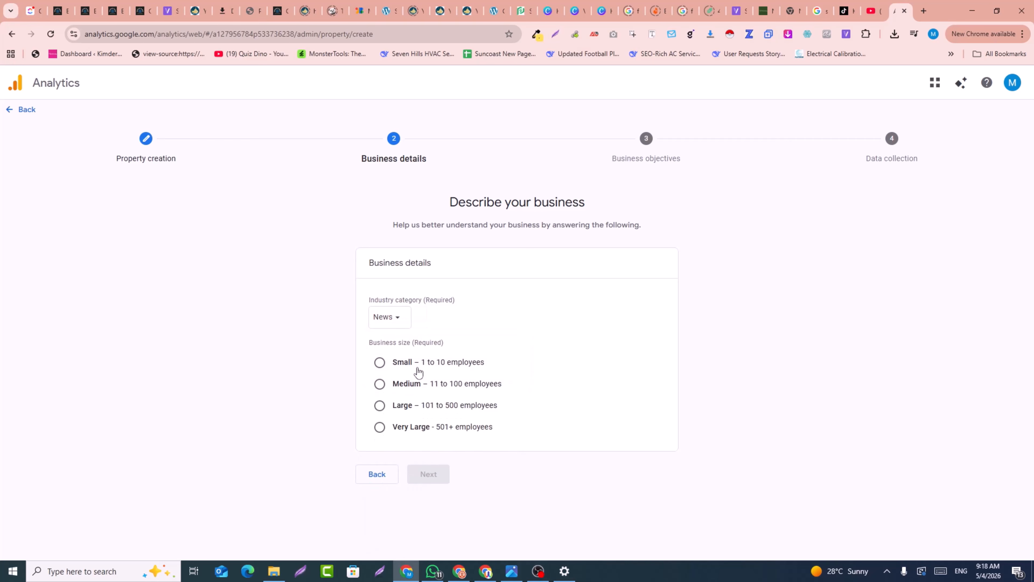
{"action": "left_click", "coordinate": [379, 362]}
{"action": "left_click", "coordinate": [432, 476]}
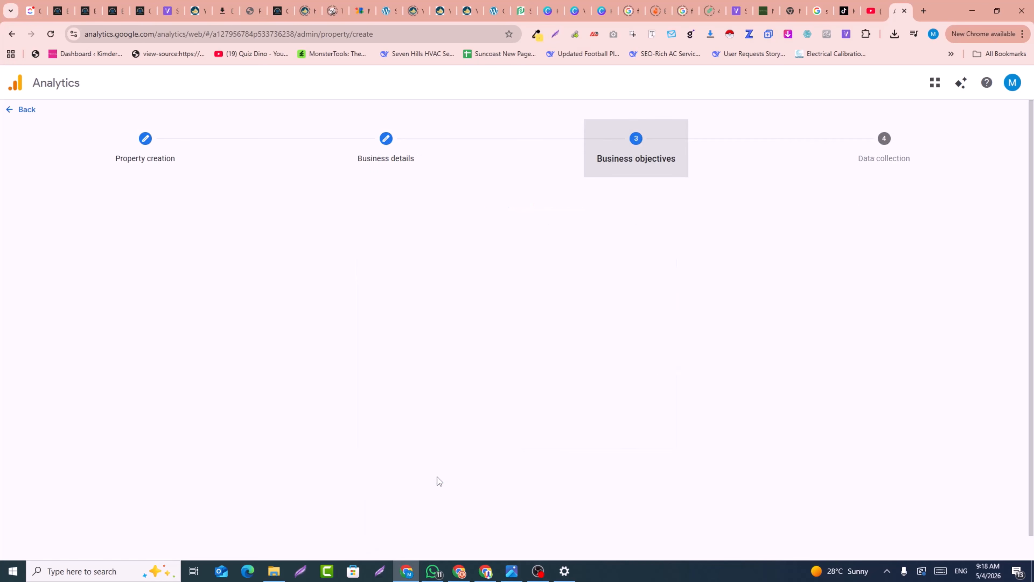
- Choose Other business objectives as the only objective and create the property
{"action": "scroll", "coordinate": [386, 277], "scroll_direction": "down", "scroll_amount": 1}
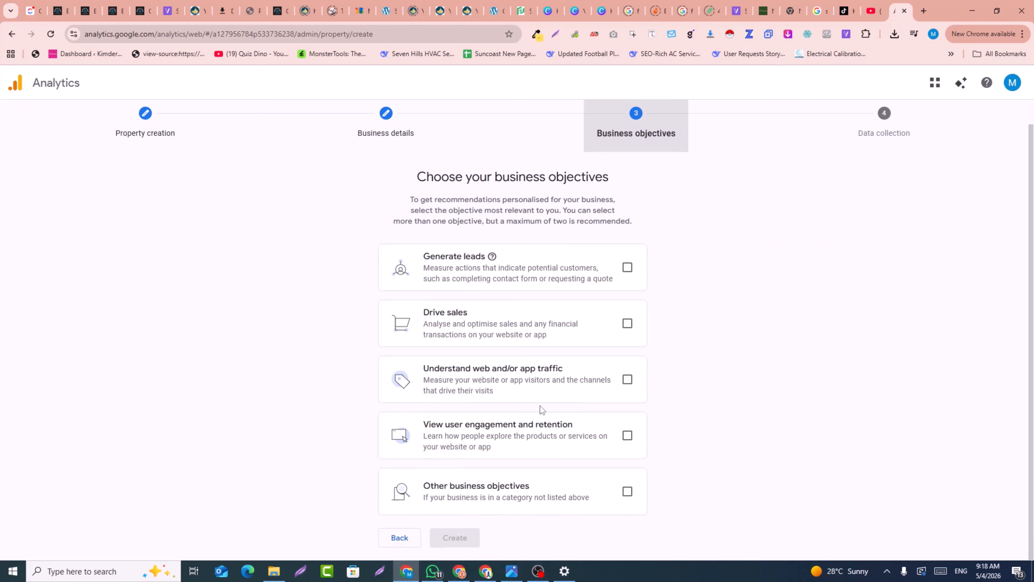
{"action": "left_click", "coordinate": [627, 435]}
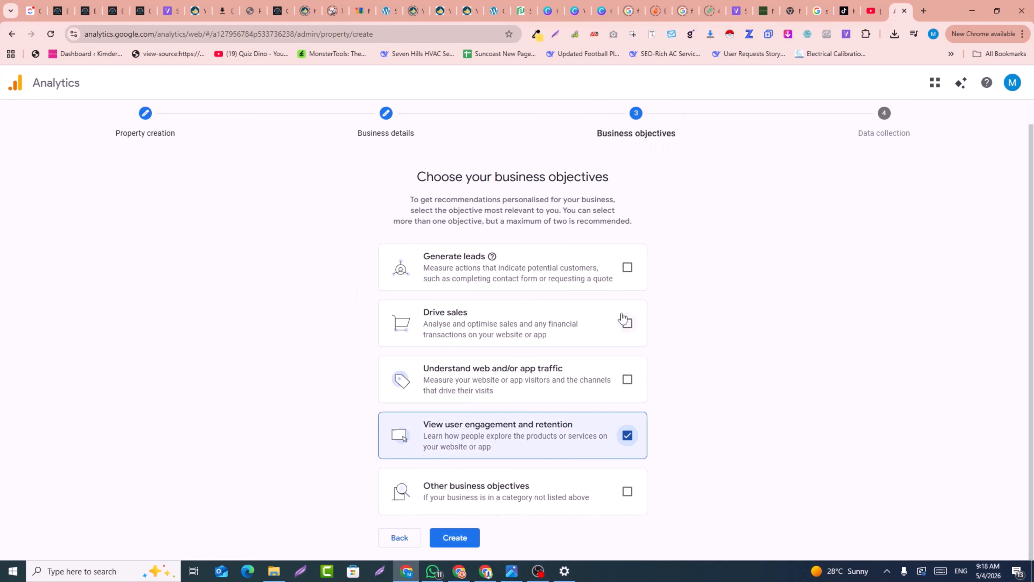
{"action": "left_click", "coordinate": [628, 491]}
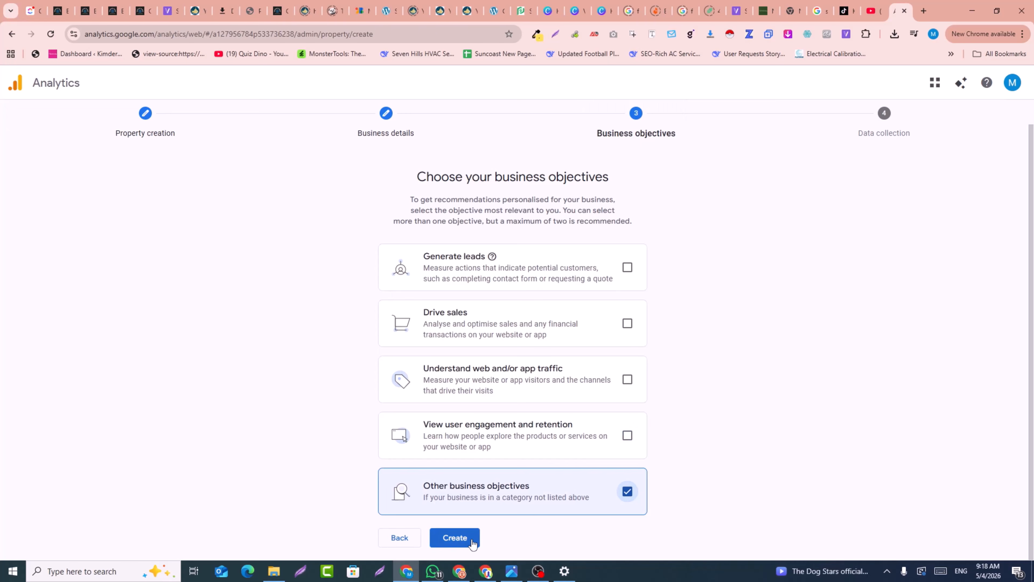
{"action": "left_click", "coordinate": [463, 541]}
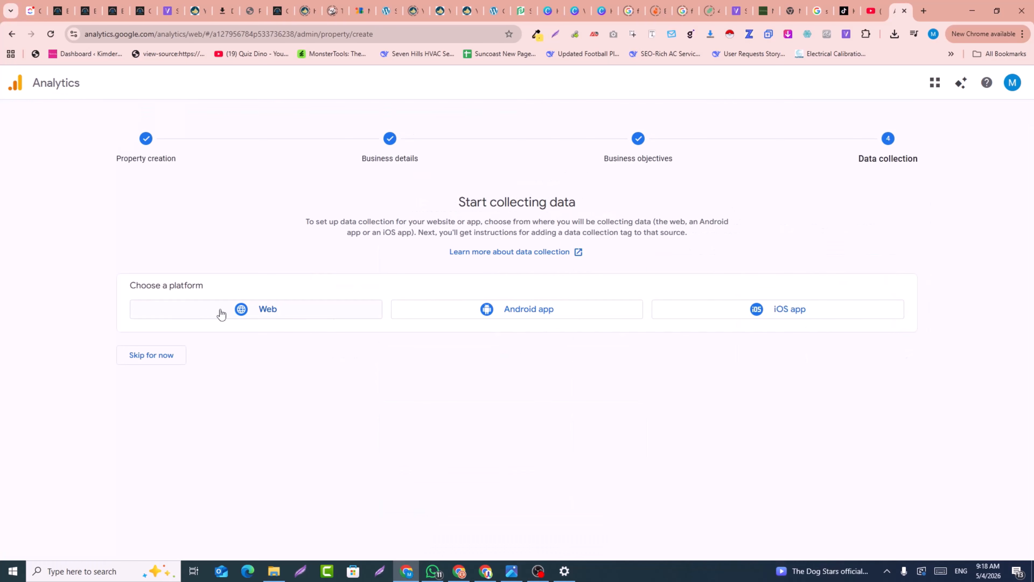
{"action": "left_click", "coordinate": [204, 313]}
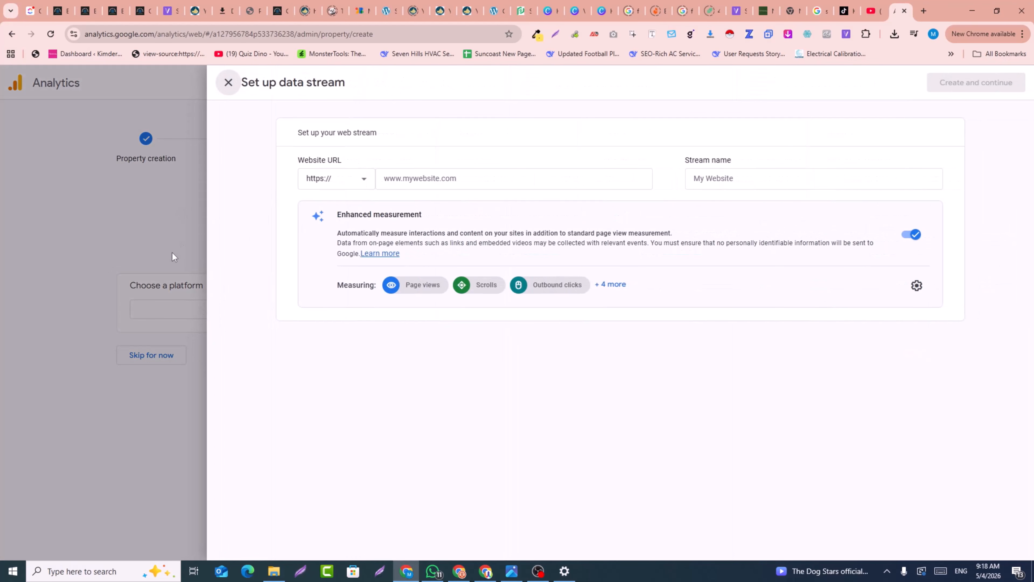
{"action": "left_click", "coordinate": [455, 178]}
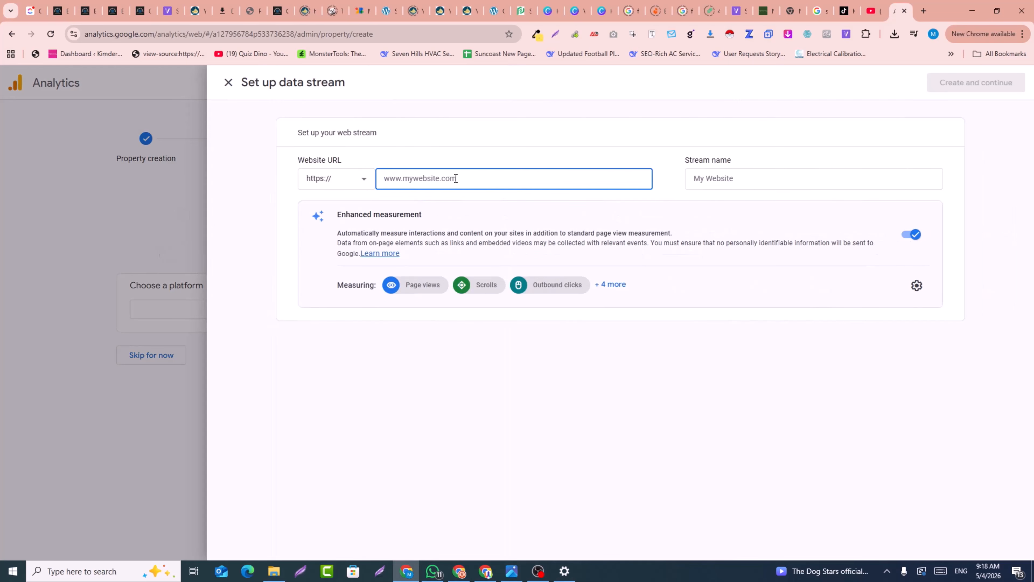
{"action": "left_click", "coordinate": [930, 14]}
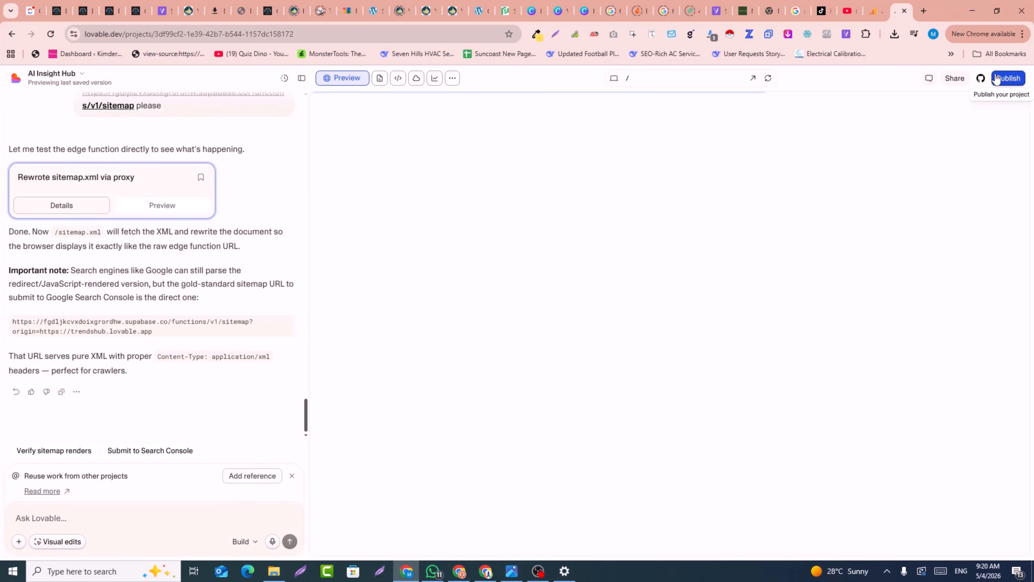
{"action": "left_click", "coordinate": [996, 77]}
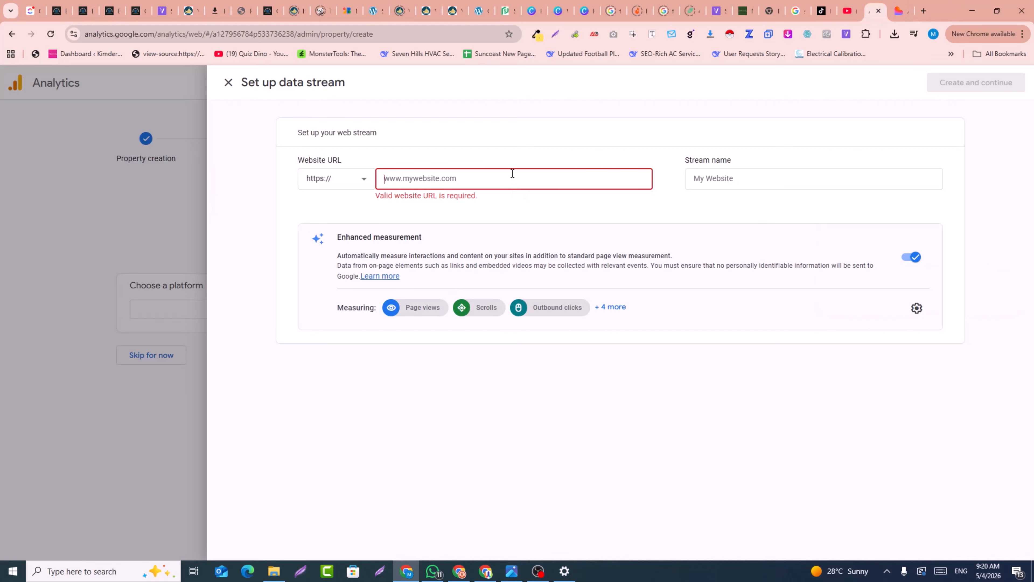
{"action": "type", "text": "https://trendshub.lovable.app"}
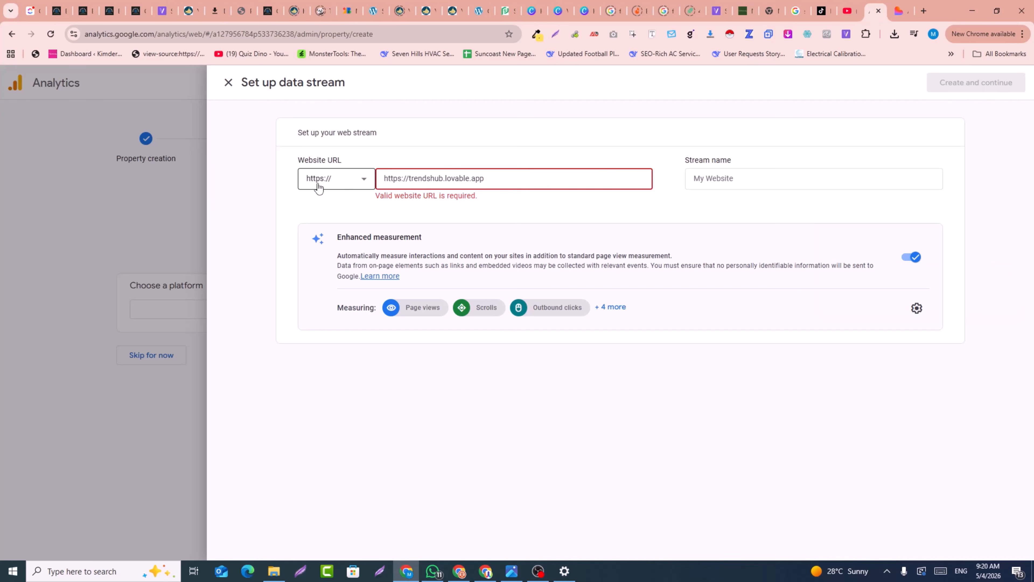
{"action": "left_click_drag", "start_coordinate": [409, 178], "coordinate": [371, 182]}
{"action": "key", "text": "BackSpace"}
- Name the data stream "Trends Hub" and create it to get its Google tag setup
{"action": "left_click", "coordinate": [778, 180]}
{"action": "type", "text": "RT"}
{"action": "key", "text": "BackSpace"}
{"action": "type", "text": "Trends Hub"}
{"action": "left_click", "coordinate": [951, 88]}
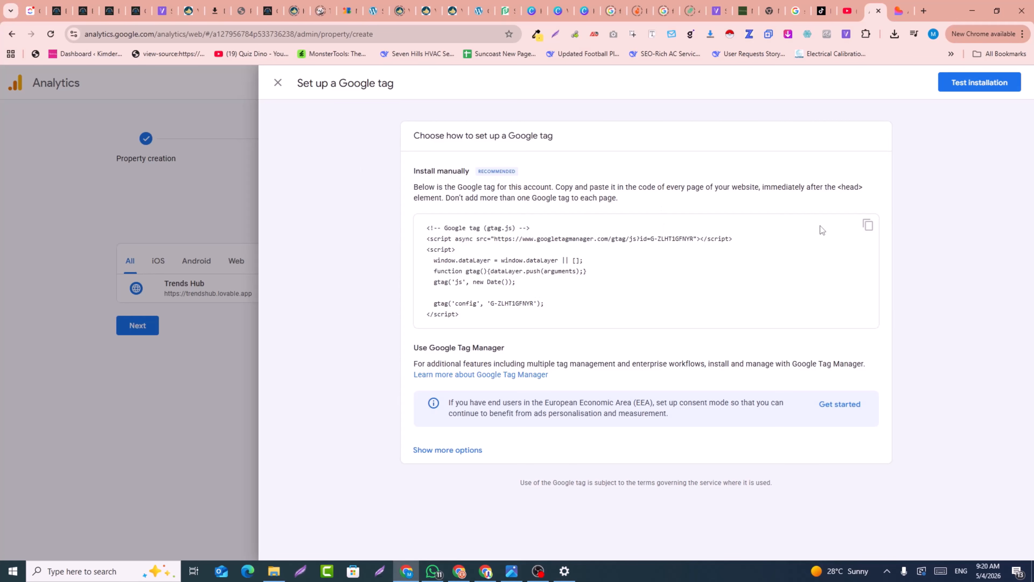
- Copy the Google tag and send it in Lovable with the request "Paste this code into head section of website for google analytics"
{"action": "left_click", "coordinate": [867, 226]}
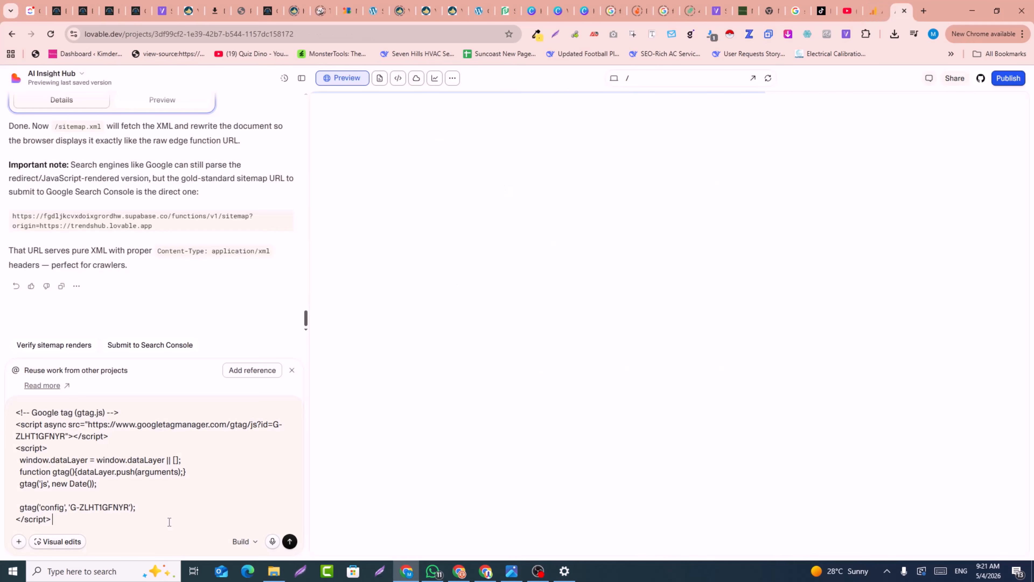
{"action": "key", "text": "shift+Return"}
{"action": "key", "text": "shift+Return"}
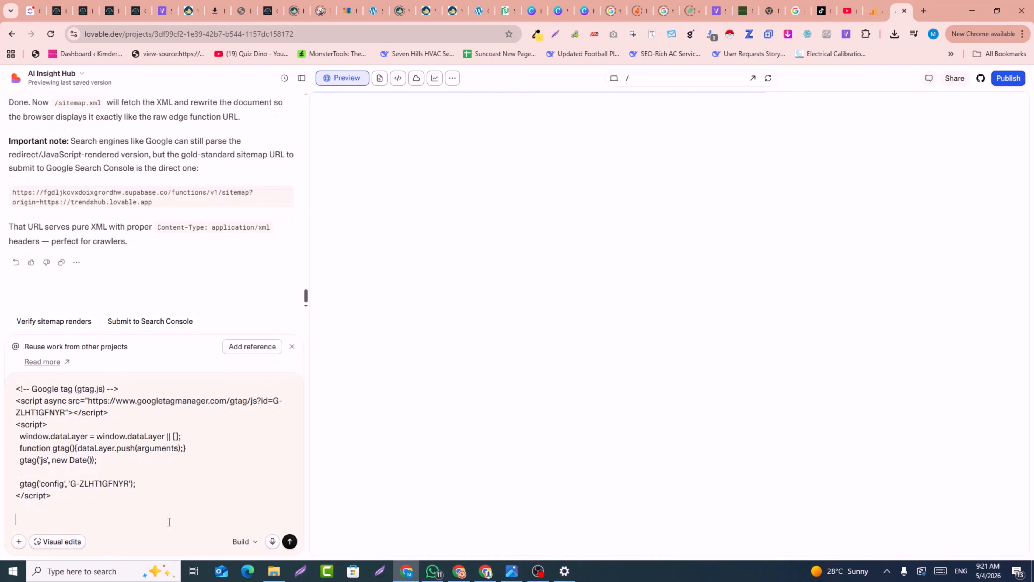
{"action": "type", "text": "Paste this code into "}
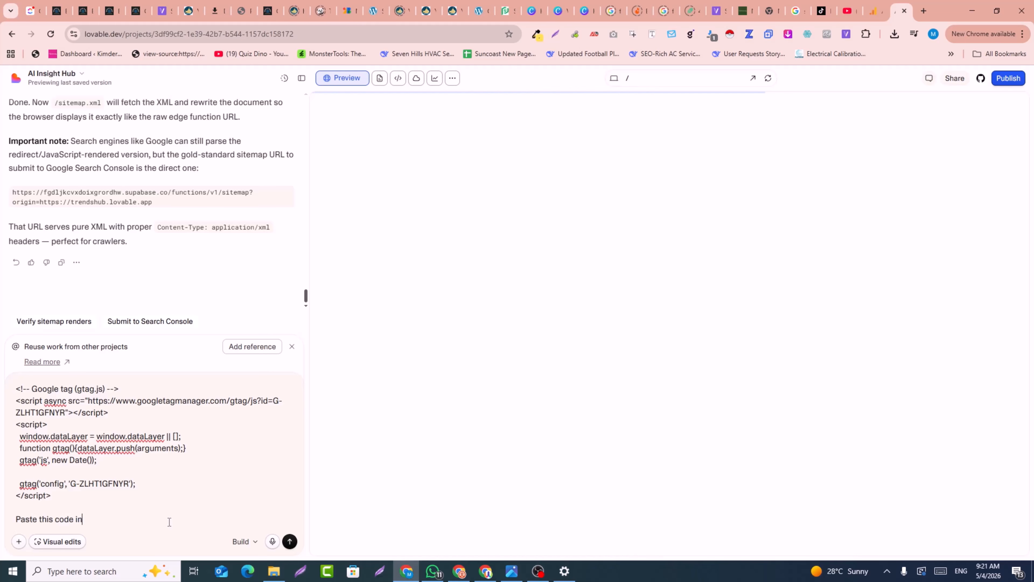
{"action": "type", "text": "head sect"}
{"action": "type", "text": "ion of website for google analytics"}
{"action": "key", "text": "Return"}
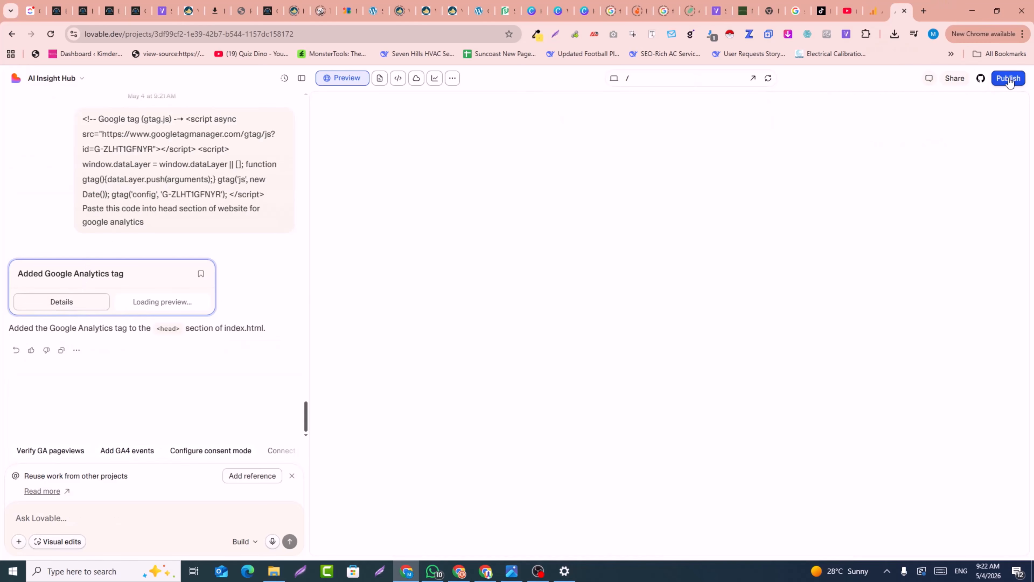
- Publish the site update in Lovable, and test and confirm the Google tag setup in Google Analytics
{"action": "left_click", "coordinate": [1018, 79]}
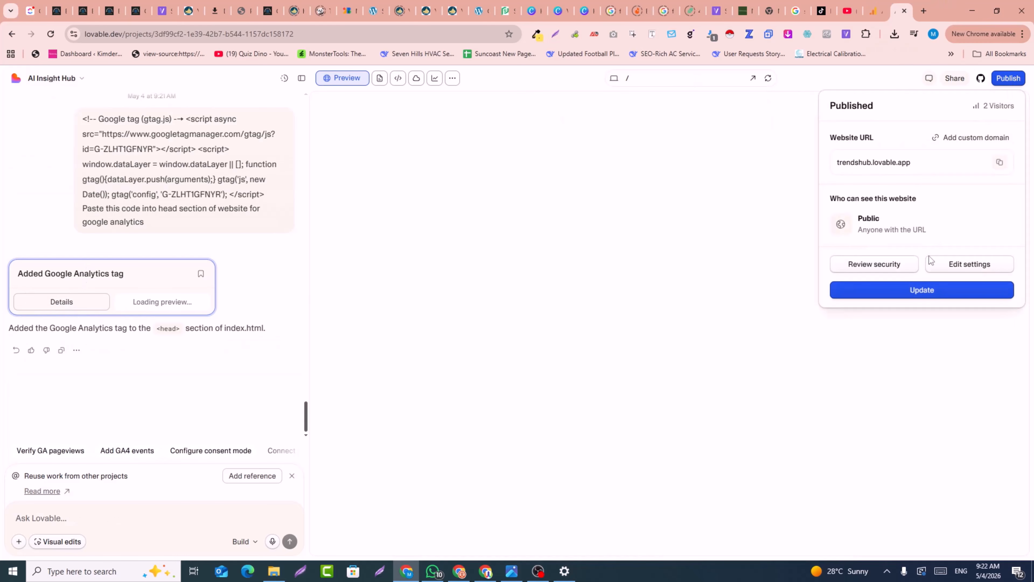
{"action": "left_click", "coordinate": [921, 291]}
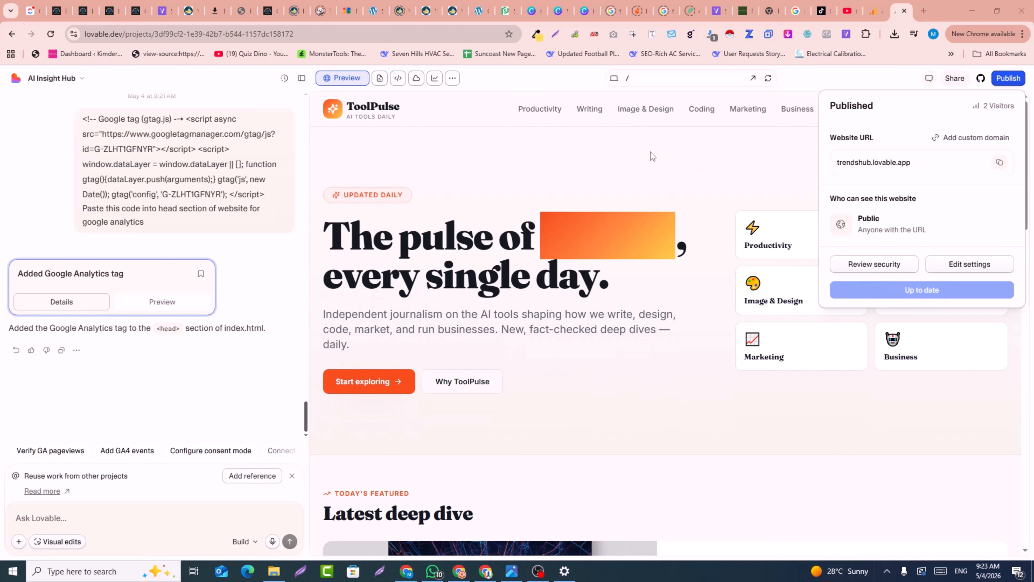
{"action": "left_click", "coordinate": [871, 7]}
{"action": "left_click", "coordinate": [963, 84]}
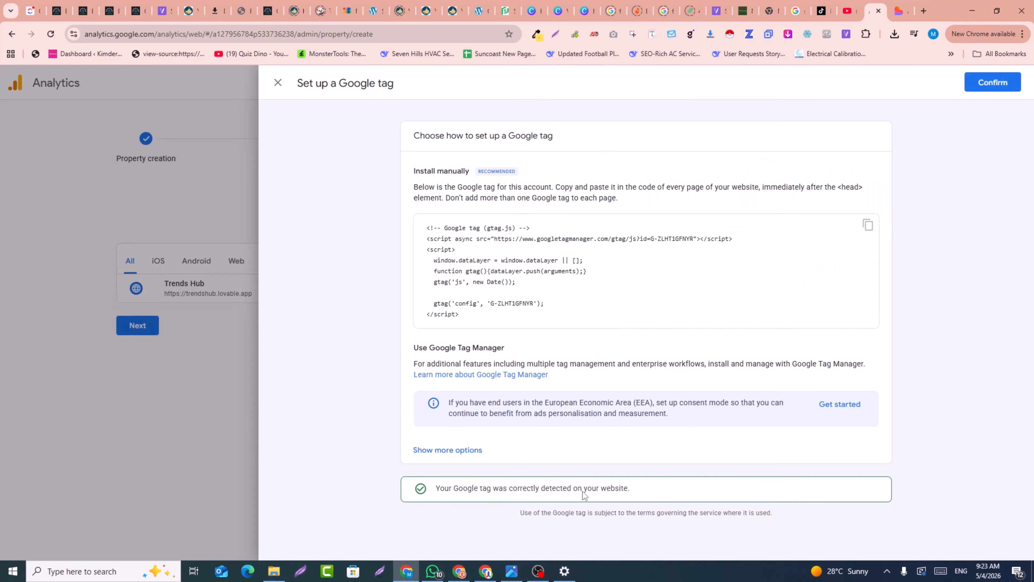
{"action": "left_click", "coordinate": [990, 84]}
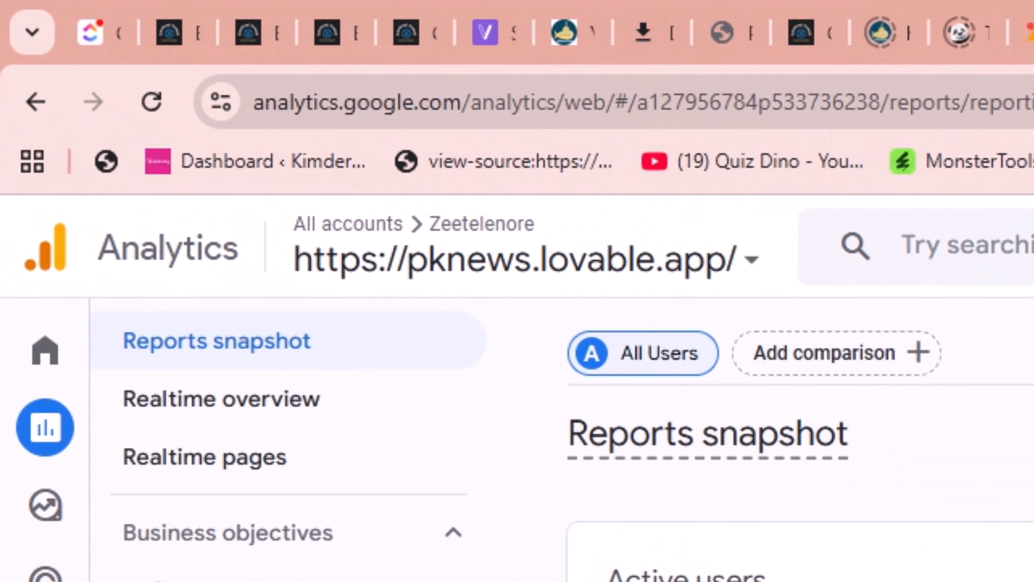
- Switch Google Analytics from the pknews property to the Lovaable property and dismiss the leads report tour
{"action": "left_click_drag", "start_coordinate": [261, 115], "coordinate": [497, 118]}
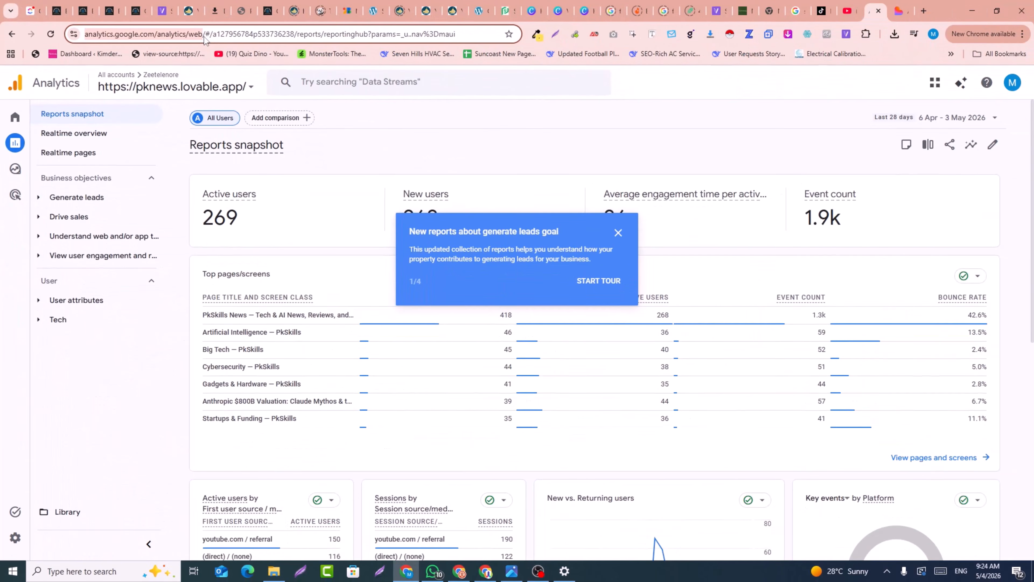
{"action": "left_click", "coordinate": [654, 240]}
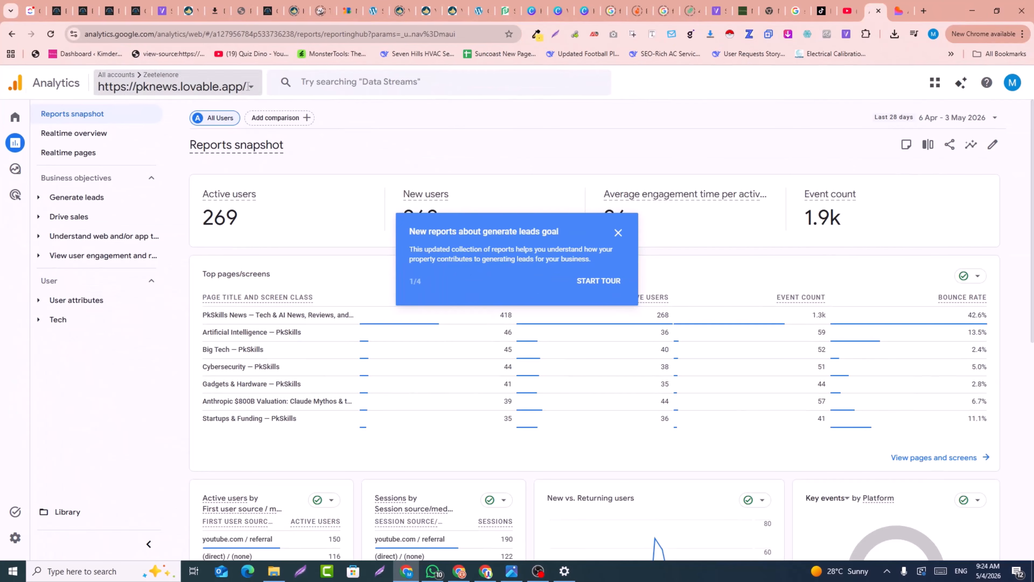
{"action": "left_click", "coordinate": [248, 92]}
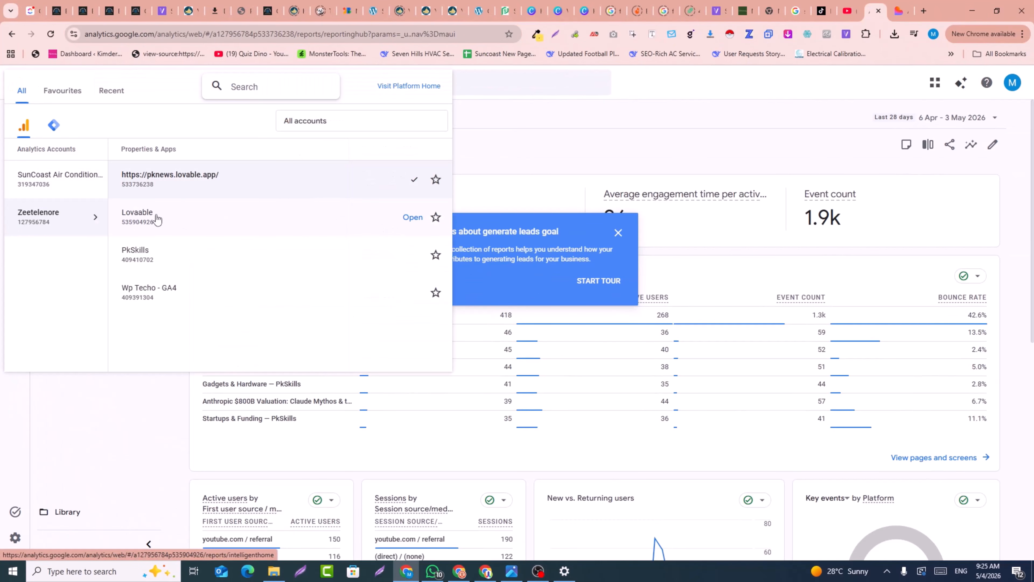
{"action": "left_click", "coordinate": [181, 224]}
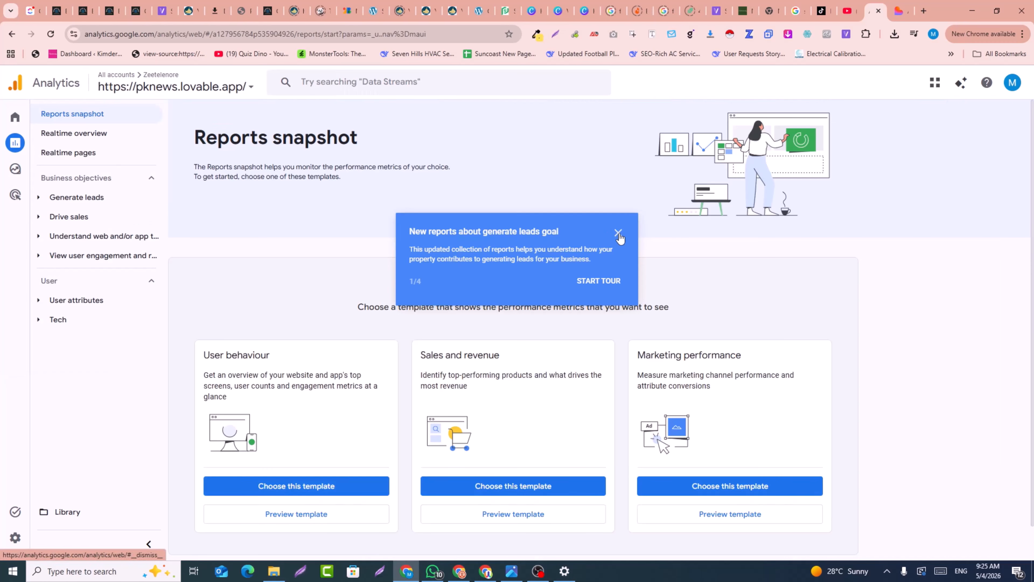
{"action": "left_click", "coordinate": [618, 233]}
- Check the Realtime overview of the Lovaable property for active users
{"action": "scroll", "coordinate": [362, 254], "scroll_direction": "down", "scroll_amount": 1}
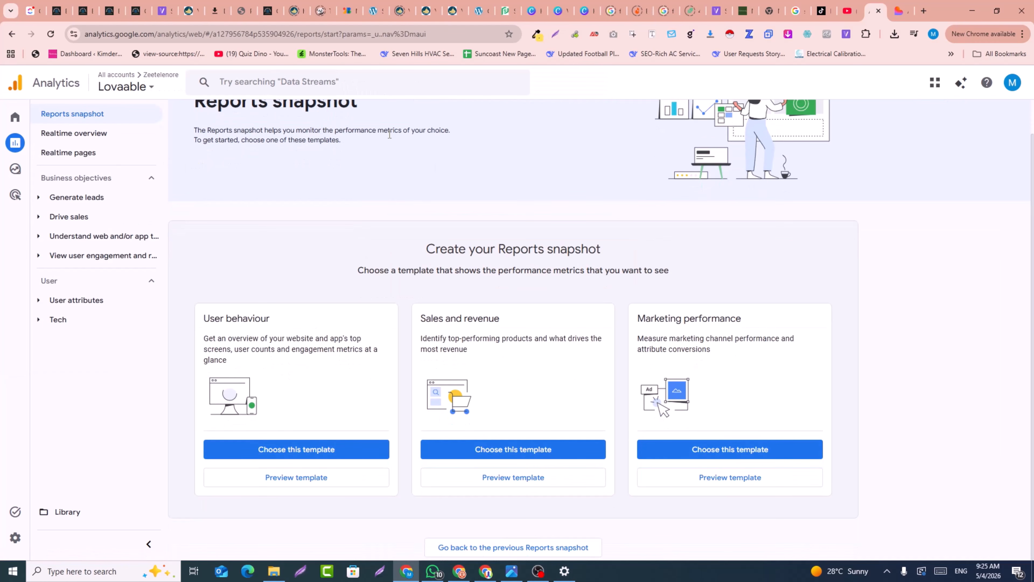
{"action": "scroll", "coordinate": [389, 134], "scroll_direction": "up", "scroll_amount": 1}
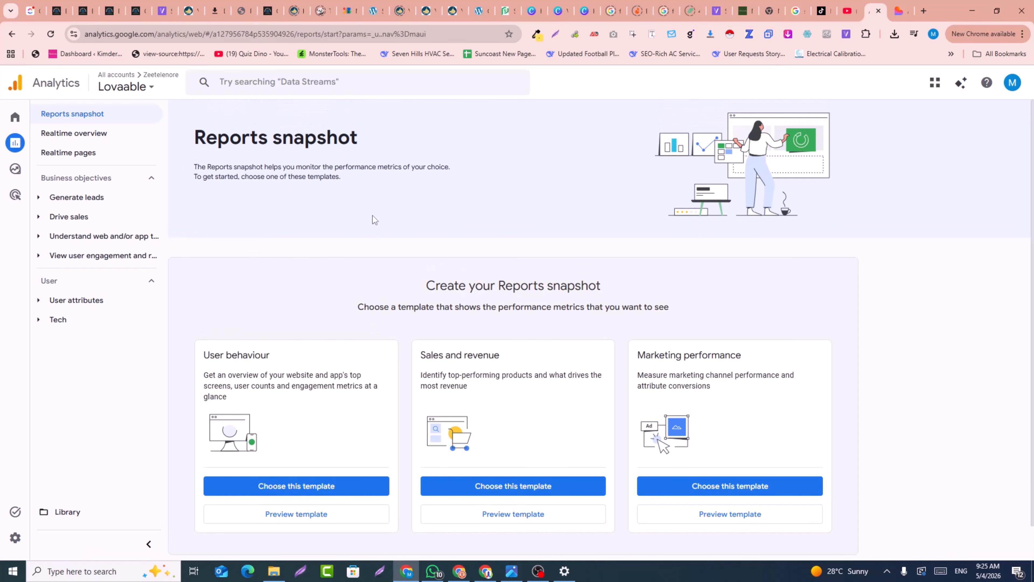
{"action": "left_click", "coordinate": [59, 138]}
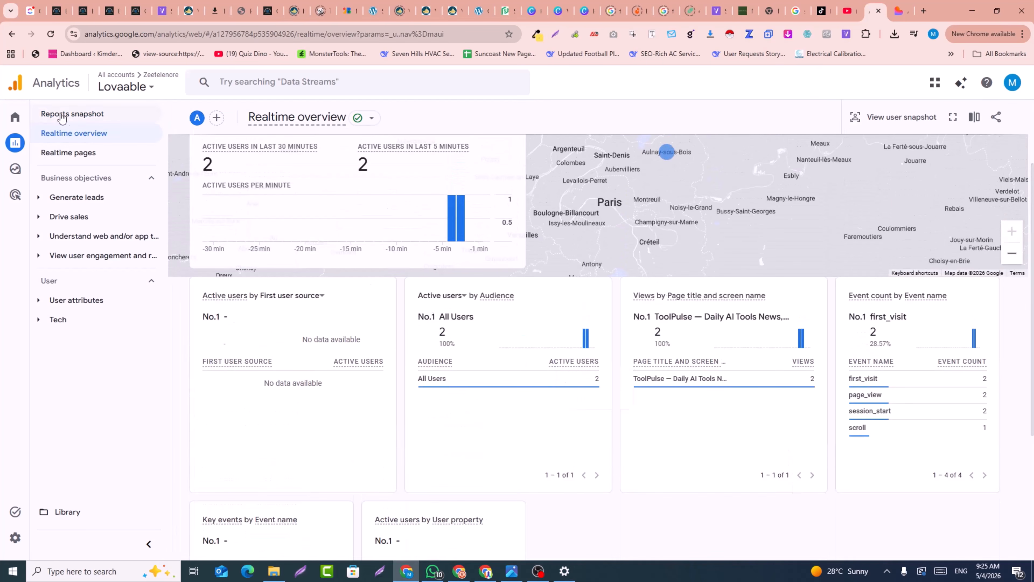
{"action": "scroll", "coordinate": [746, 330], "scroll_direction": "up", "scroll_amount": 3}
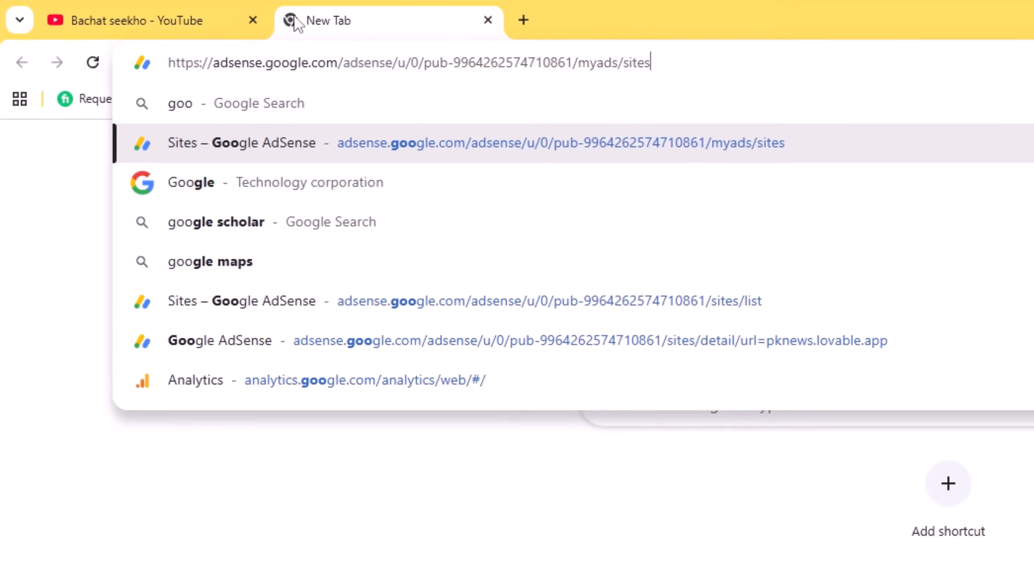
{"action": "key", "text": "Return"}
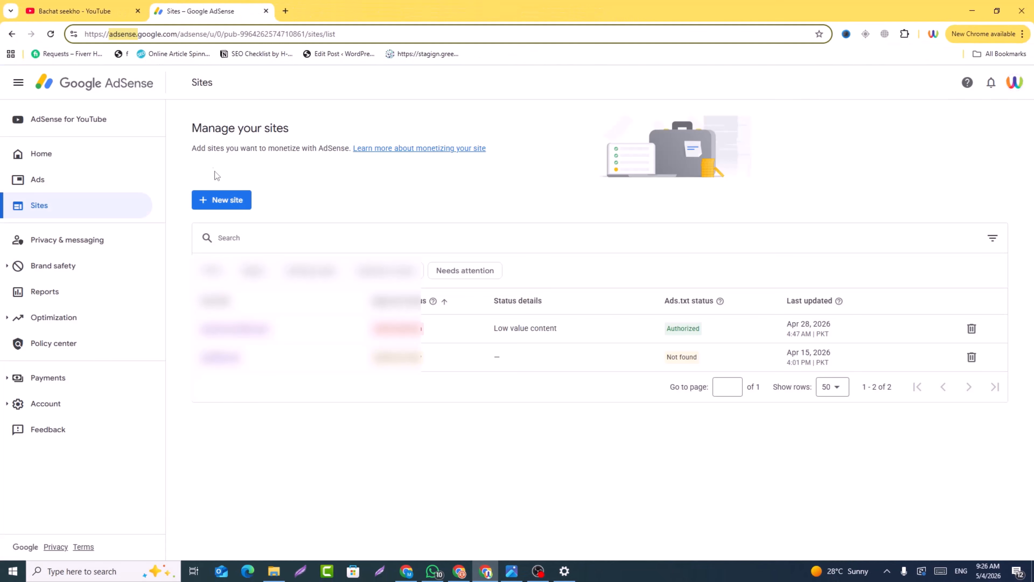
{"action": "left_click", "coordinate": [227, 201]}
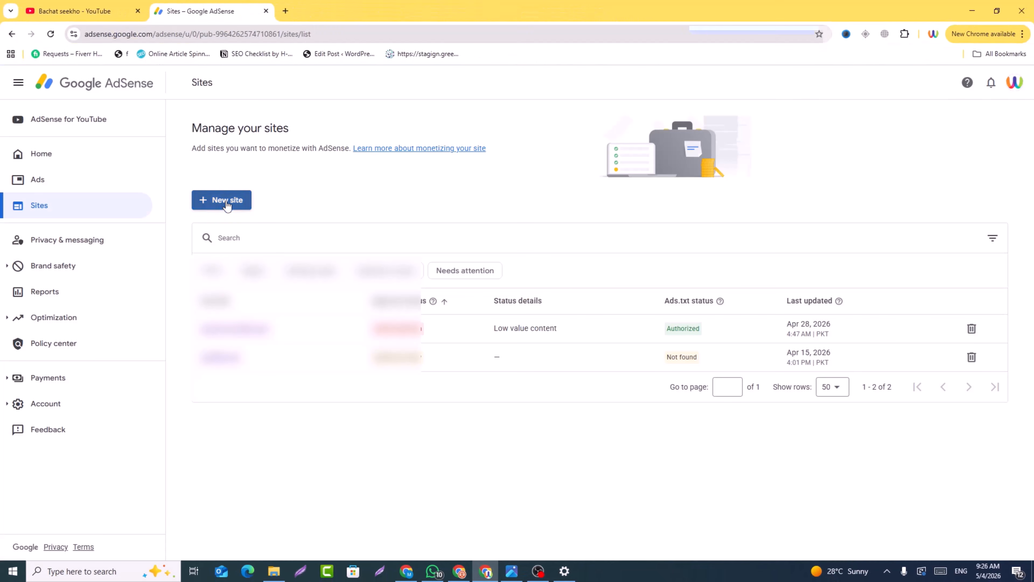
{"action": "key", "text": "ctrl+v"}
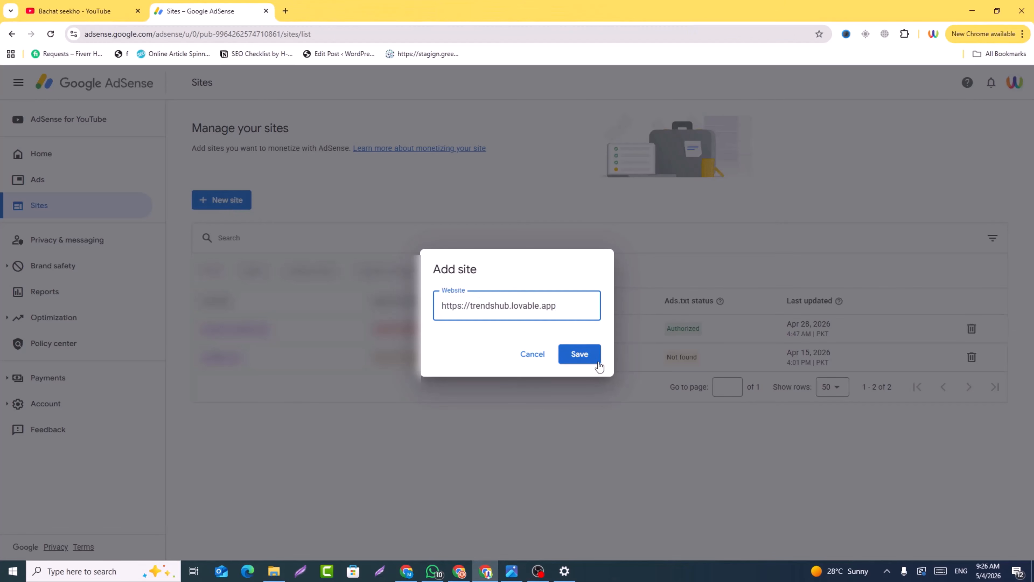
{"action": "left_click", "coordinate": [582, 355]}
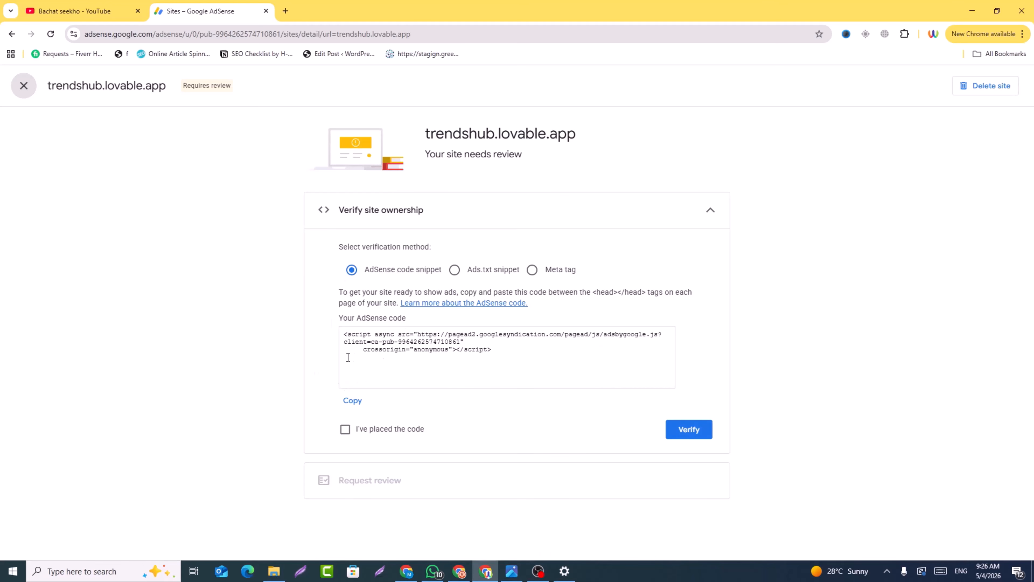
- Copy the AdSense code snippet and send it in Lovable with the request "Paste this into Header of website for google adsnse aproval."
{"action": "left_click", "coordinate": [351, 401]}
{"action": "left_click", "coordinate": [406, 571]}
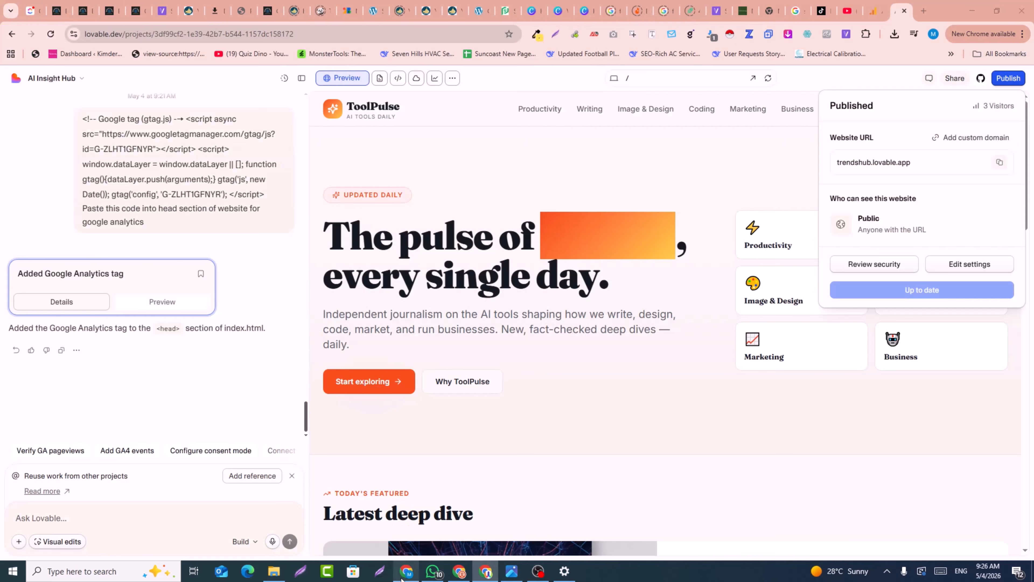
{"action": "left_click", "coordinate": [160, 513]}
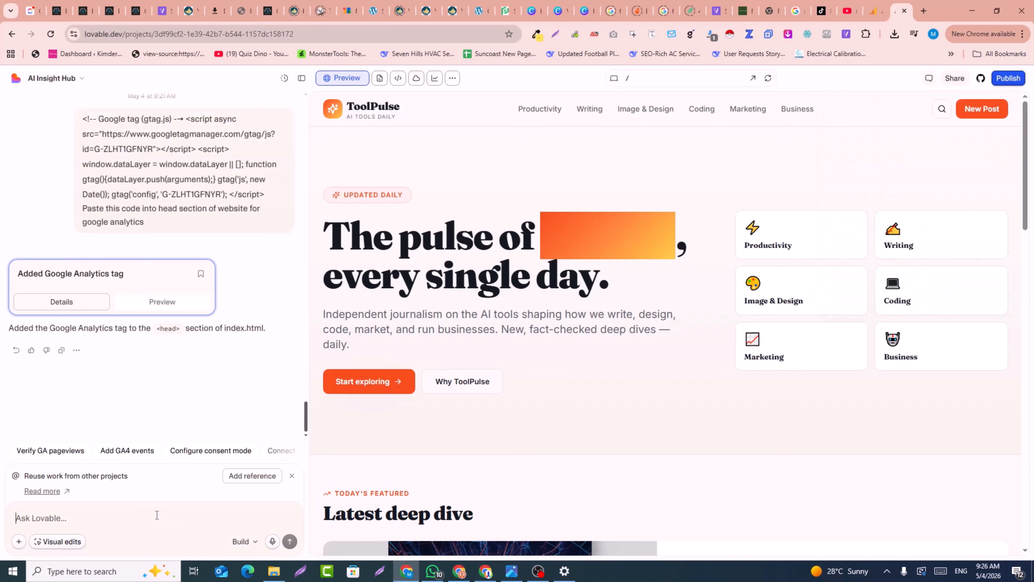
{"action": "key", "text": "ctrl+v"}
{"action": "key", "text": "Return"}
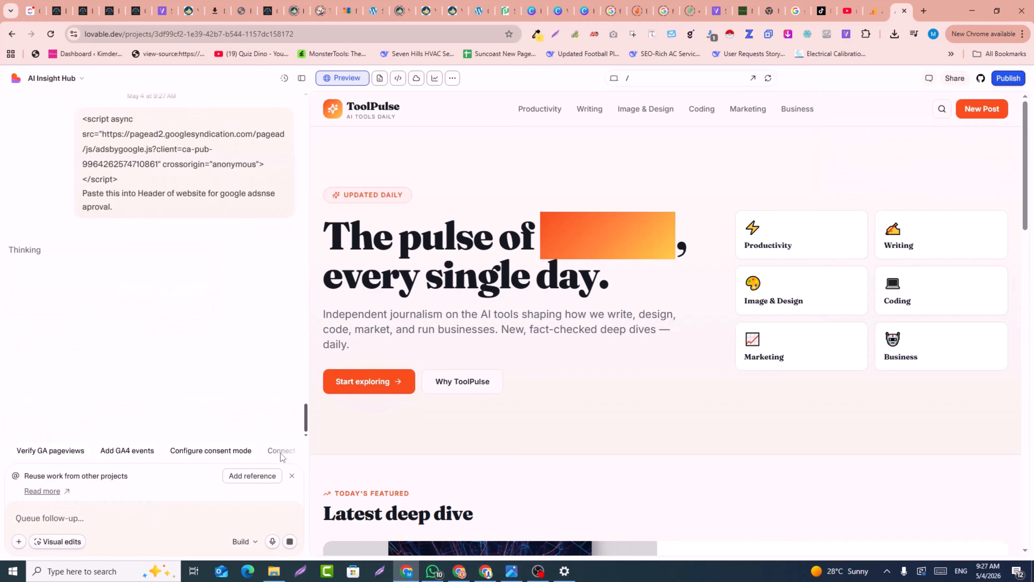
- Publish the Lovable site update, and verify site ownership in AdSense after marking the code as placed
{"action": "left_click", "coordinate": [1008, 78]}
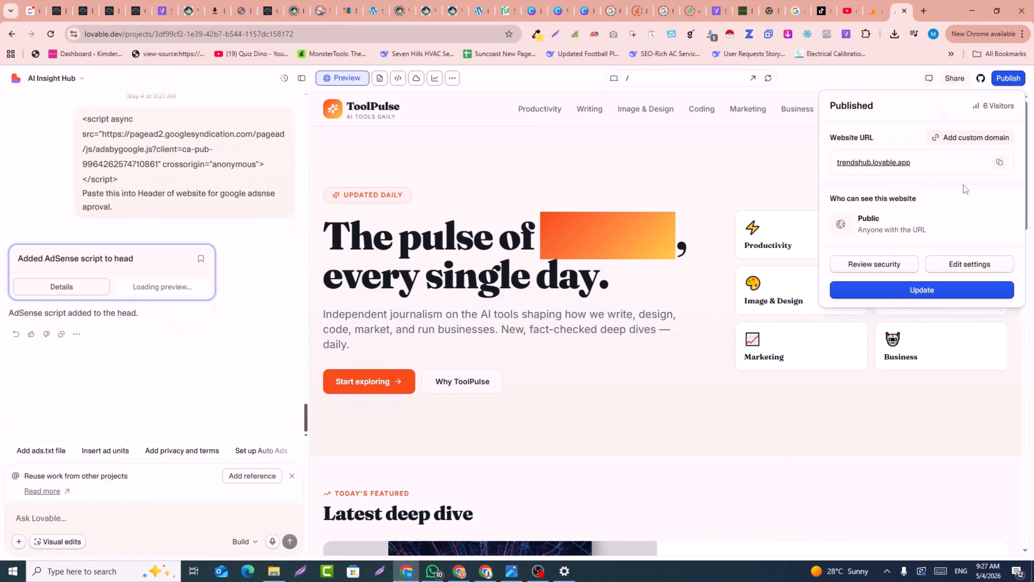
{"action": "left_click", "coordinate": [934, 289]}
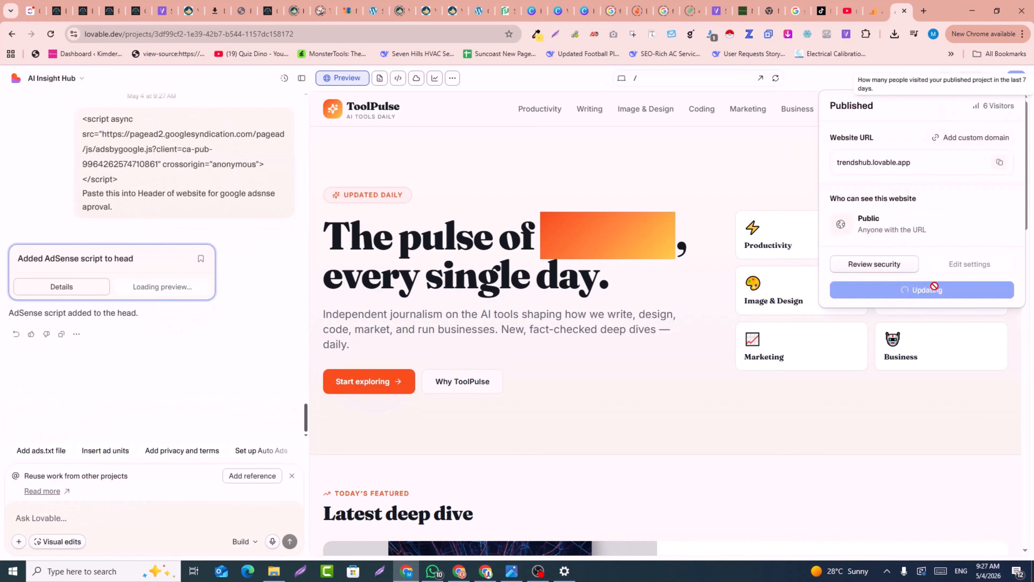
{"action": "key", "text": "alt+Tab"}
{"action": "left_click", "coordinate": [345, 428]}
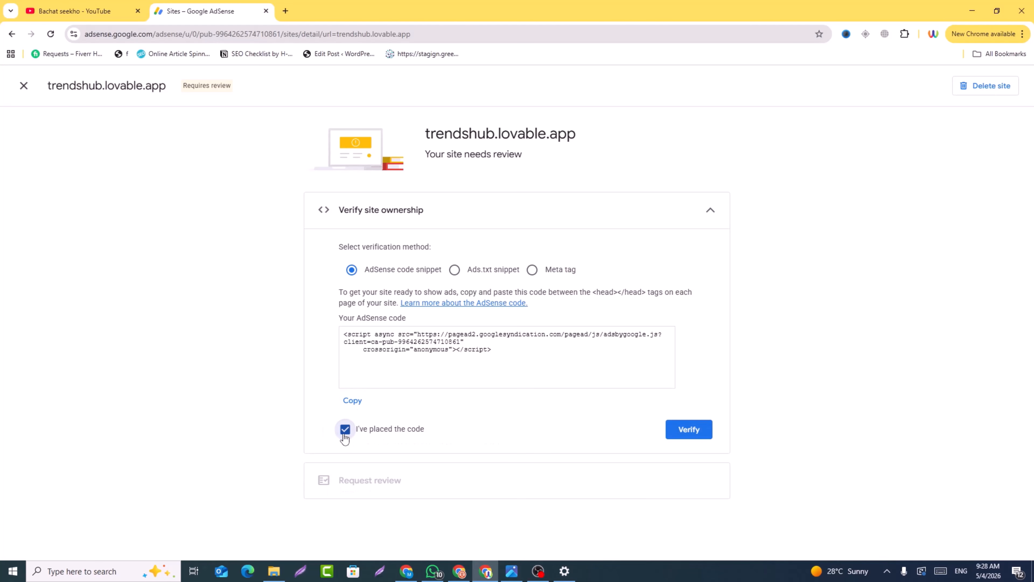
{"action": "left_click", "coordinate": [680, 432]}
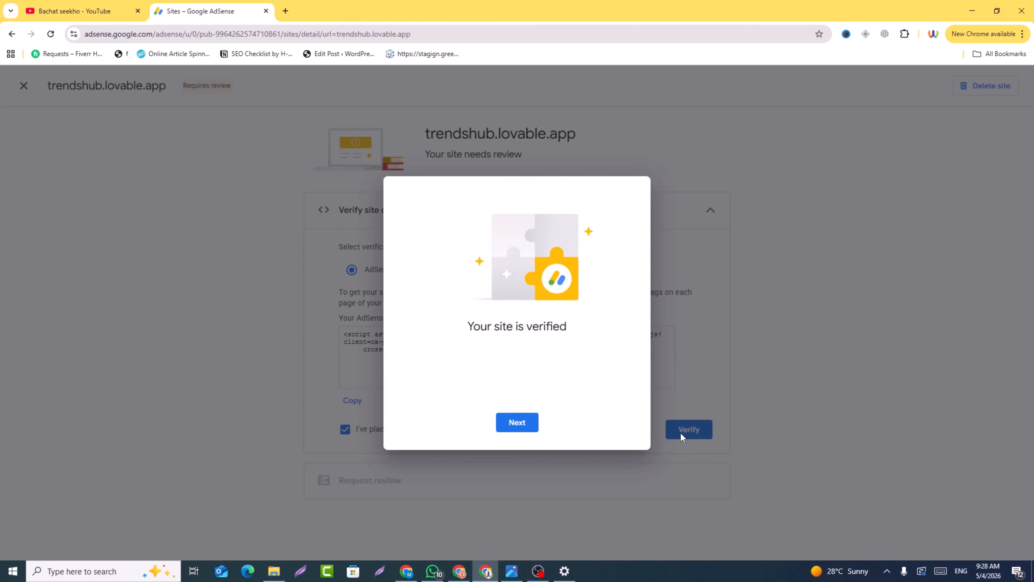
- Continue past site verification, request the AdSense review for trendshub.lovable.app and expand the review request details
{"action": "left_click", "coordinate": [519, 423]}
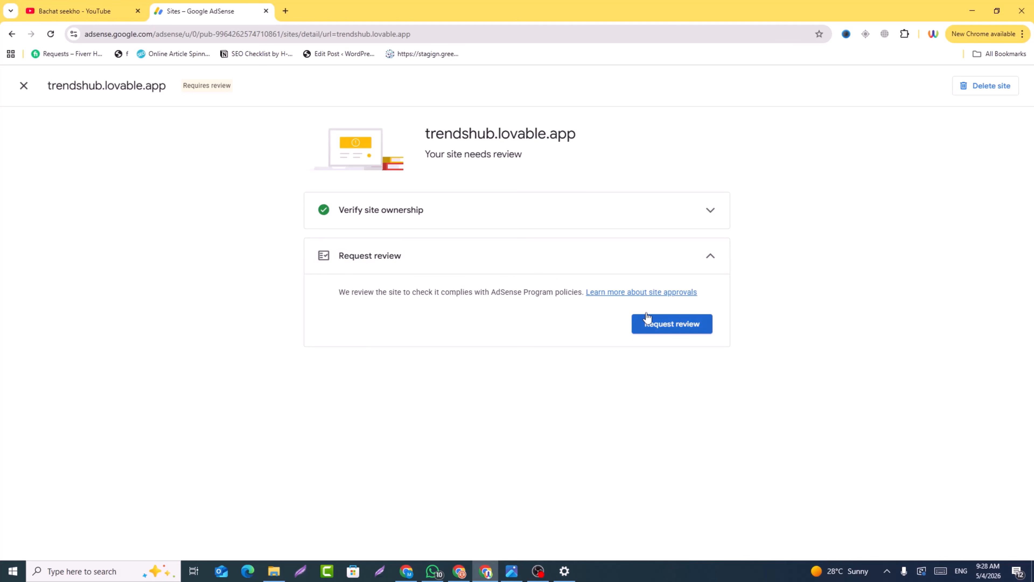
{"action": "left_click", "coordinate": [665, 325]}
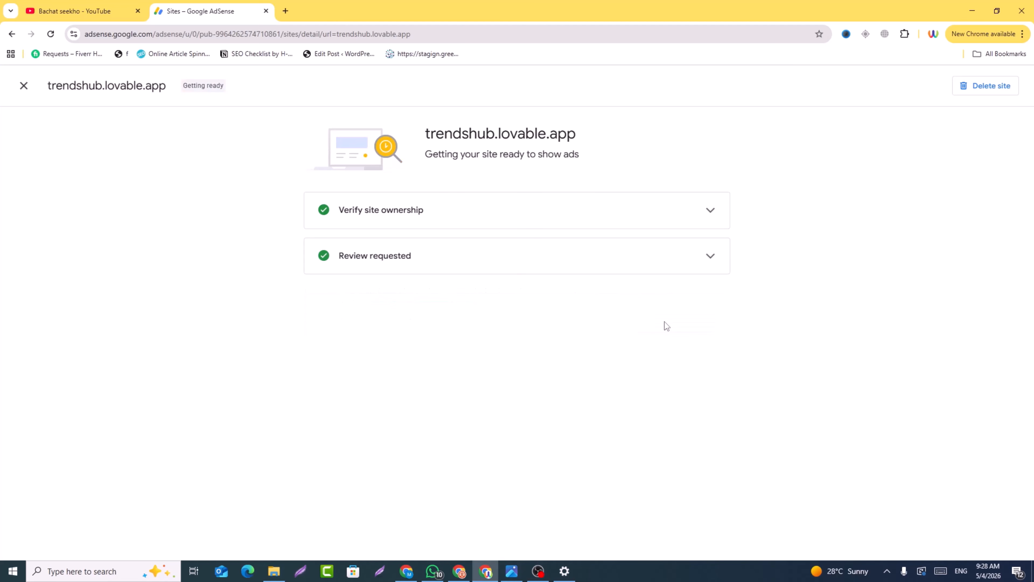
{"action": "left_click", "coordinate": [664, 267]}
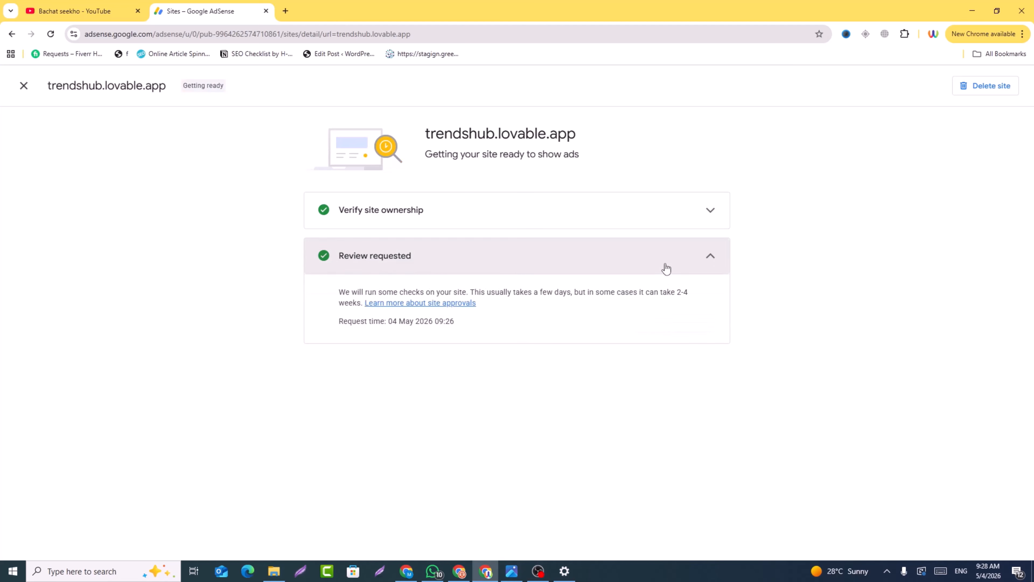